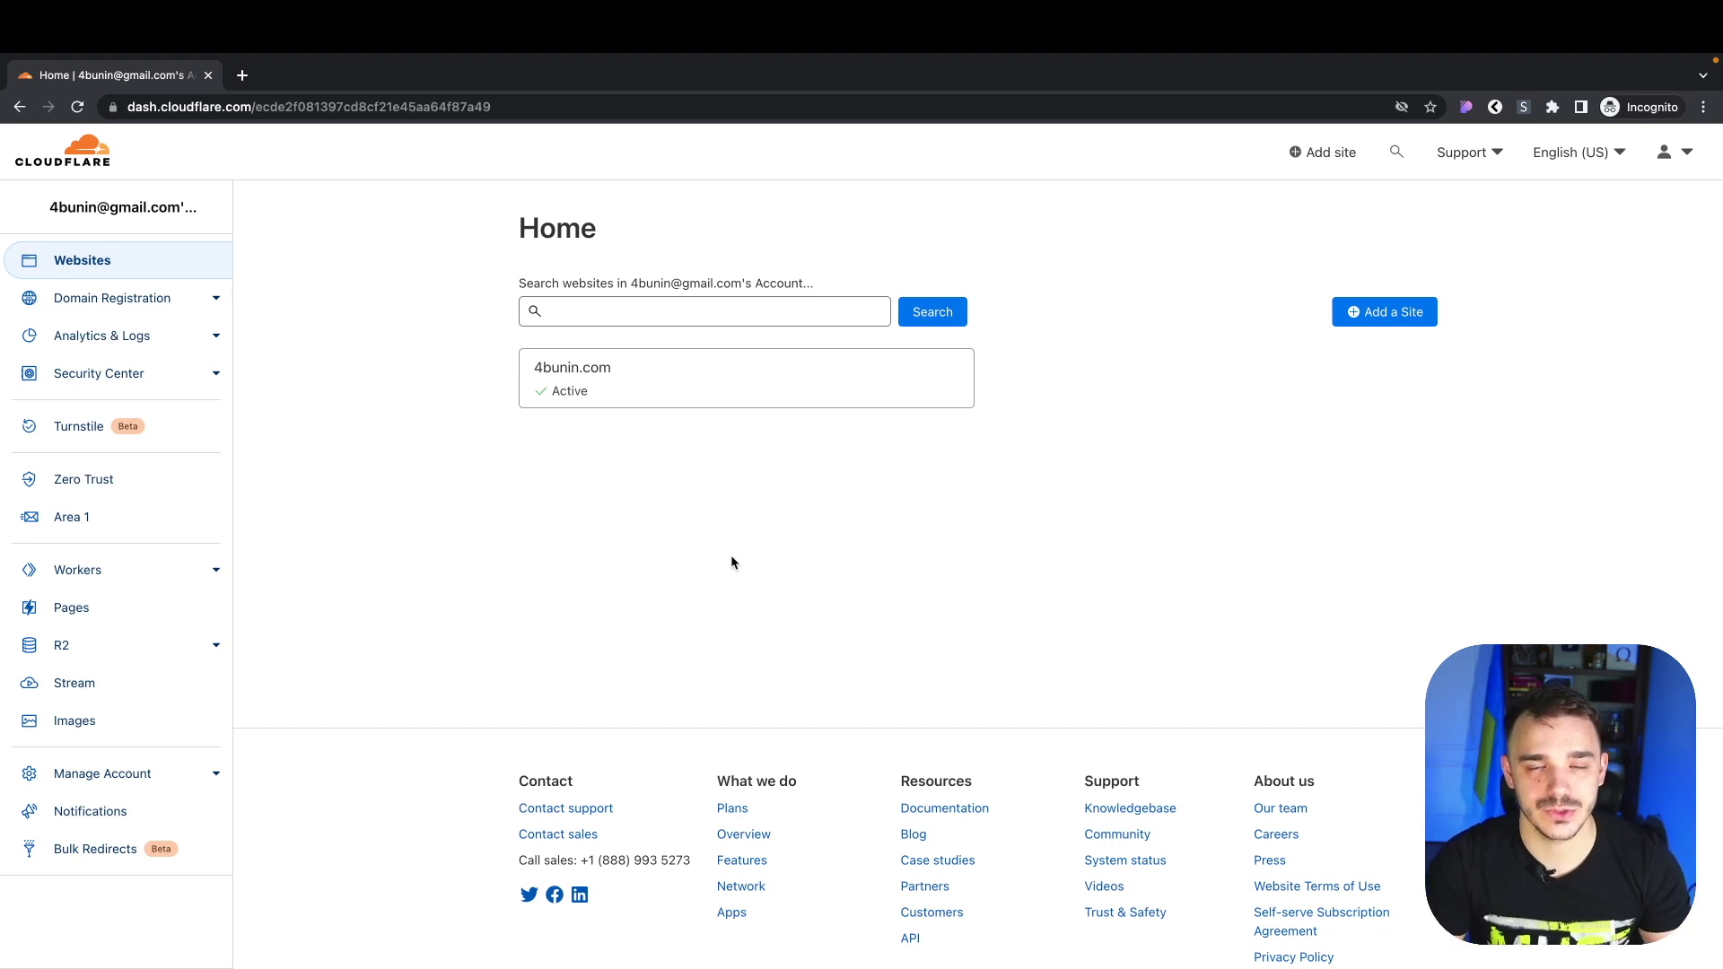
Zoom the browser to about 125% and open the 4bunin.com site dashboard
{"action": "key", "text": "ctrl+plus"}
{"action": "key", "text": "ctrl+plus"}
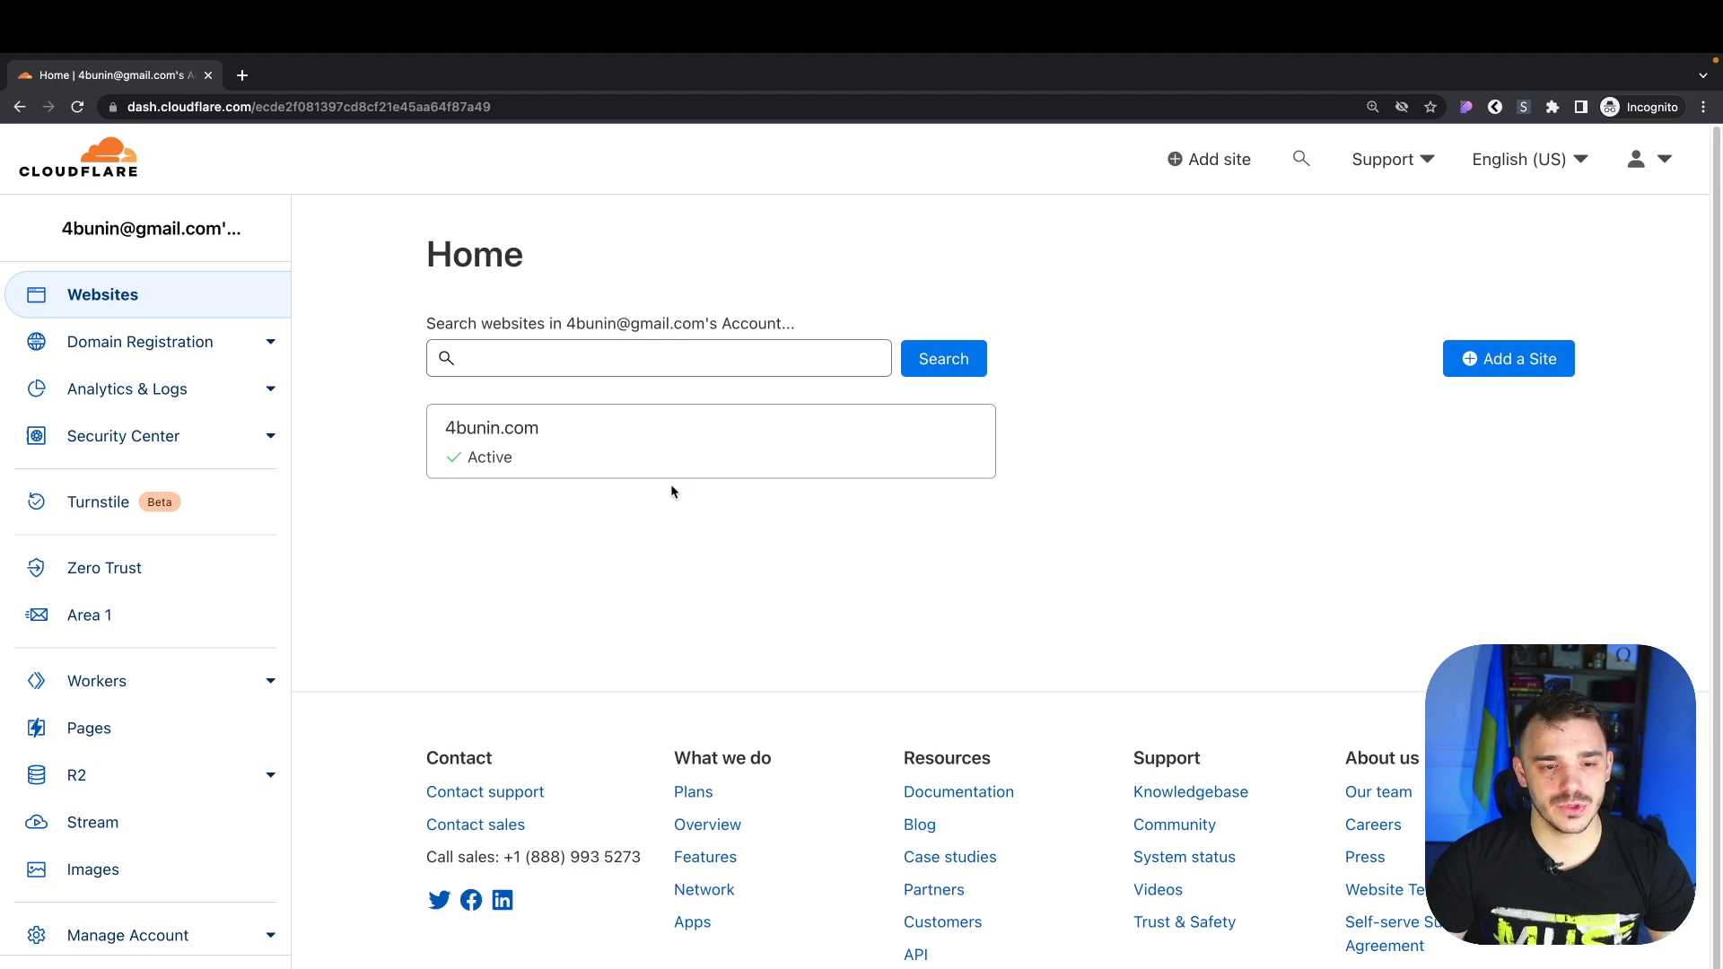
{"action": "left_click", "coordinate": [533, 453]}
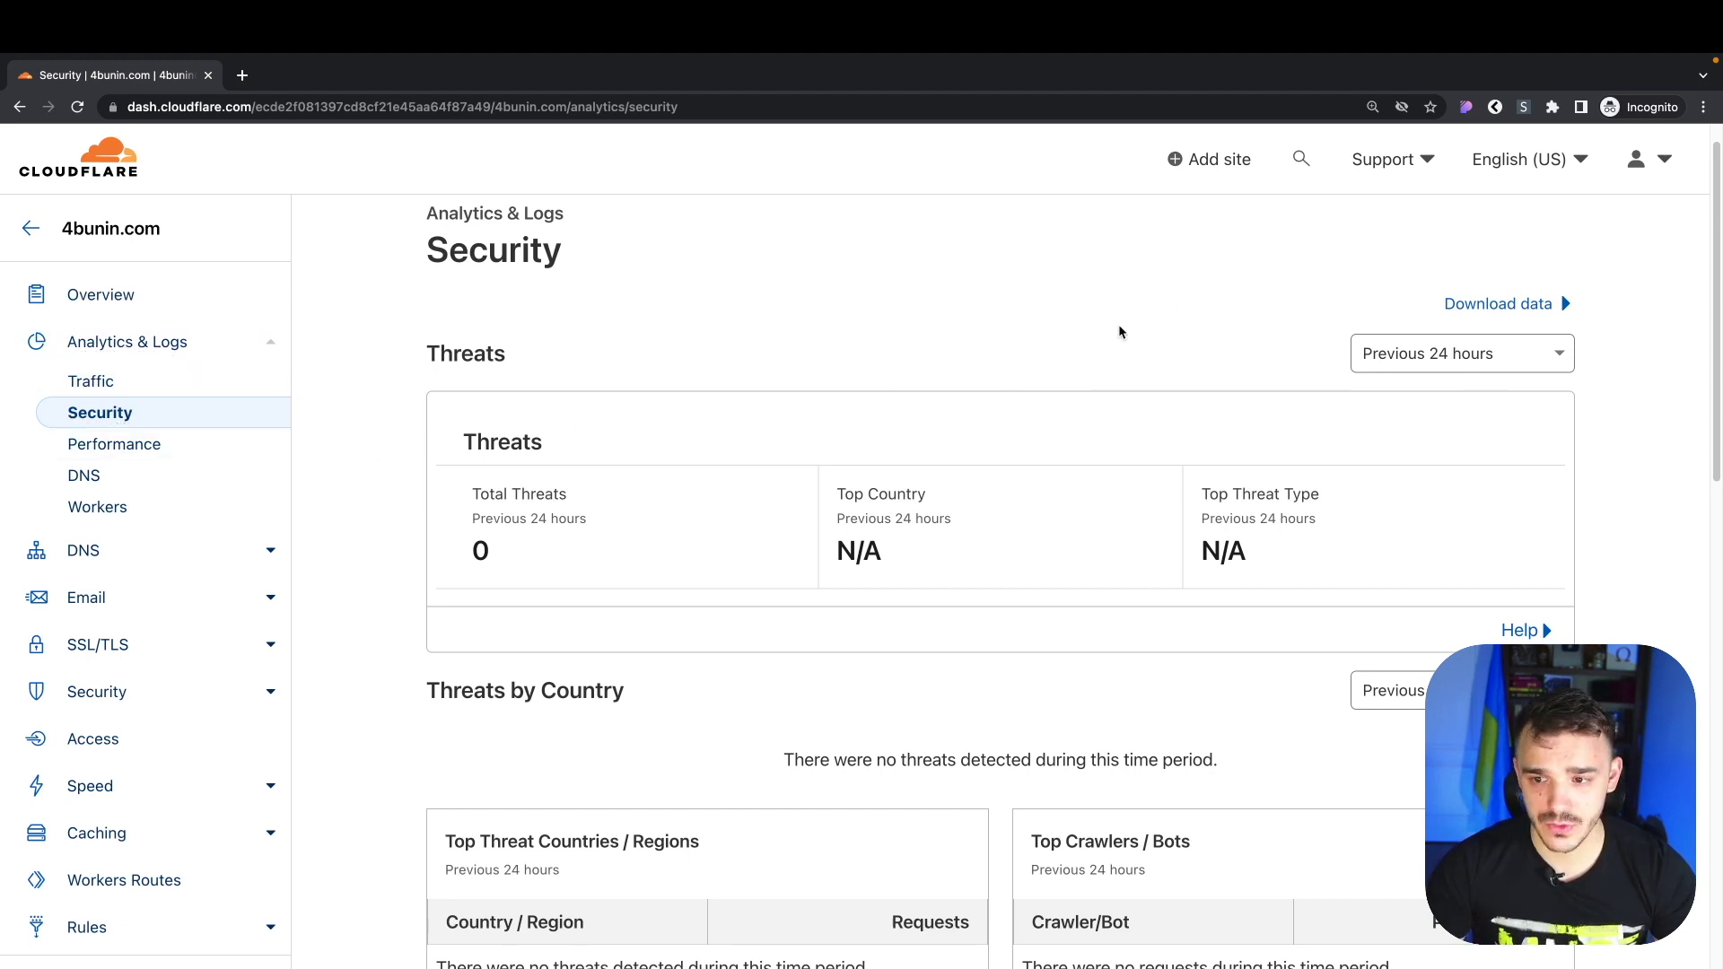
Switch the Threats summary to Previous 30 days and review Total Threats and Top Country
{"action": "scroll", "coordinate": [1140, 328], "scroll_direction": "up", "scroll_amount": 1}
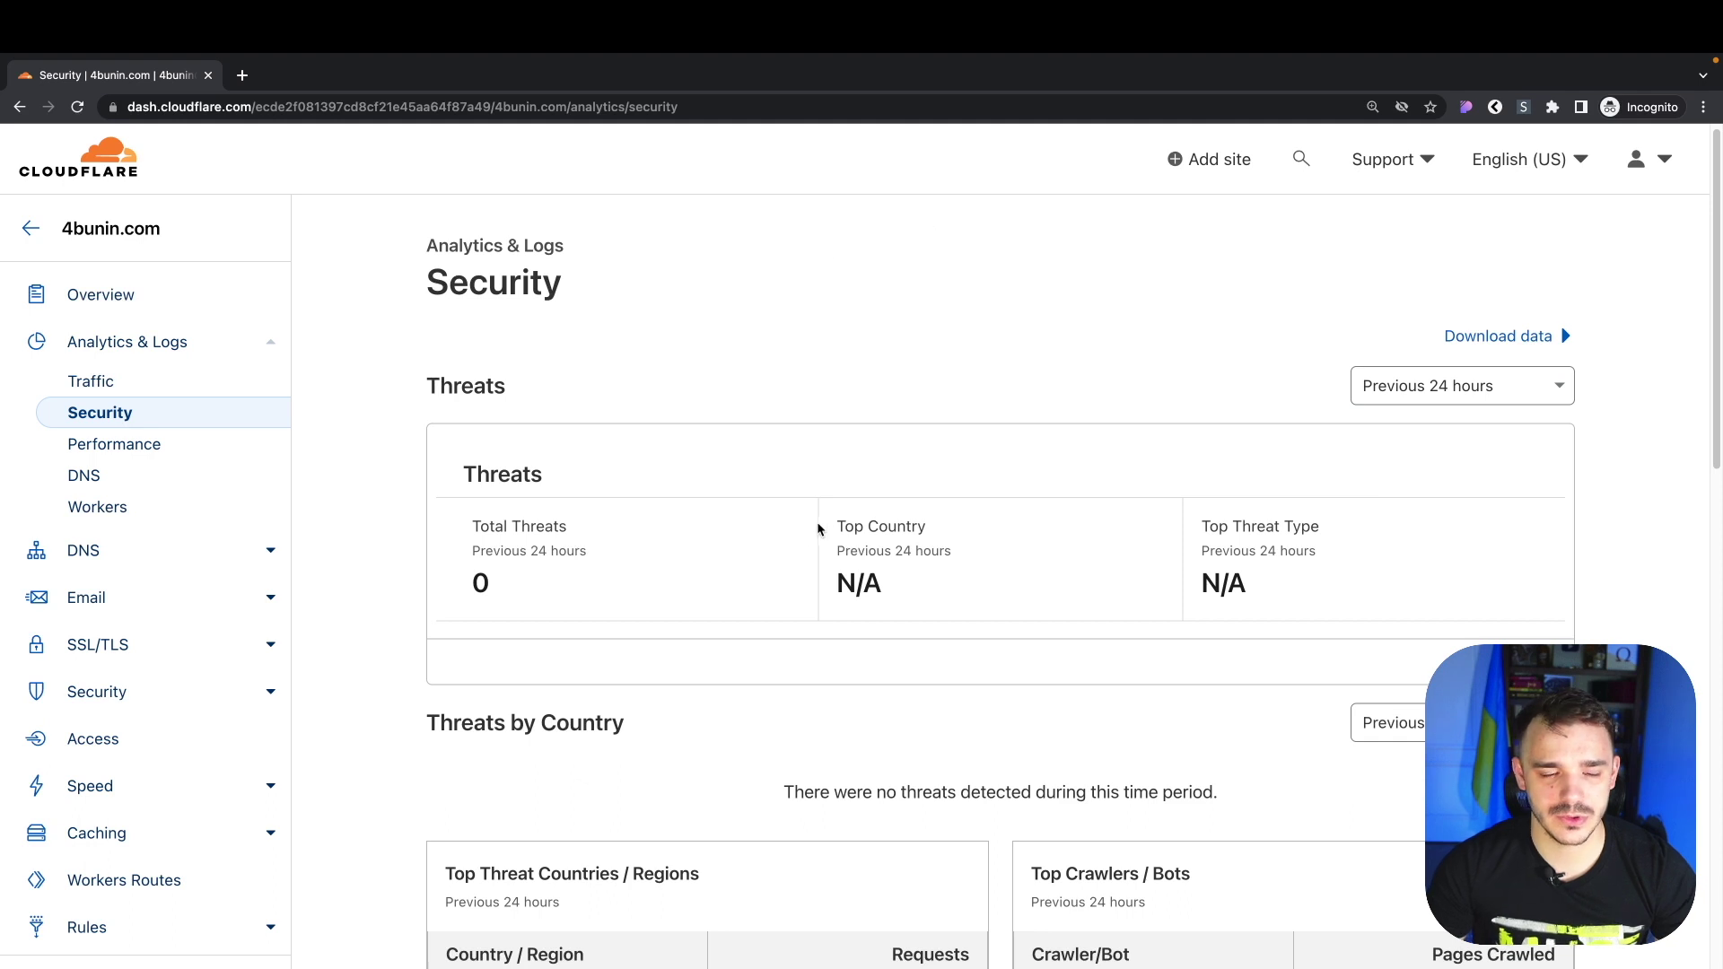
{"action": "scroll", "coordinate": [818, 528], "scroll_direction": "down", "scroll_amount": 2}
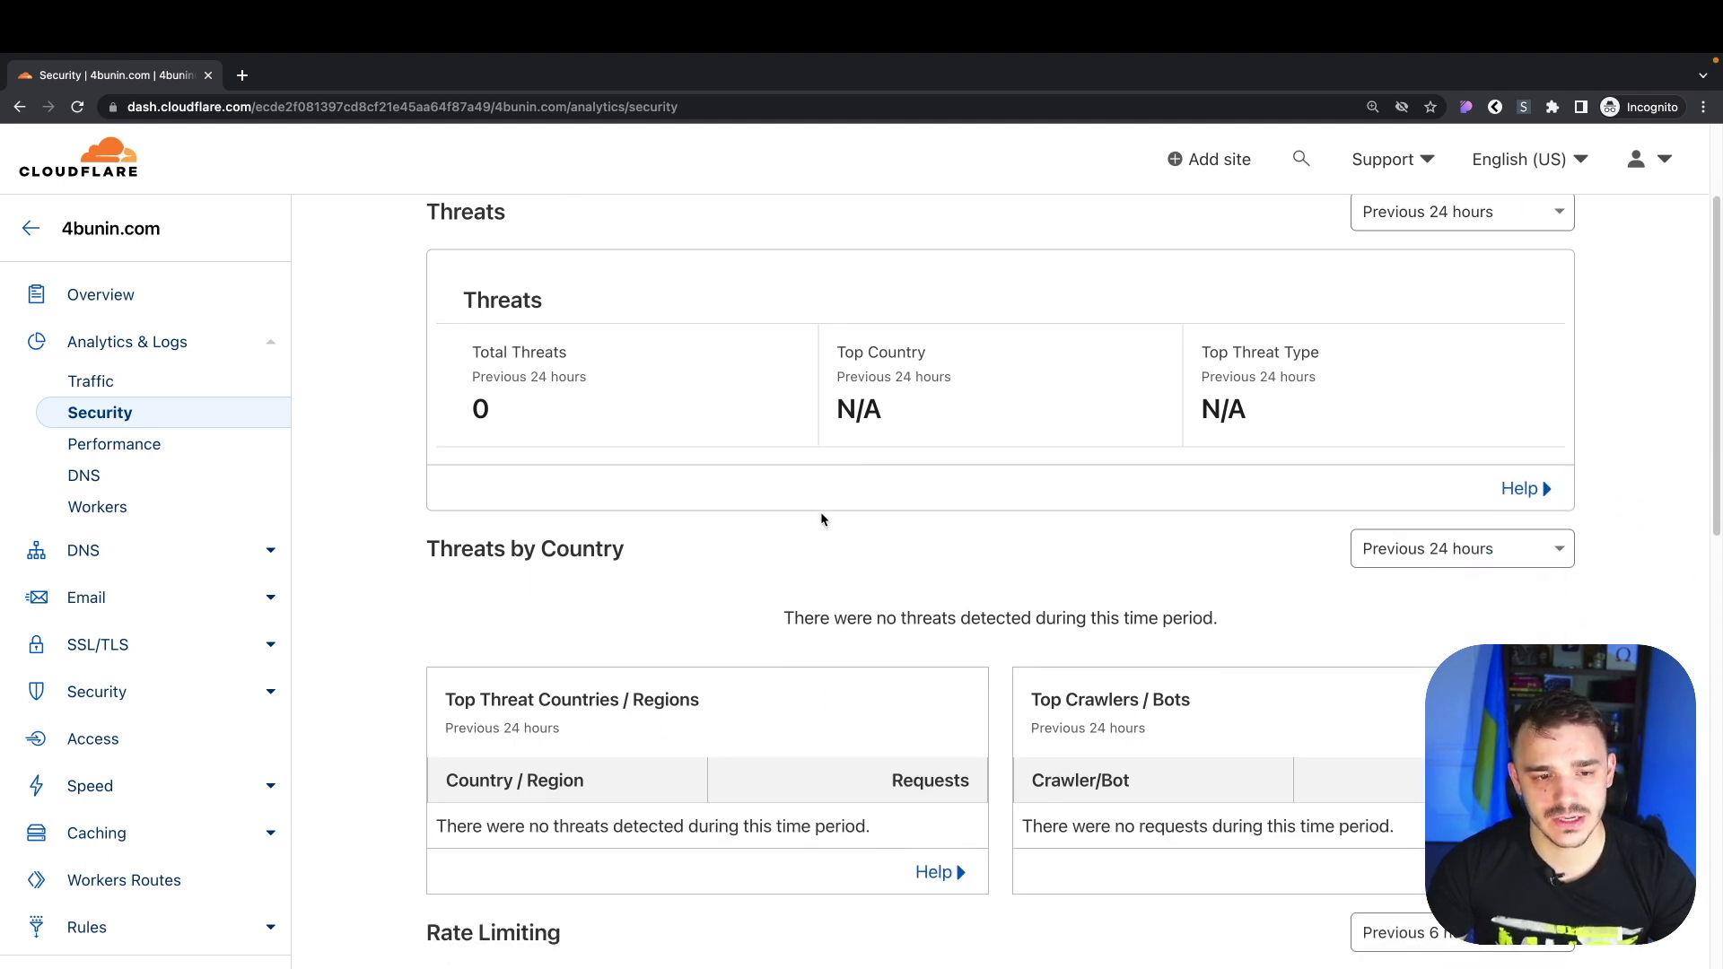
{"action": "scroll", "coordinate": [829, 515], "scroll_direction": "up", "scroll_amount": 2}
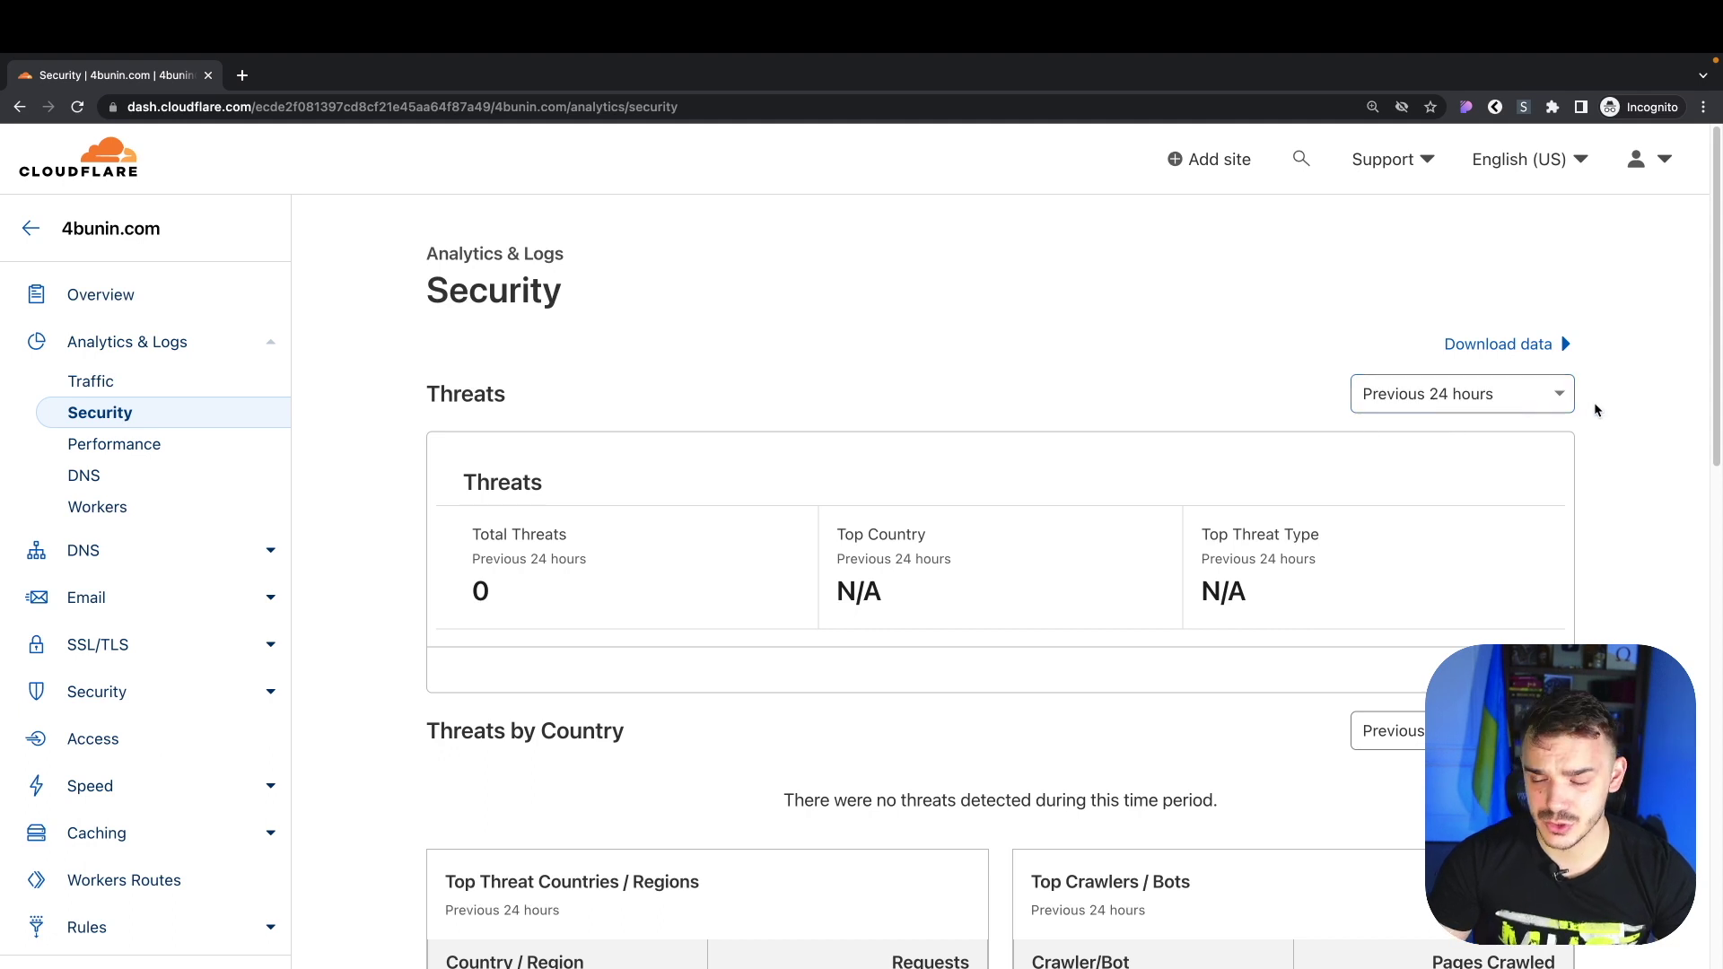
{"action": "left_click", "coordinate": [1444, 397]}
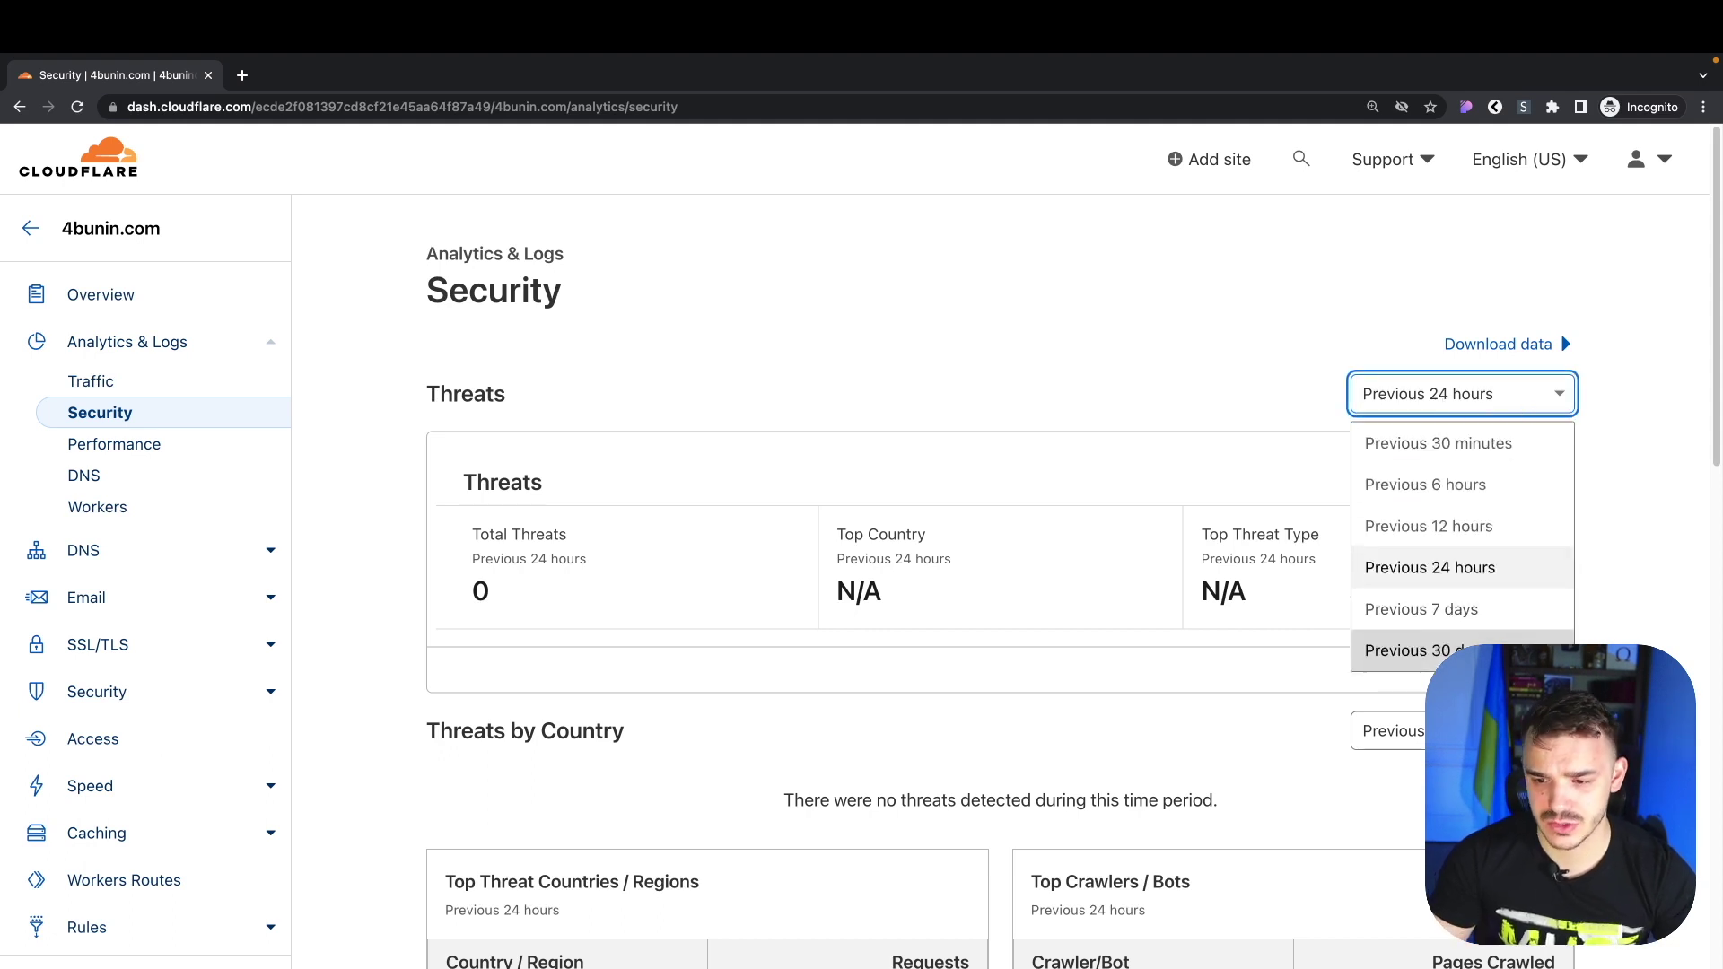
{"action": "scroll", "coordinate": [1467, 643], "scroll_direction": "down", "scroll_amount": 1}
{"action": "left_click", "coordinate": [1467, 642]}
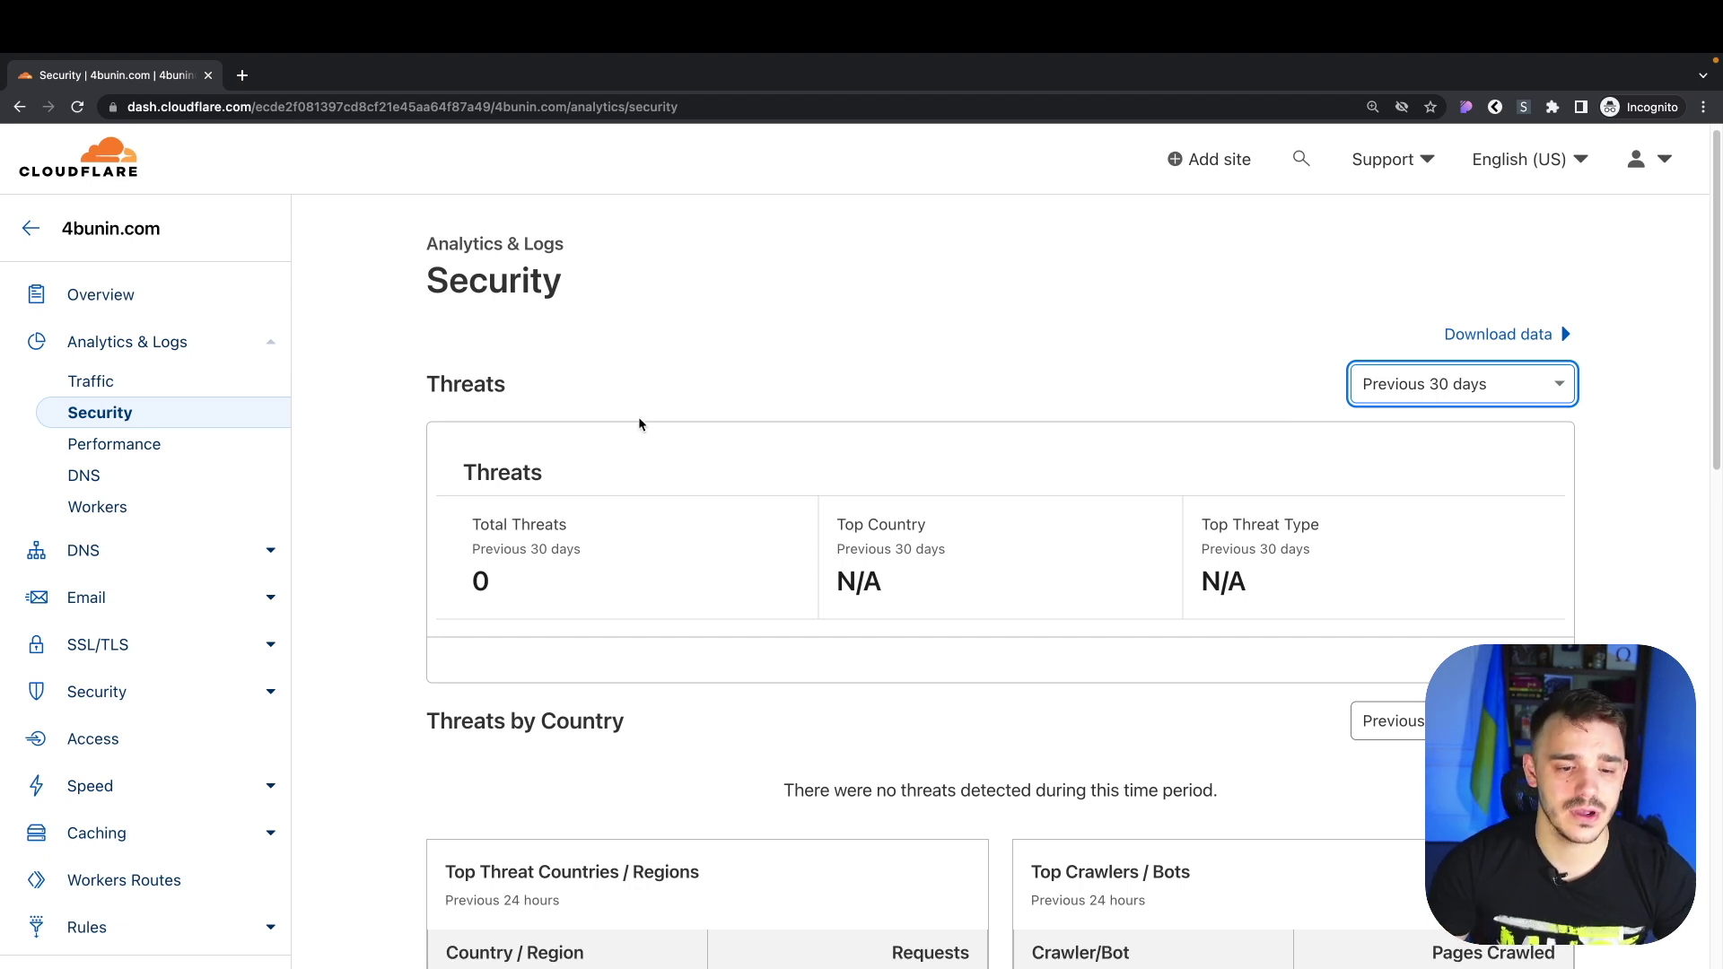
{"action": "left_click_drag", "start_coordinate": [479, 527], "coordinate": [638, 536]}
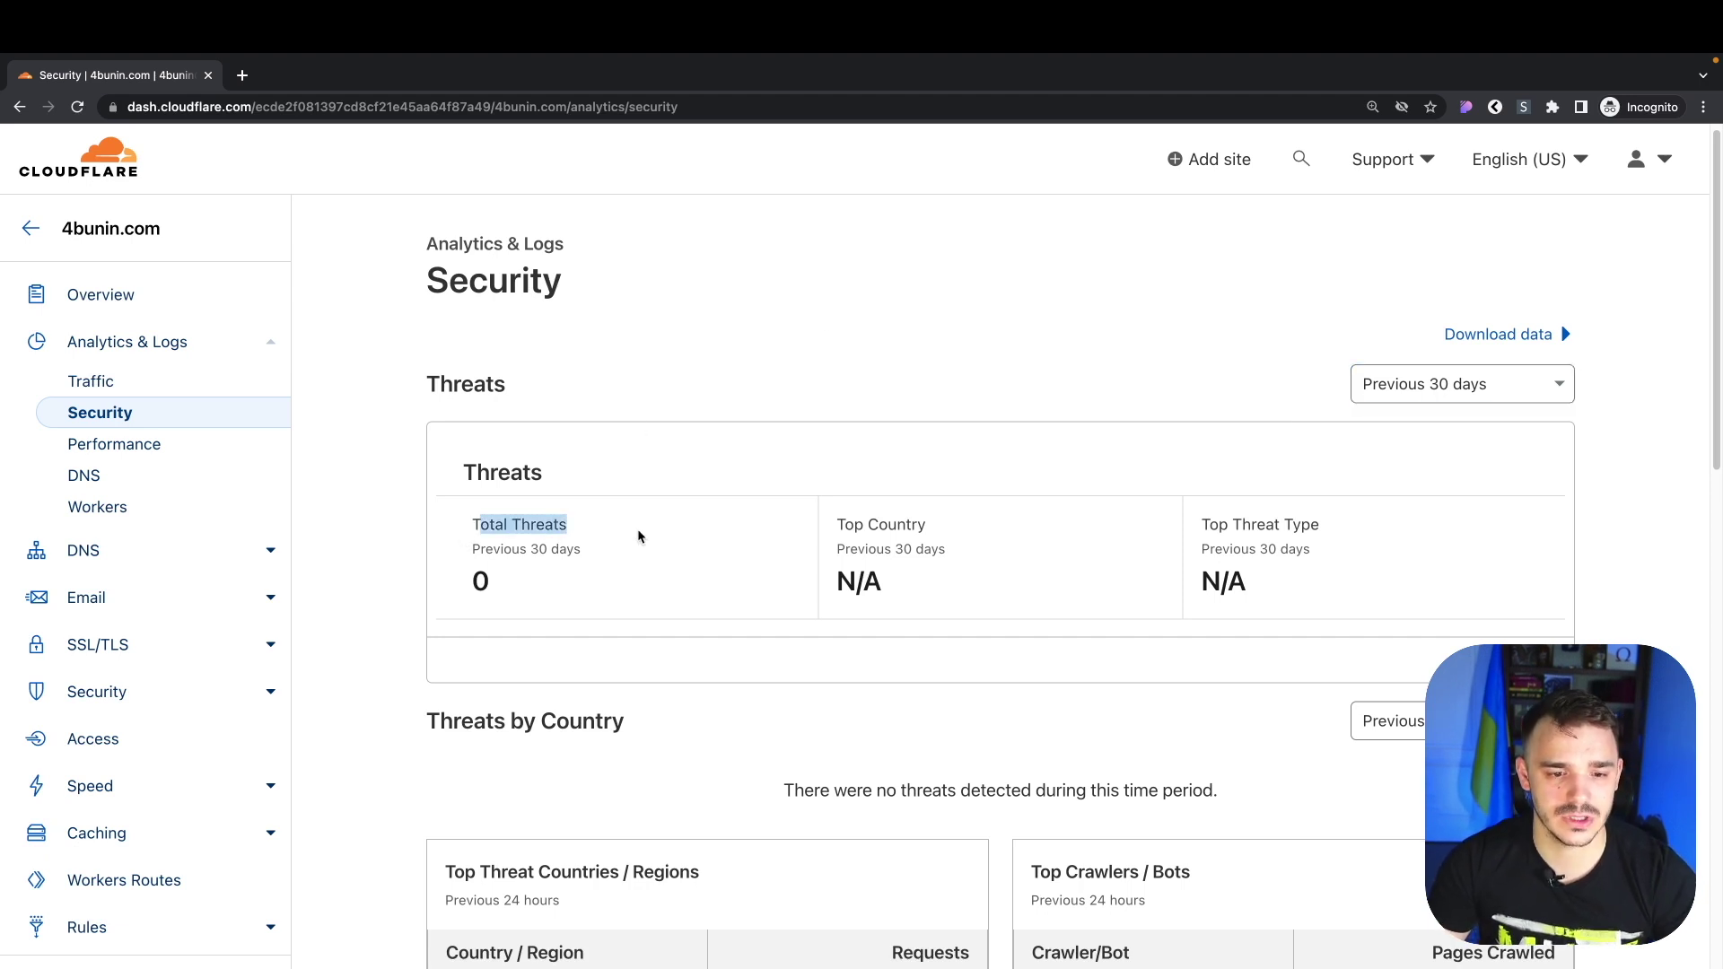
{"action": "left_click_drag", "start_coordinate": [853, 528], "coordinate": [928, 529]}
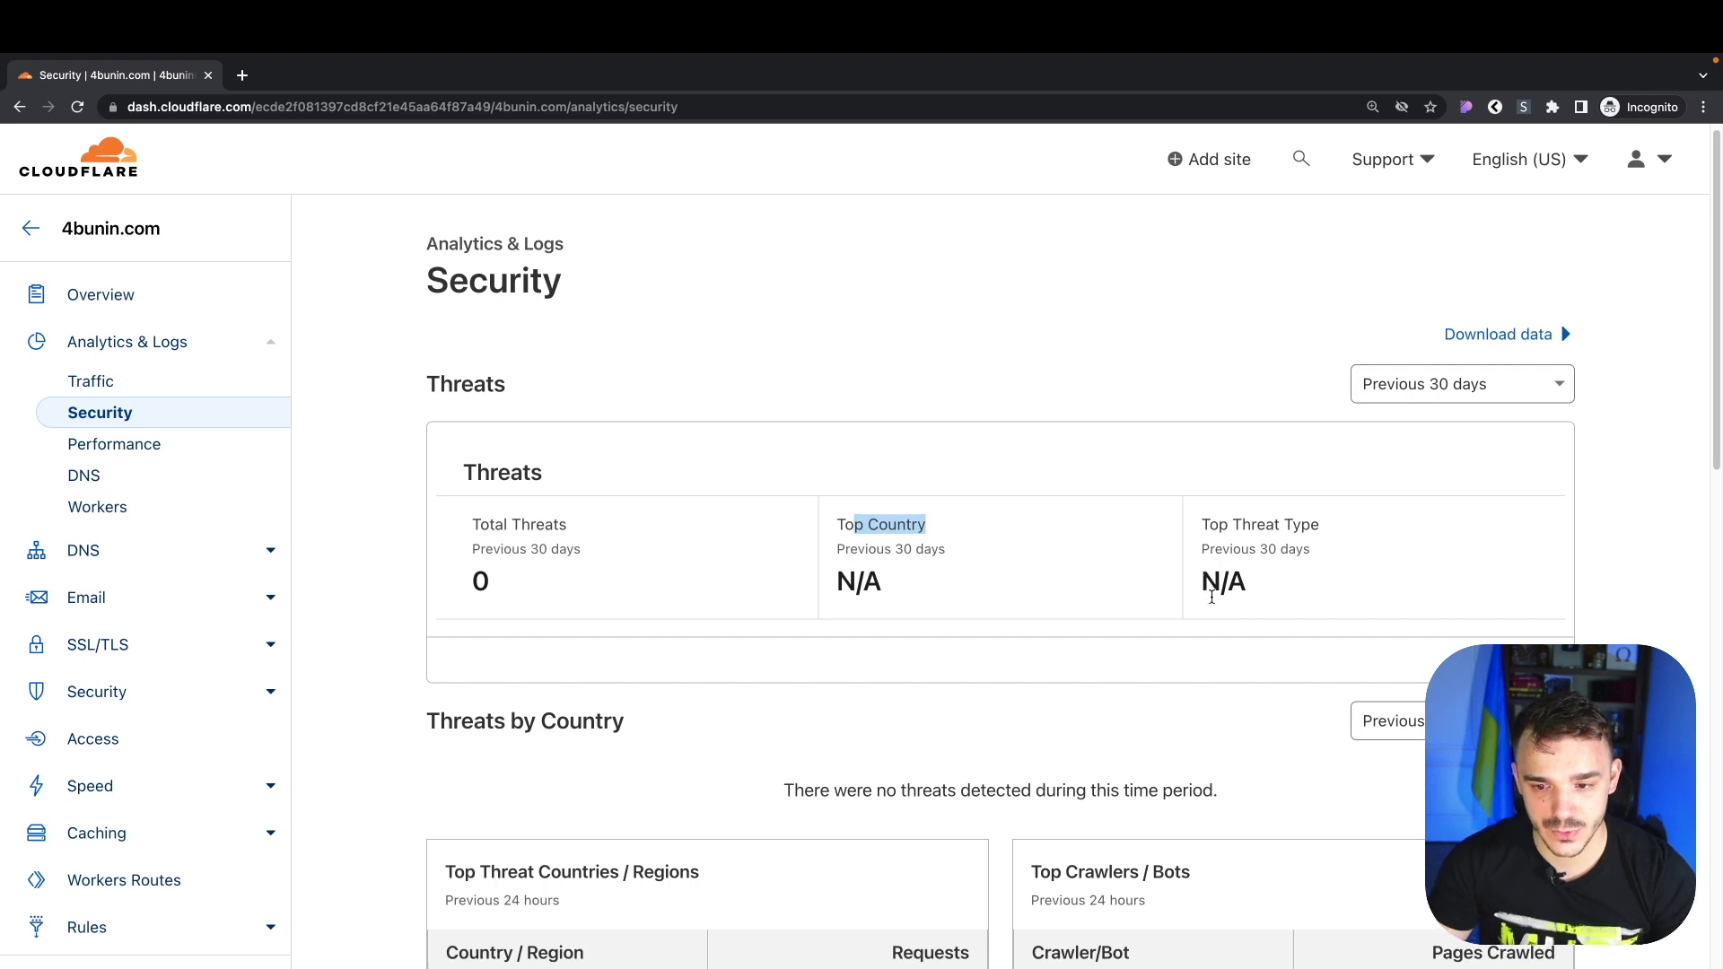
{"action": "scroll", "coordinate": [1211, 597], "scroll_direction": "down", "scroll_amount": 5}
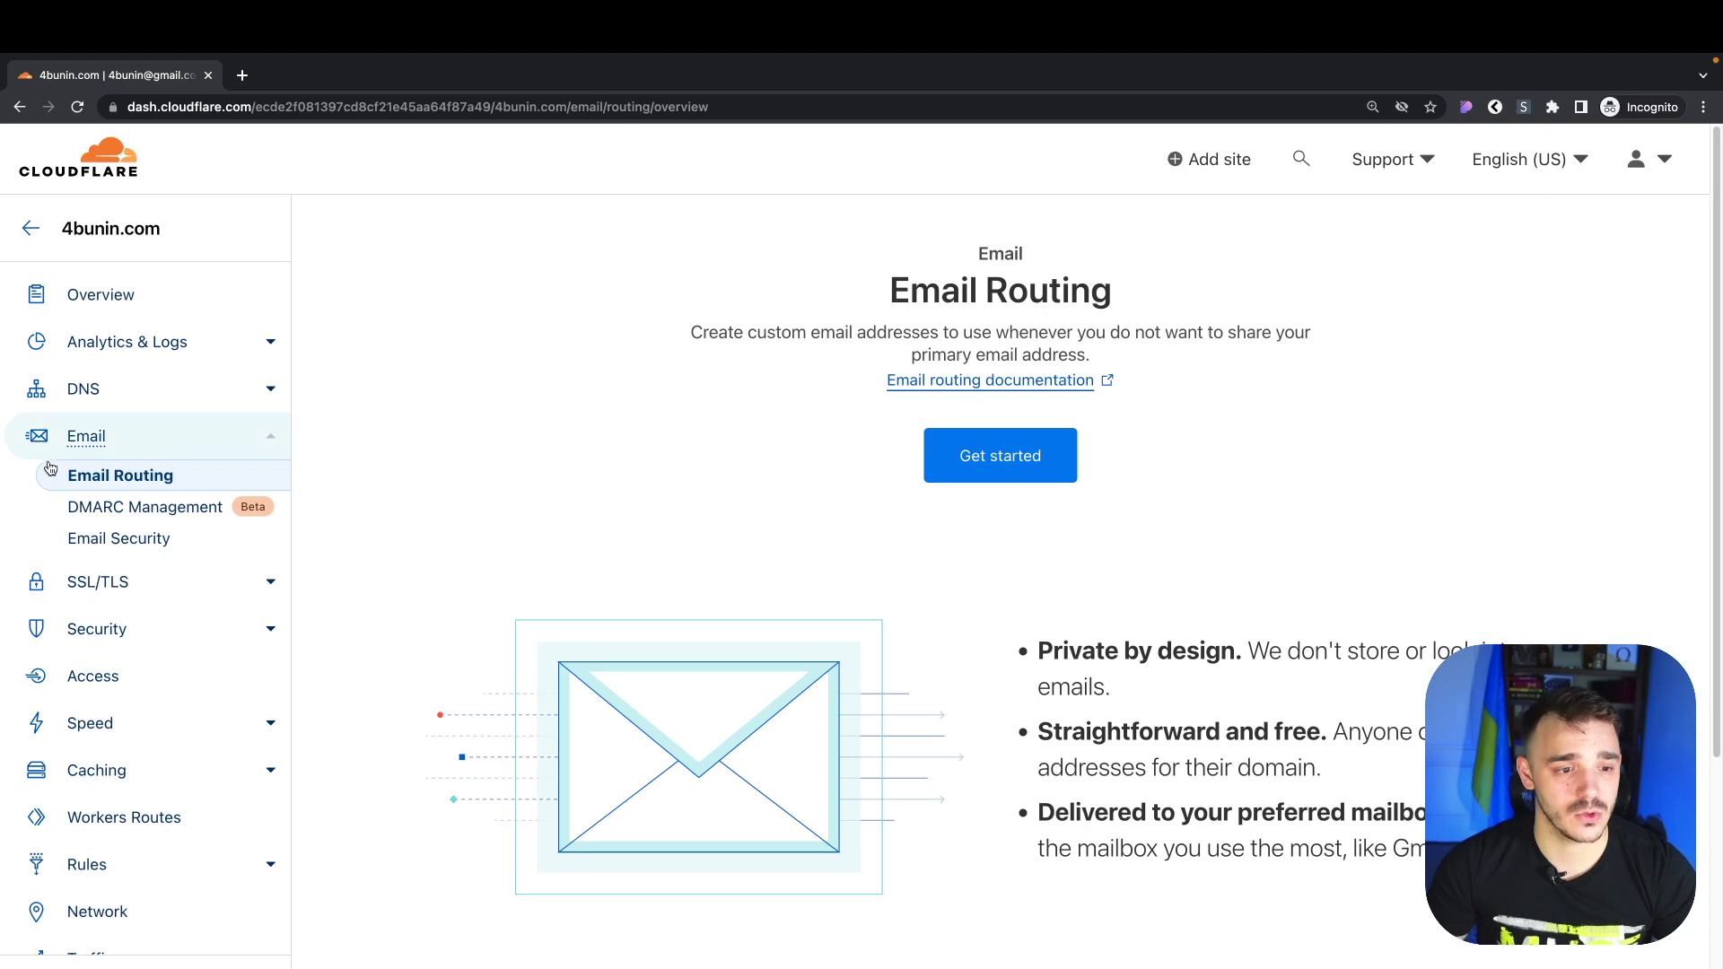
Start Email Routing with a custom 4bunin.com address forwarding to the Gmail destination address
{"action": "left_click", "coordinate": [1015, 472]}
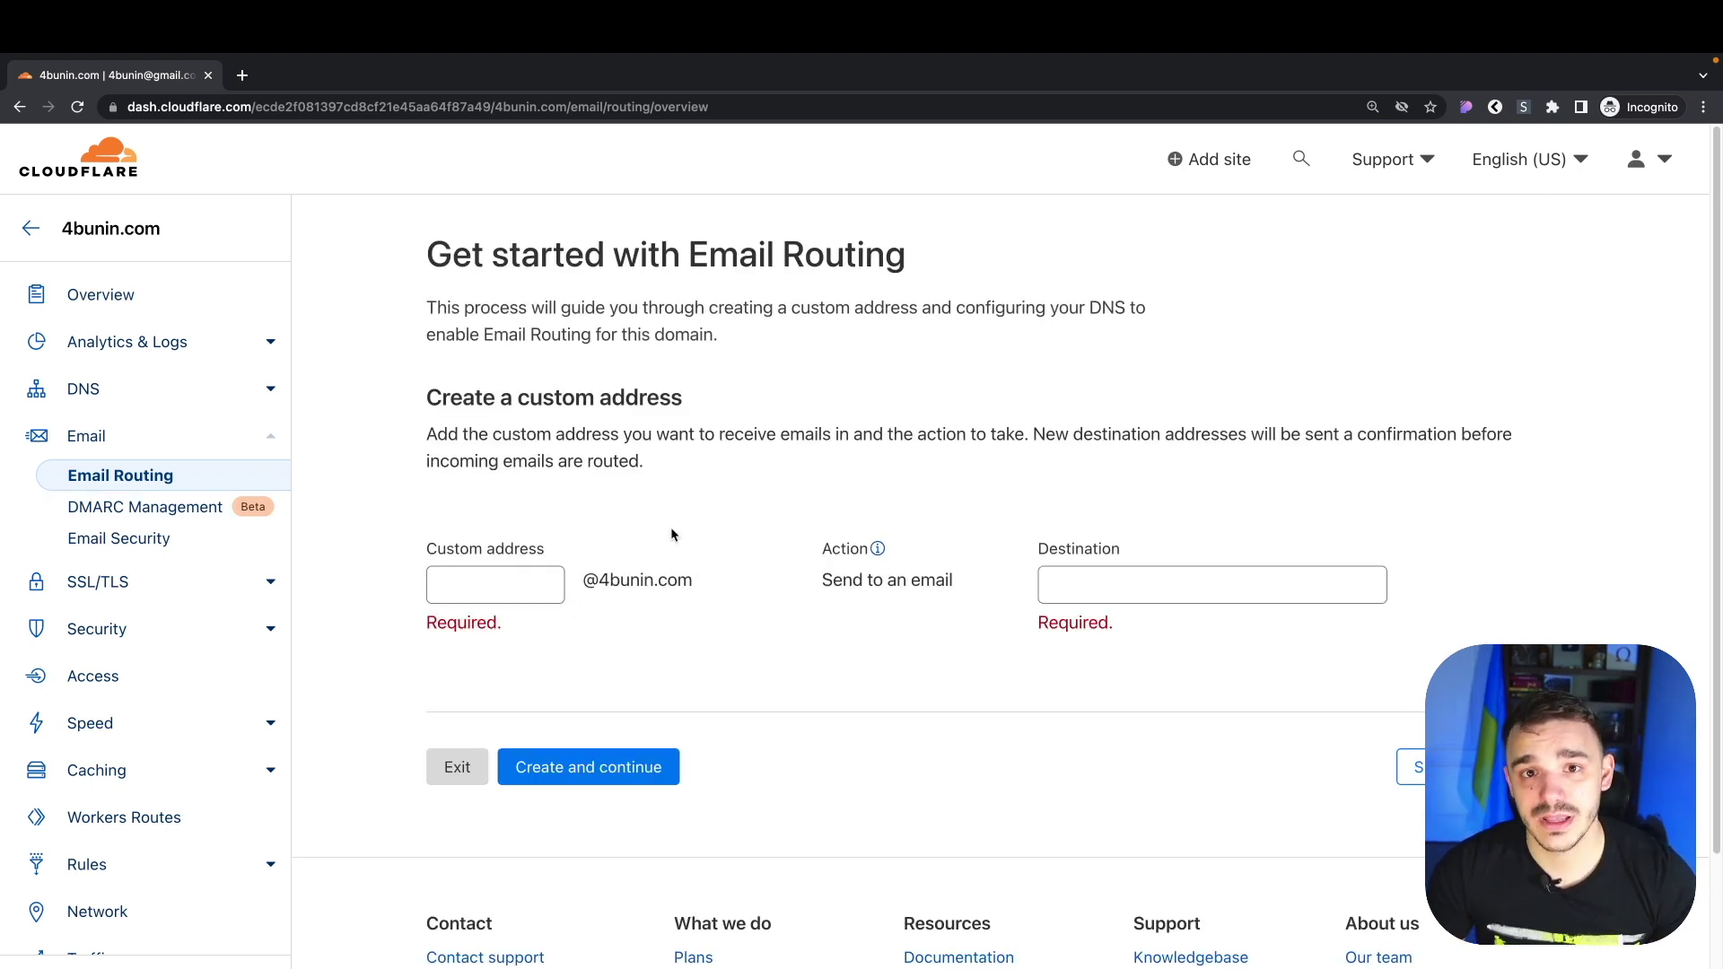
{"action": "left_click", "coordinate": [547, 585]}
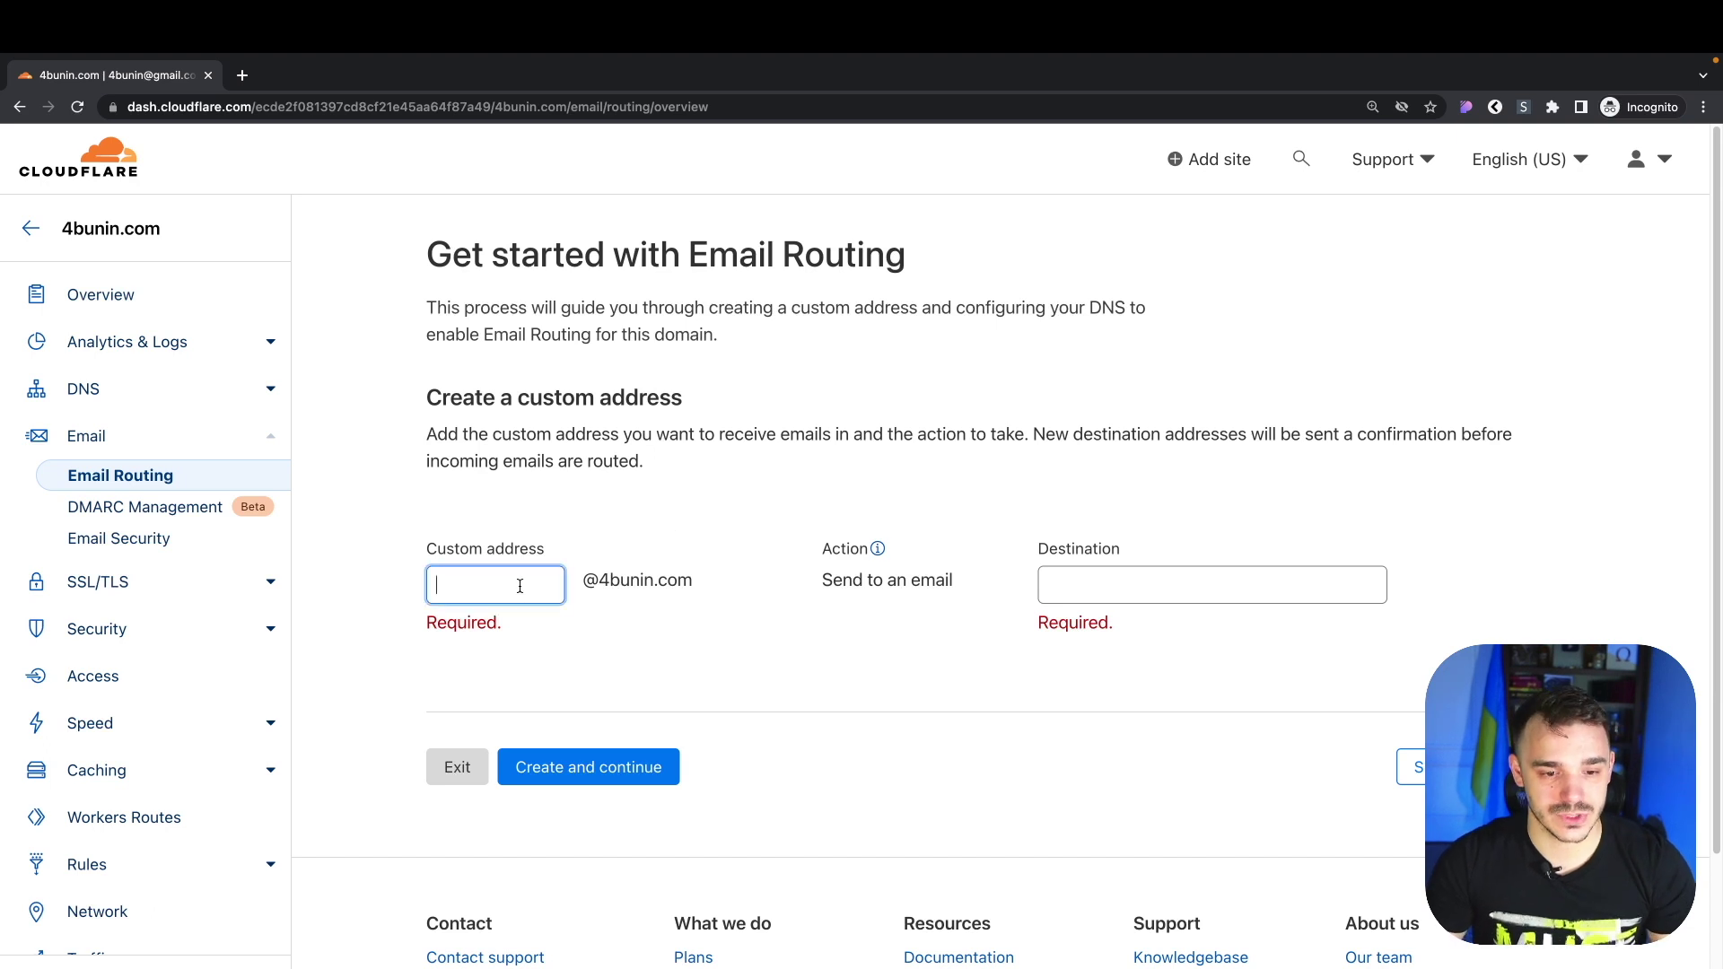
{"action": "left_click", "coordinate": [1041, 585]}
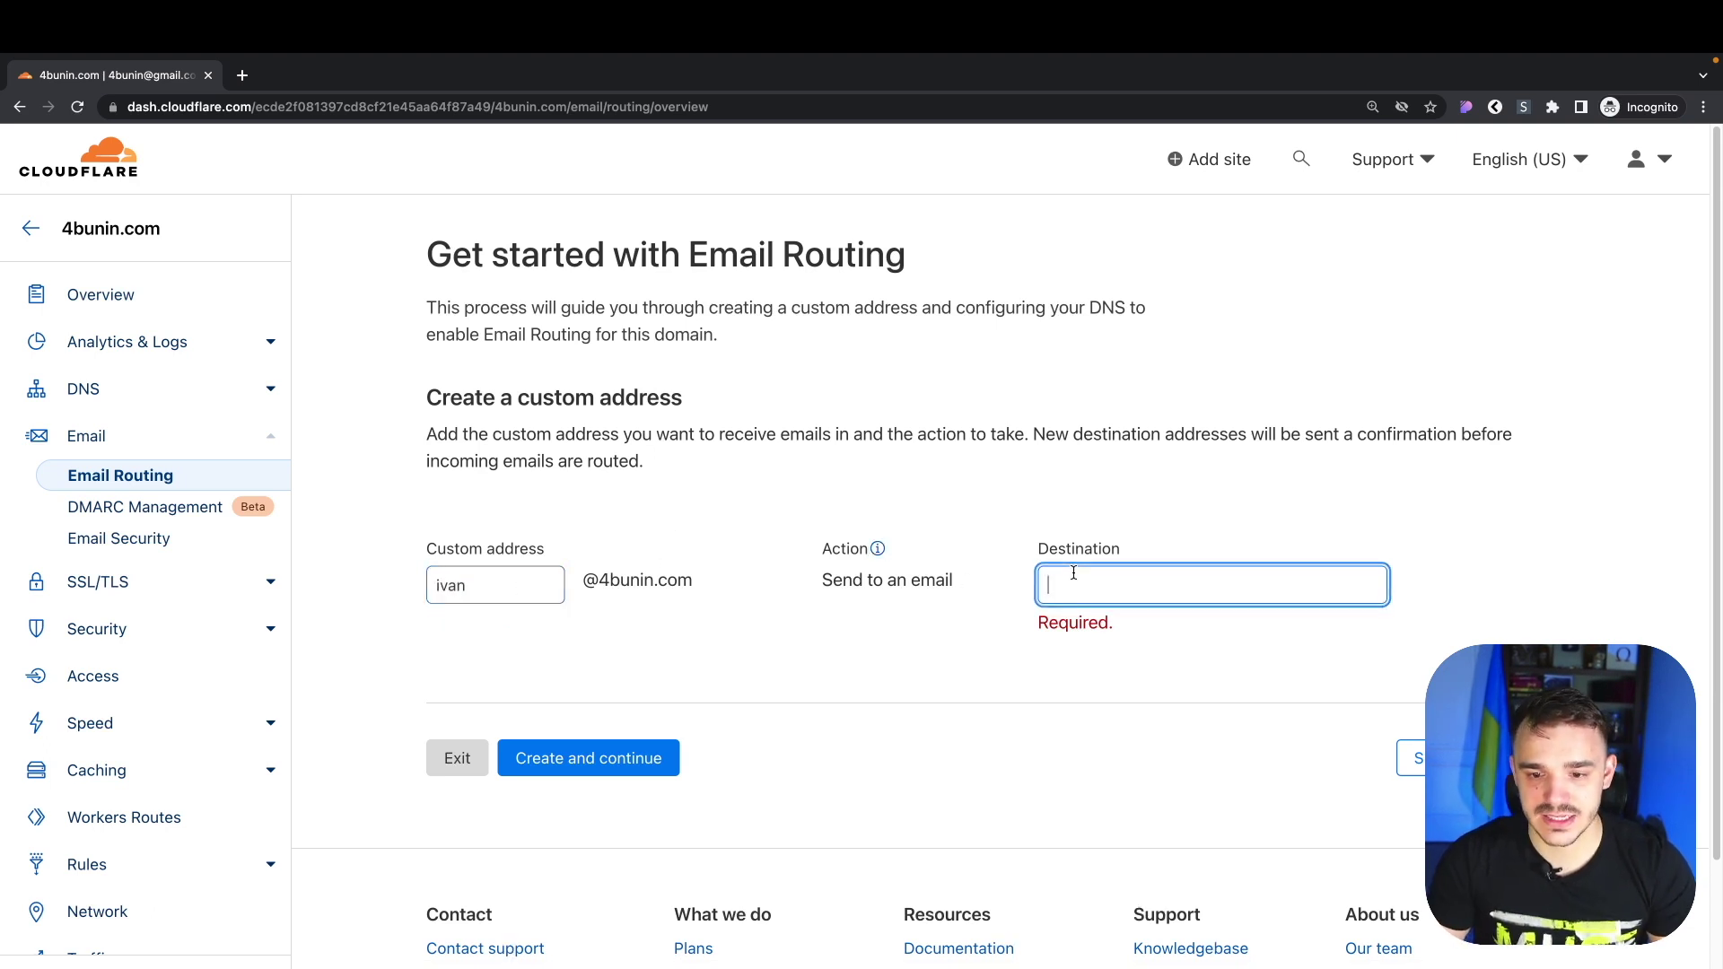
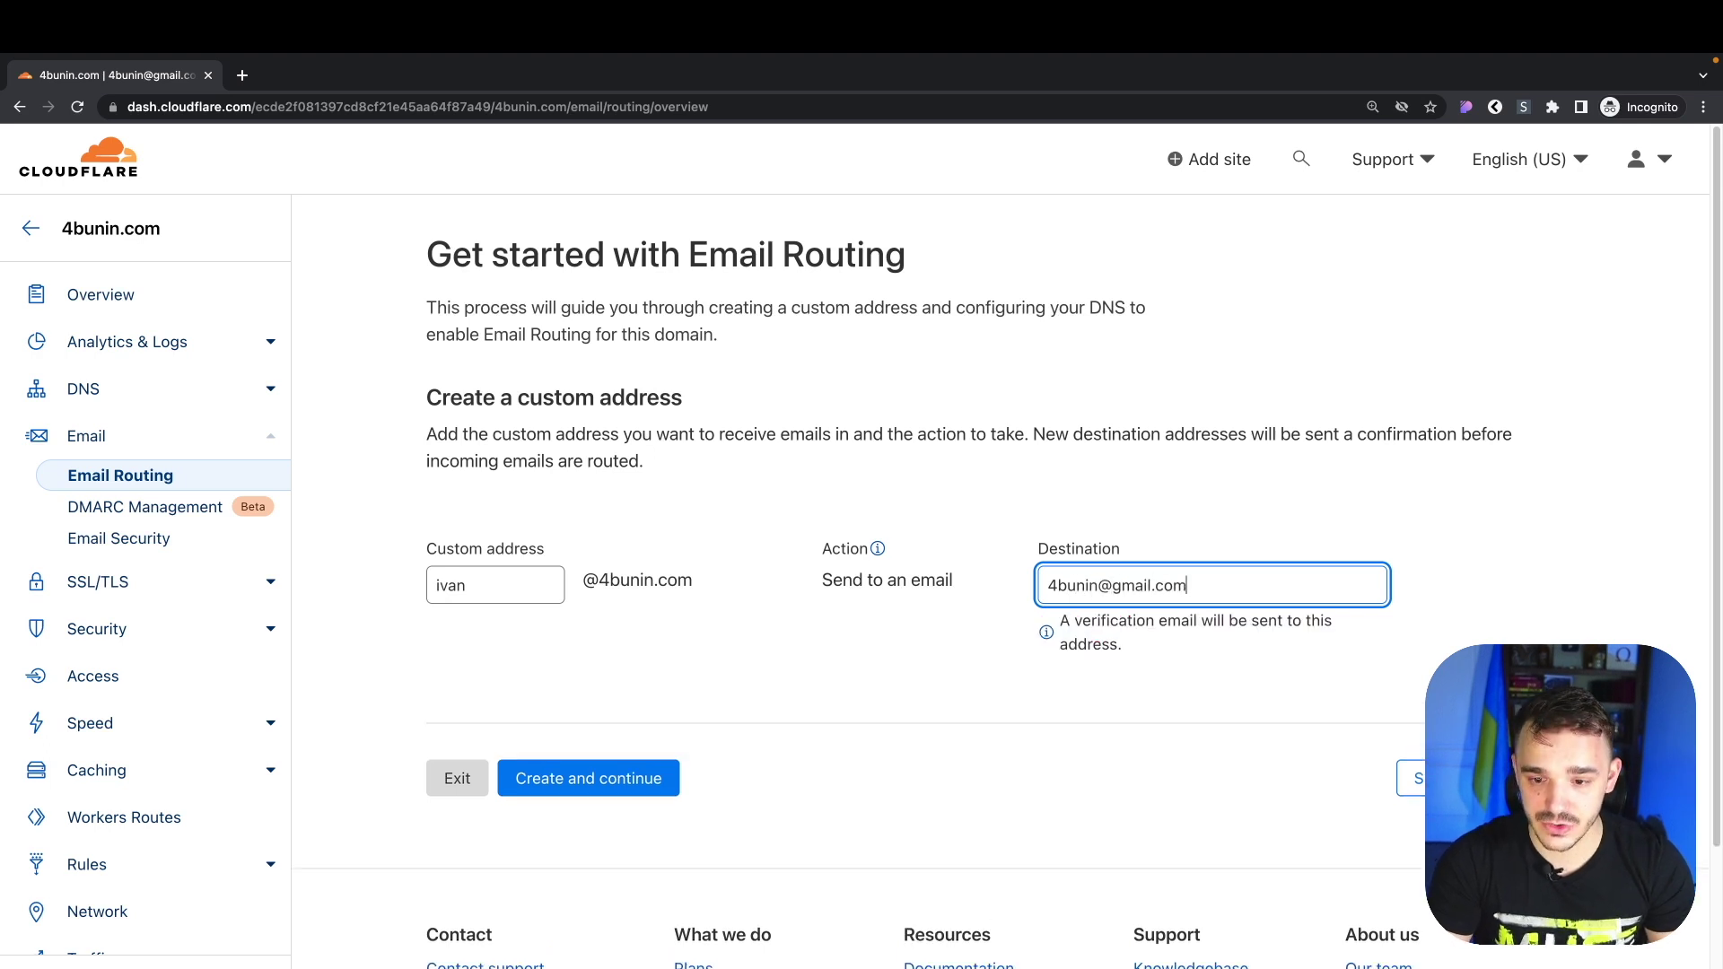
{"action": "left_click", "coordinate": [557, 757]}
{"action": "left_click", "coordinate": [619, 780]}
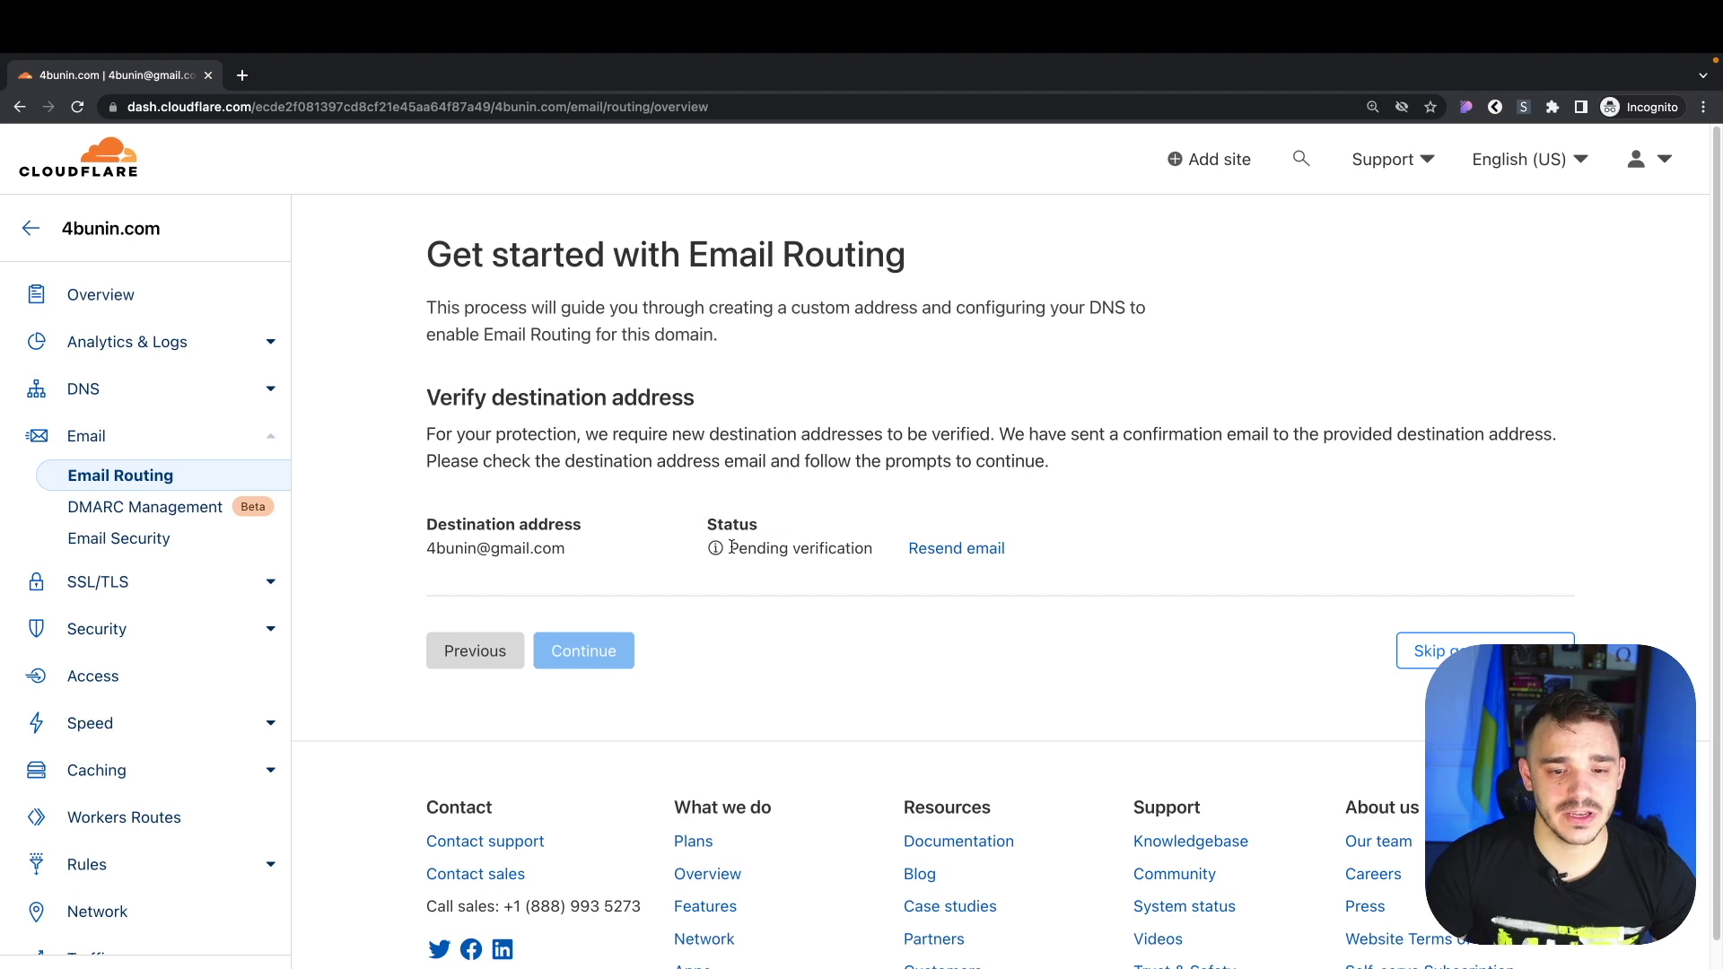
Confirm the destination address shows as verified and close the verification tab
{"action": "left_click_drag", "start_coordinate": [818, 549], "coordinate": [729, 549]}
{"action": "left_click", "coordinate": [858, 554]}
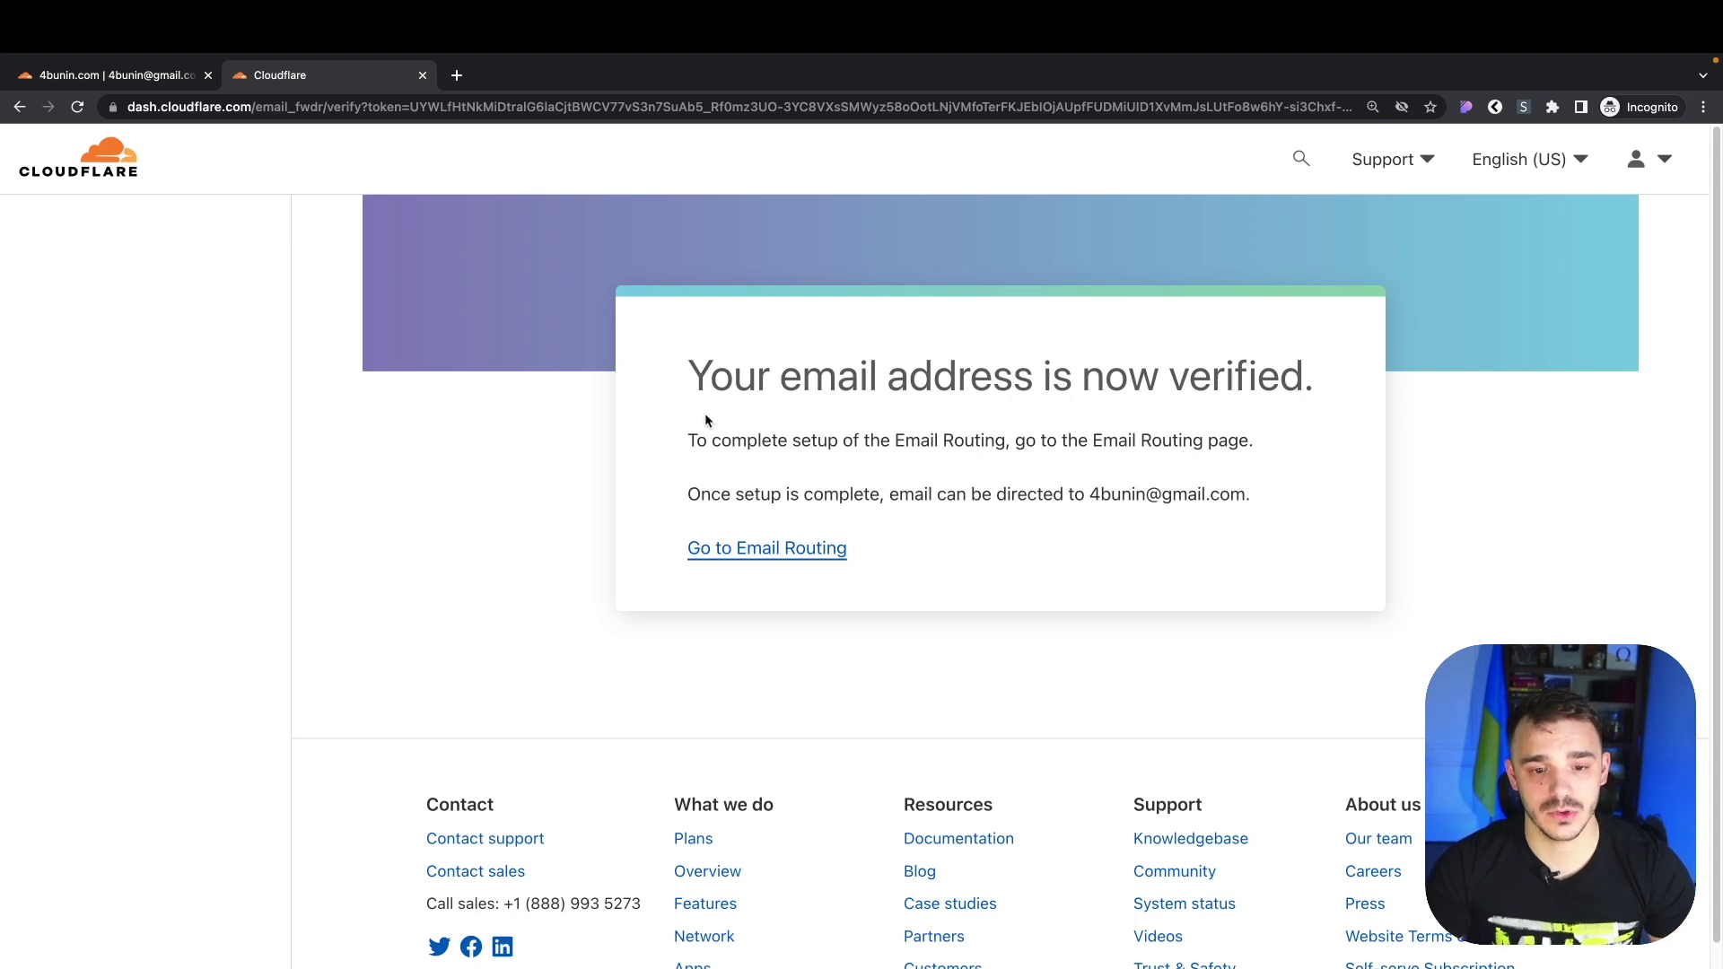
{"action": "left_click_drag", "start_coordinate": [709, 423], "coordinate": [946, 516]}
{"action": "left_click", "coordinate": [921, 498]}
{"action": "key", "text": "ctrl+w"}
Review the conflicting Hostinger MX/TXT records and the missing required records
{"action": "scroll", "coordinate": [750, 521], "scroll_direction": "down", "scroll_amount": 3}
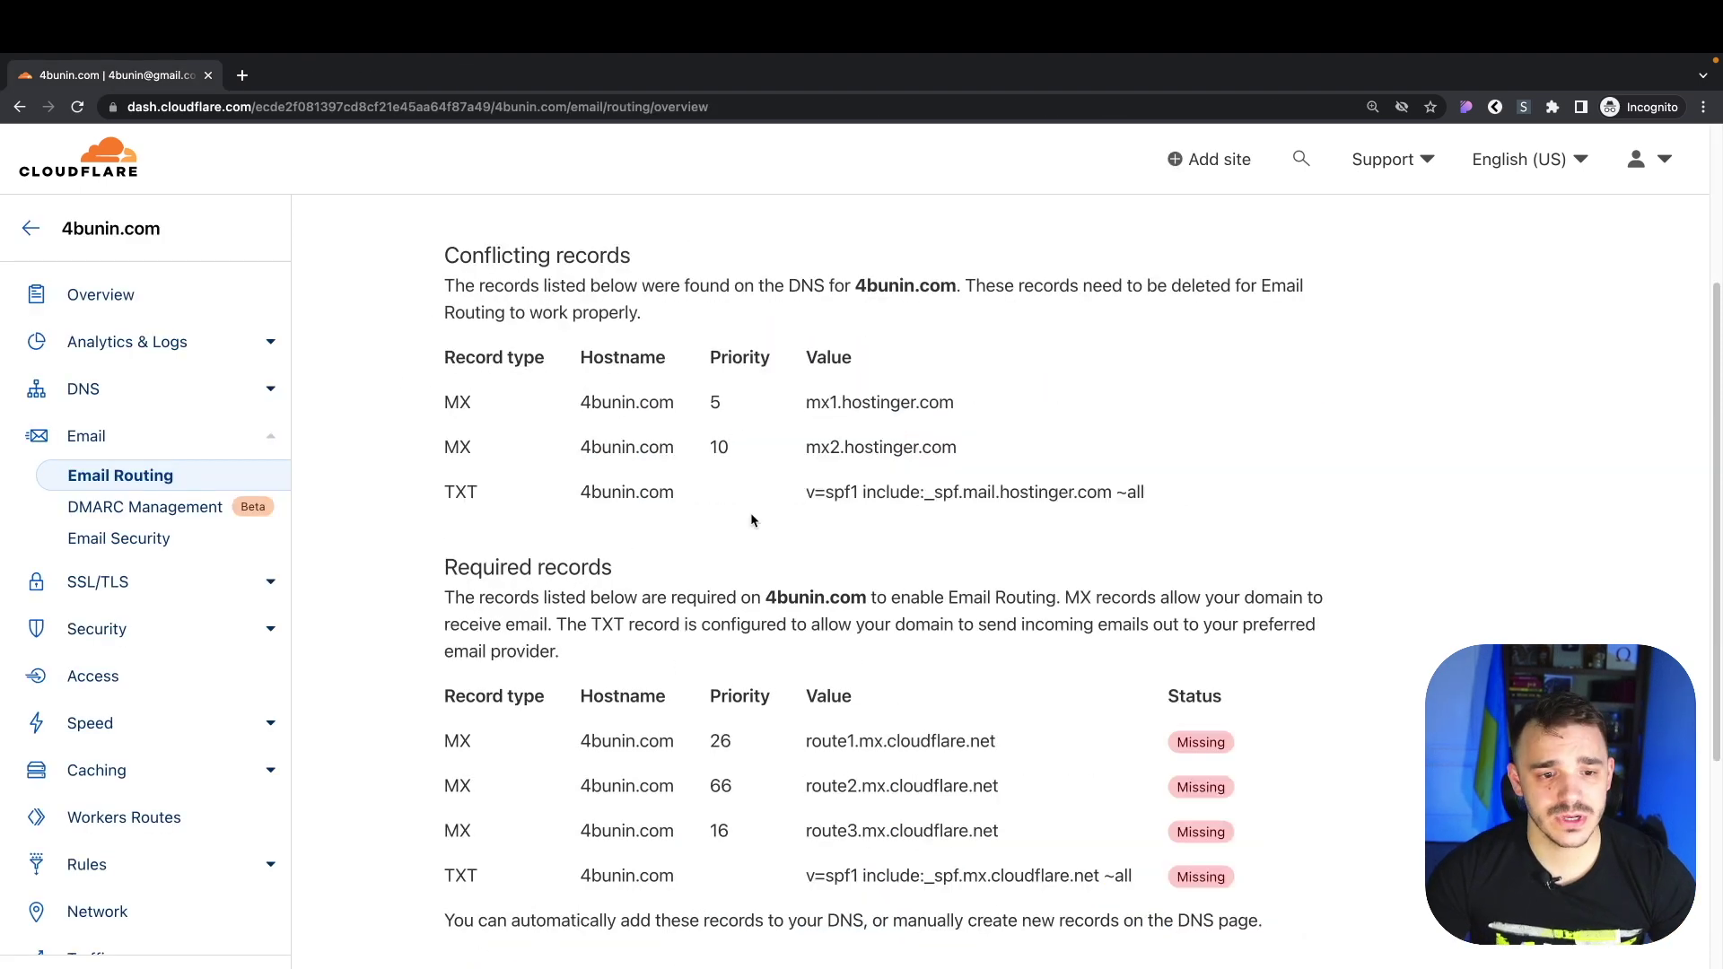
{"action": "left_click_drag", "start_coordinate": [442, 354], "coordinate": [1215, 492]}
{"action": "left_click", "coordinate": [1026, 495]}
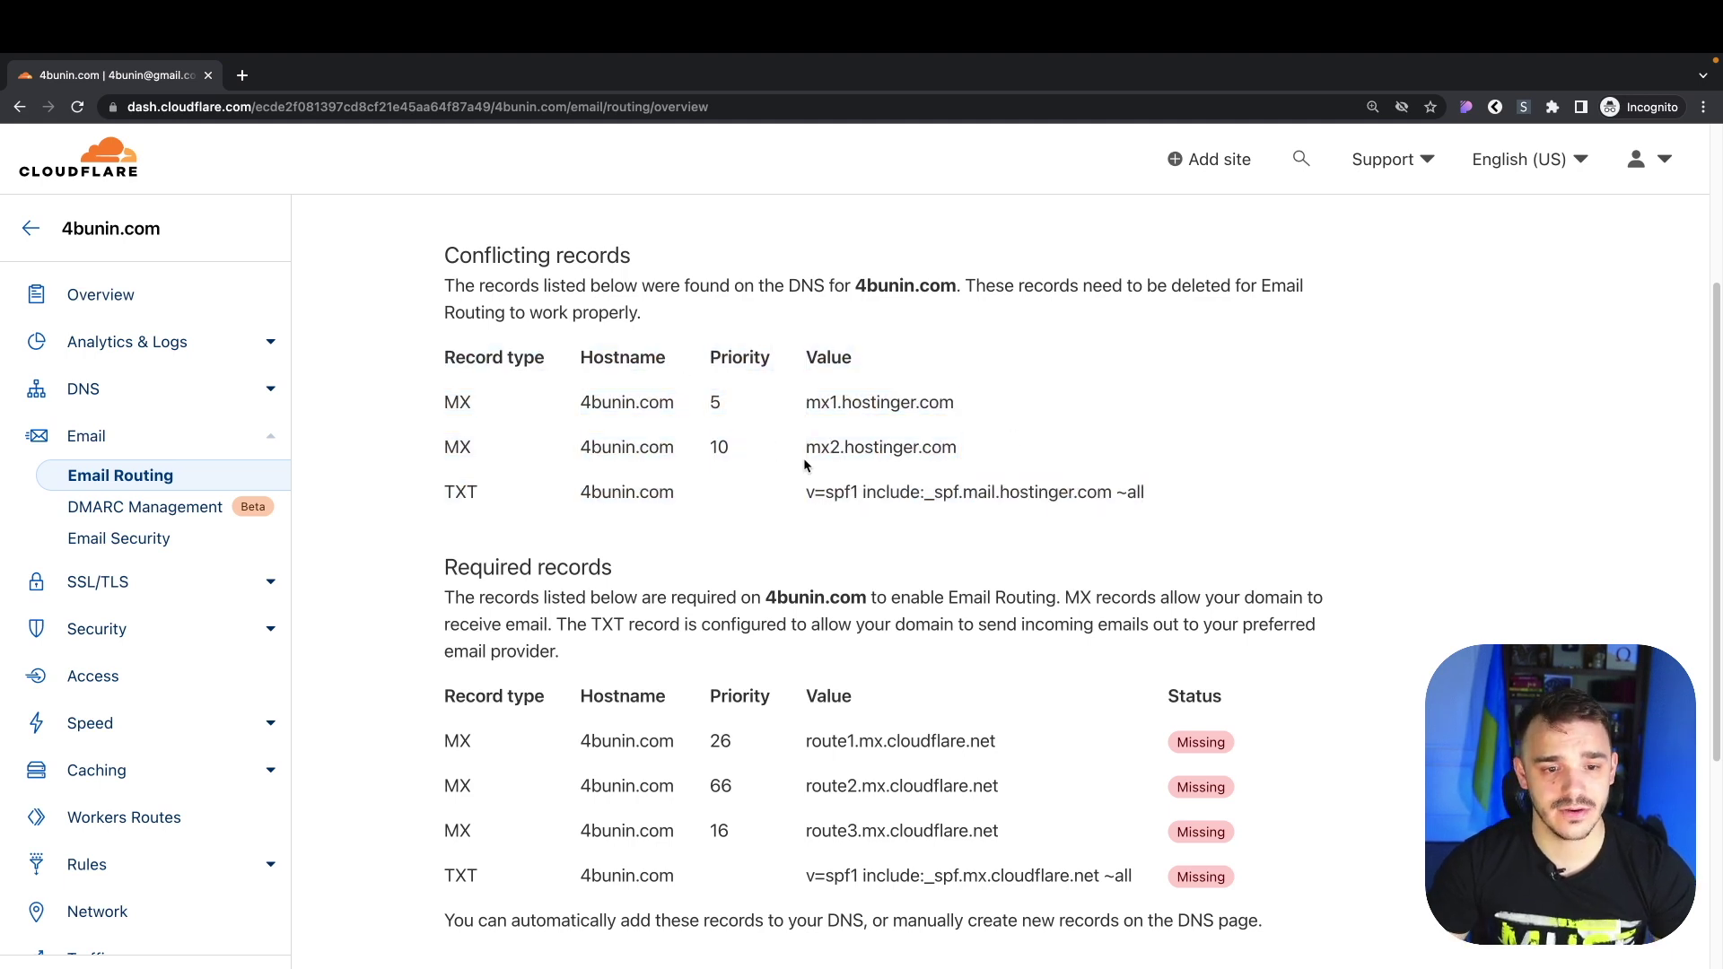
{"action": "left_click_drag", "start_coordinate": [577, 410], "coordinate": [684, 414]}
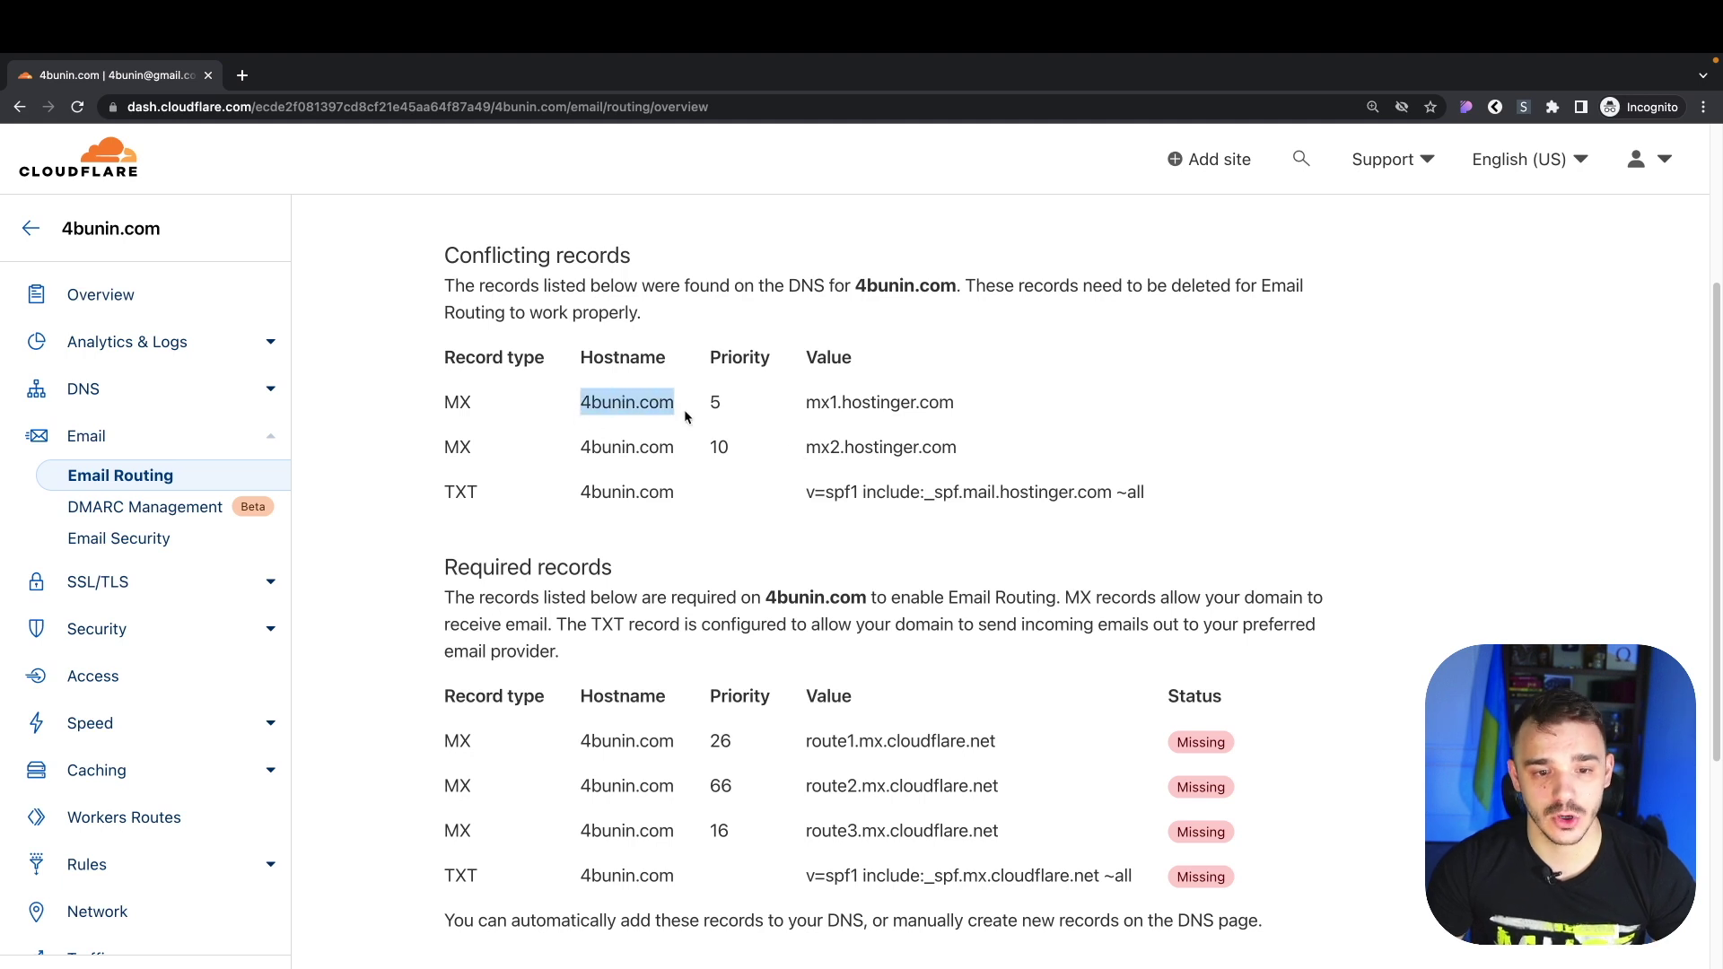
Review the 4bunin.com DNS records and nameservers in a separate tab, then close it
{"action": "left_click", "coordinate": [82, 389], "text": "ctrl"}
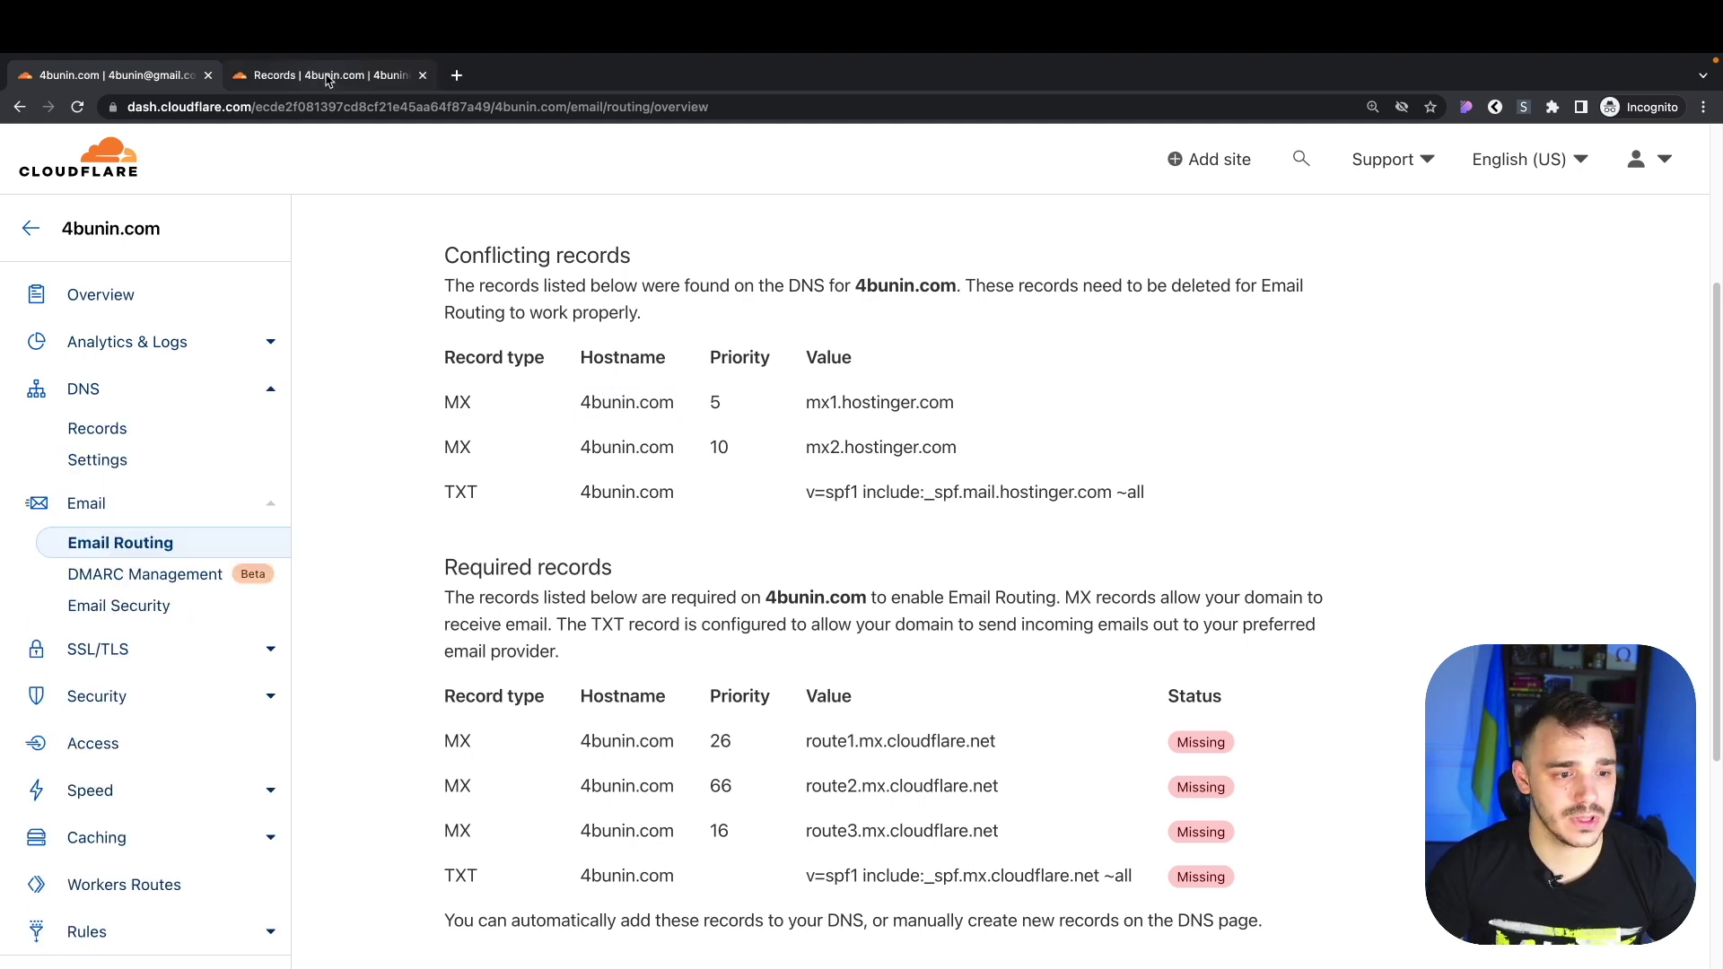
{"action": "key", "text": "ctrl+Tab"}
{"action": "scroll", "coordinate": [966, 529], "scroll_direction": "down", "scroll_amount": 10}
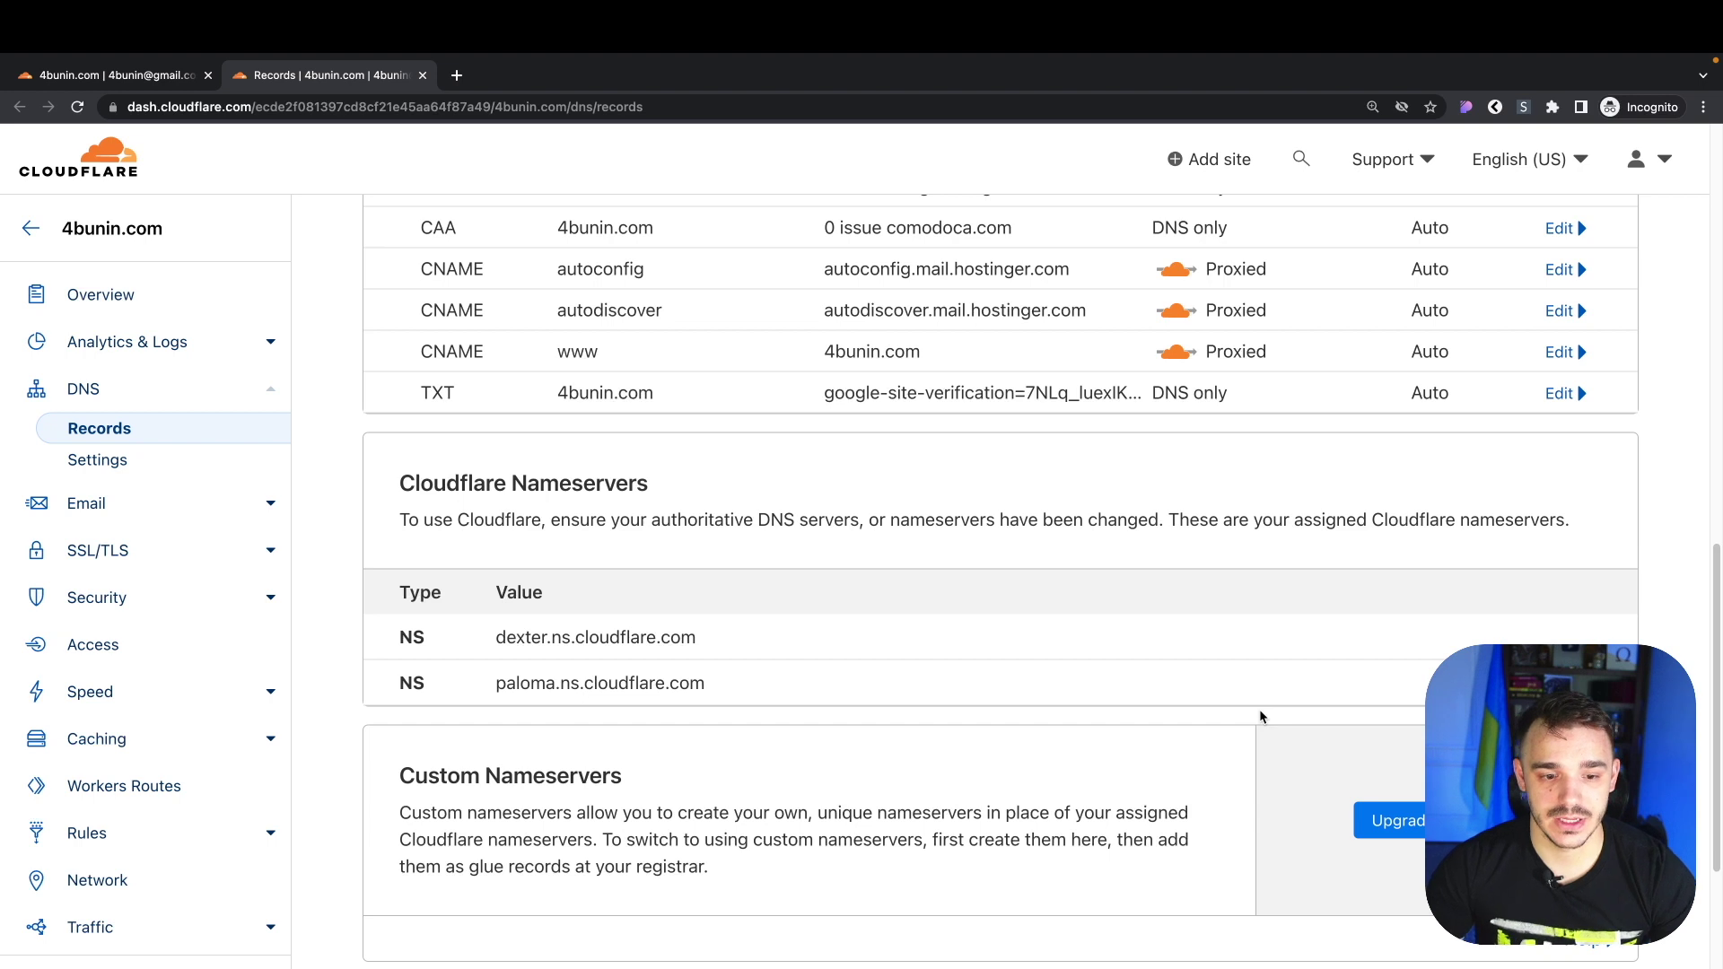
{"action": "key", "text": "ctrl+w"}
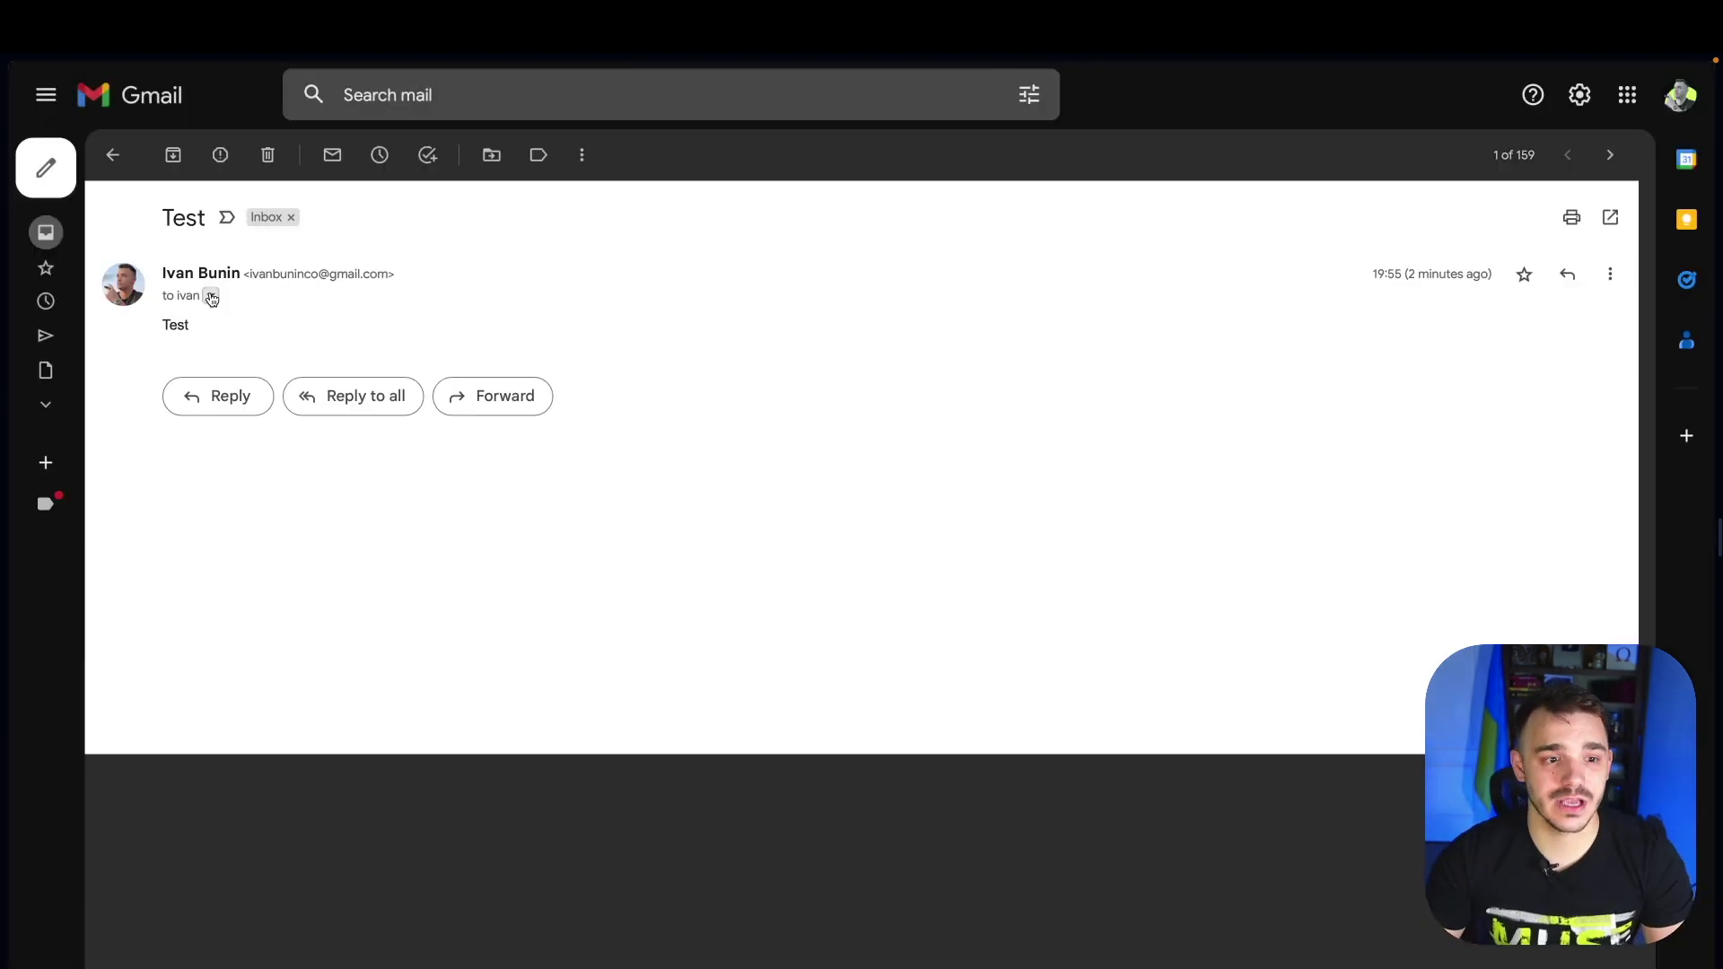
Show the Test email's details, confirming it was sent to the 4bunin.com address
{"action": "left_click", "coordinate": [210, 297]}
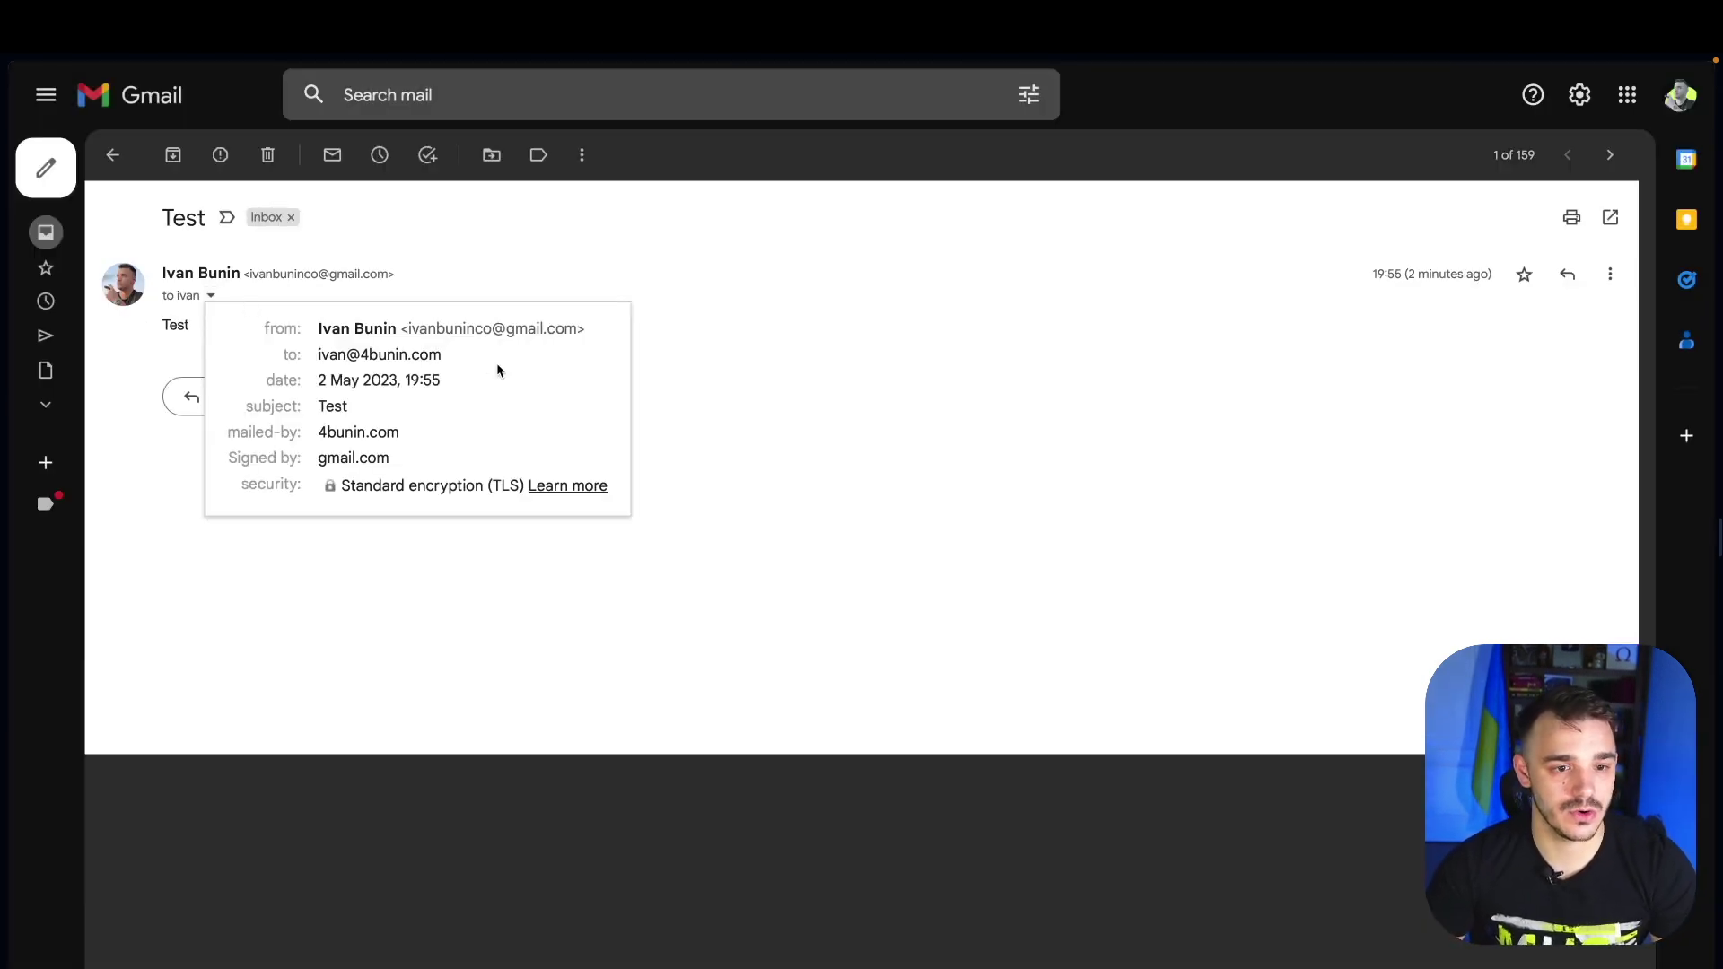
{"action": "left_click_drag", "start_coordinate": [323, 355], "coordinate": [443, 355]}
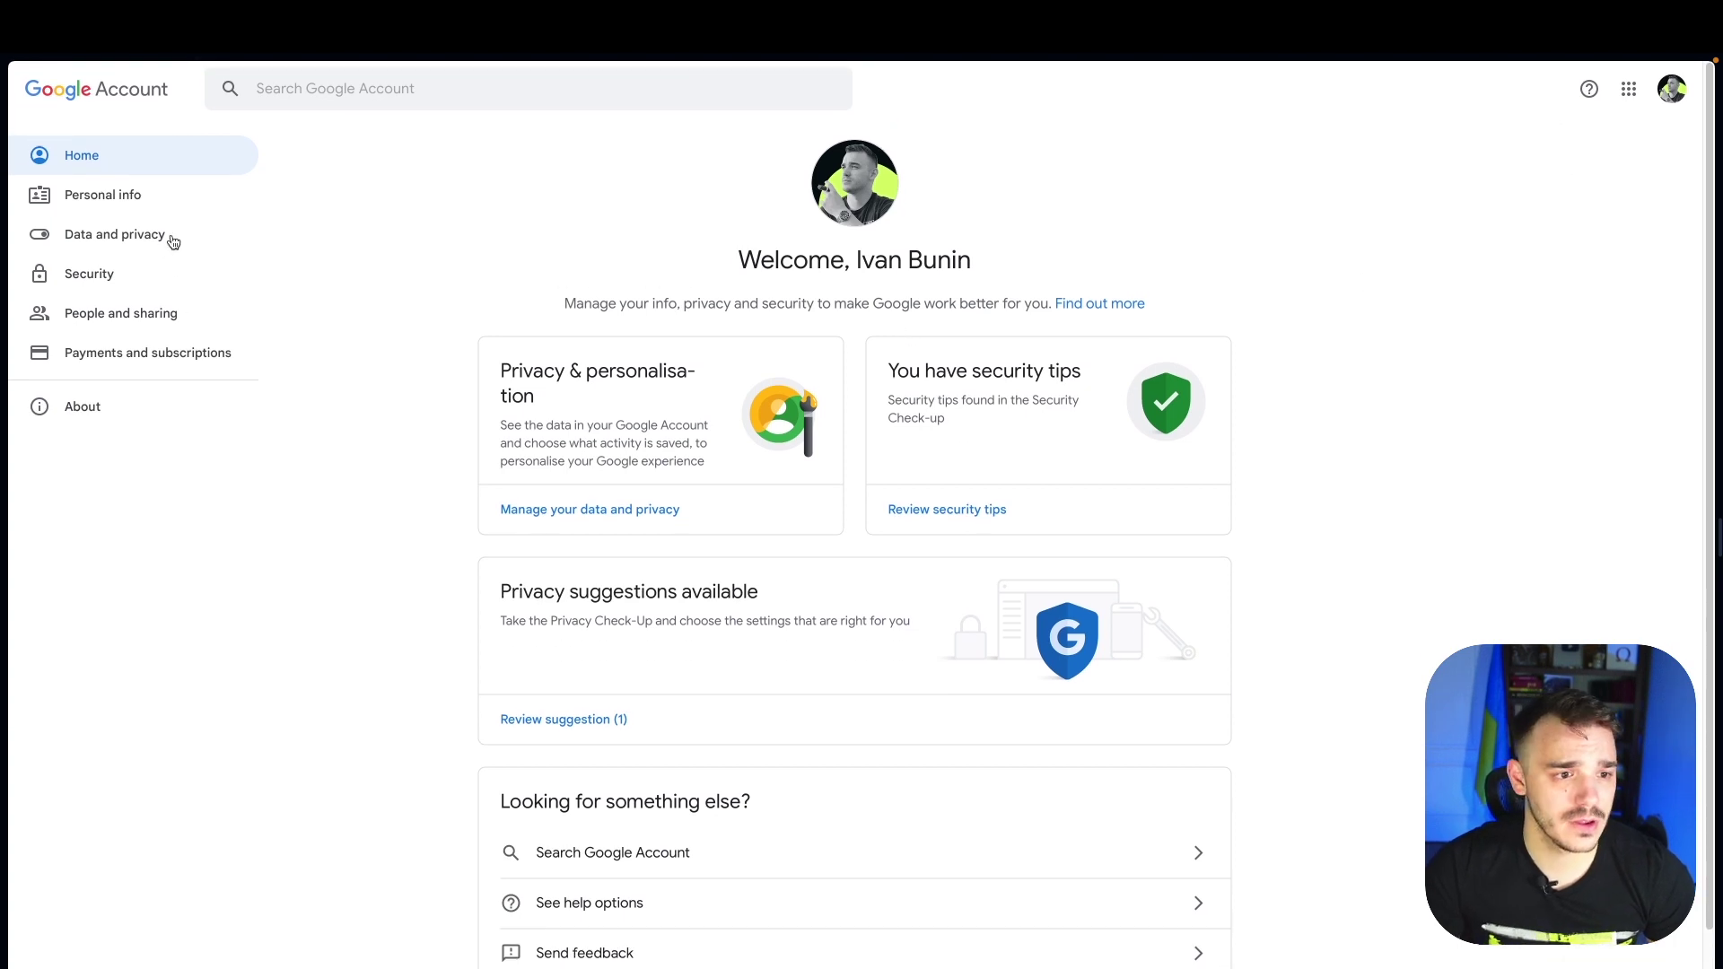
Generate a Google app password for Mail on Mac through the 2-Step Verification settings
{"action": "left_click", "coordinate": [93, 279]}
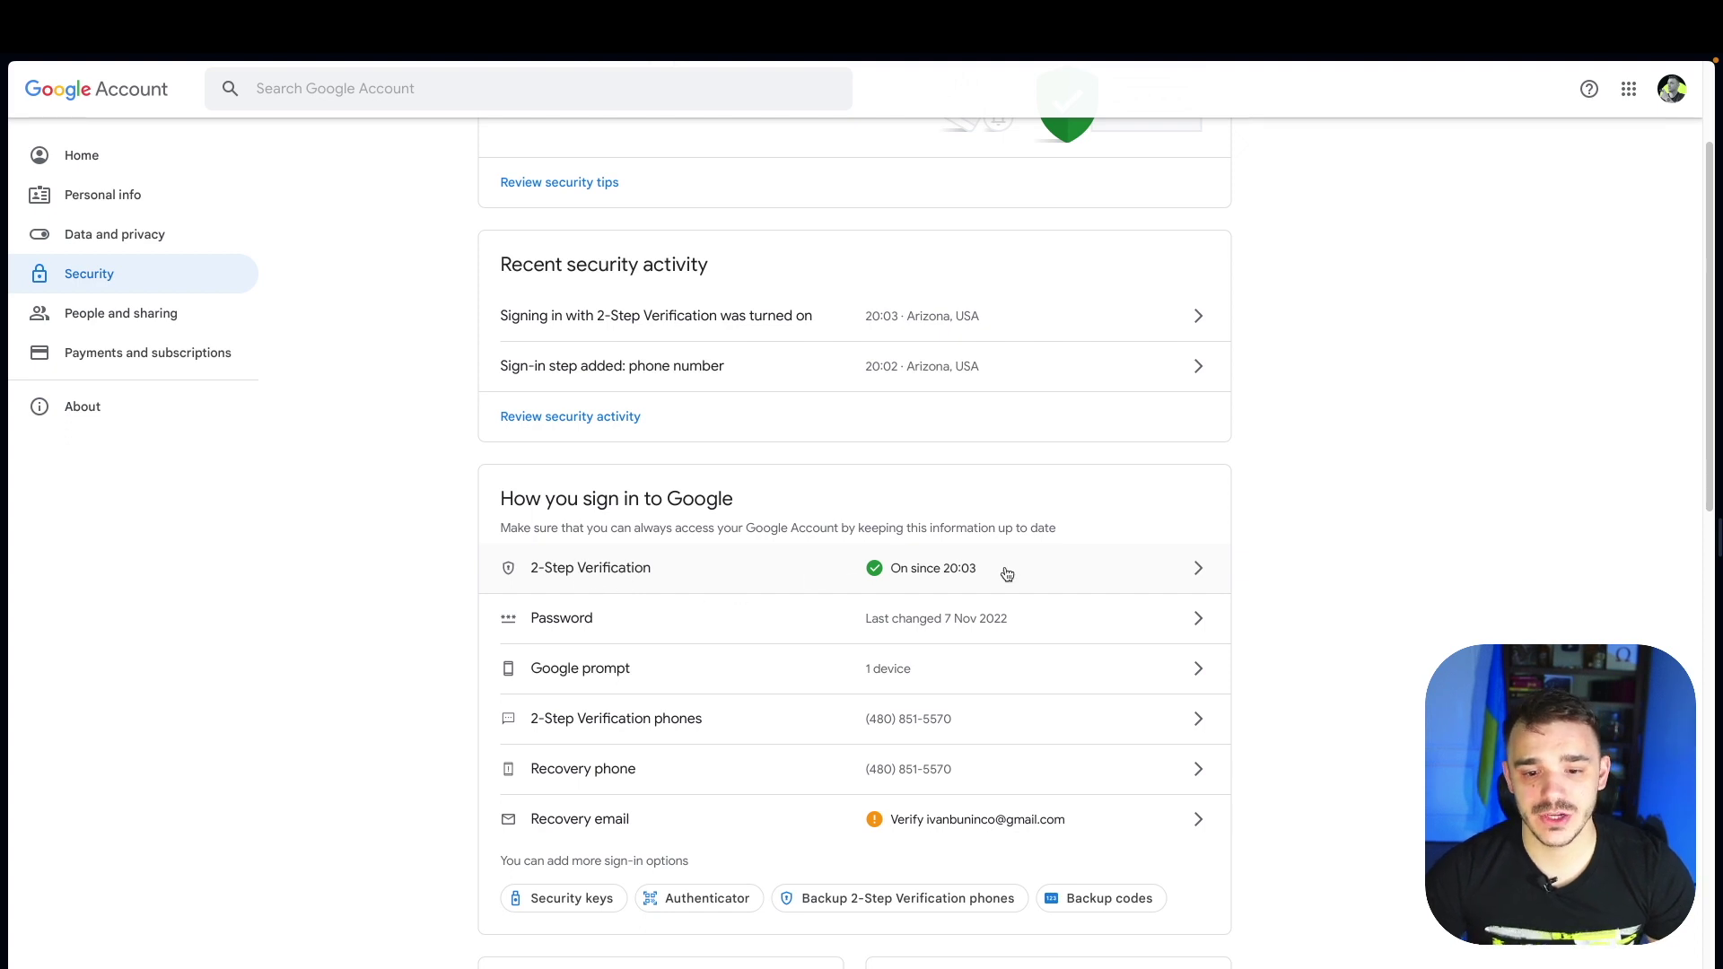
{"action": "left_click", "coordinate": [1041, 567]}
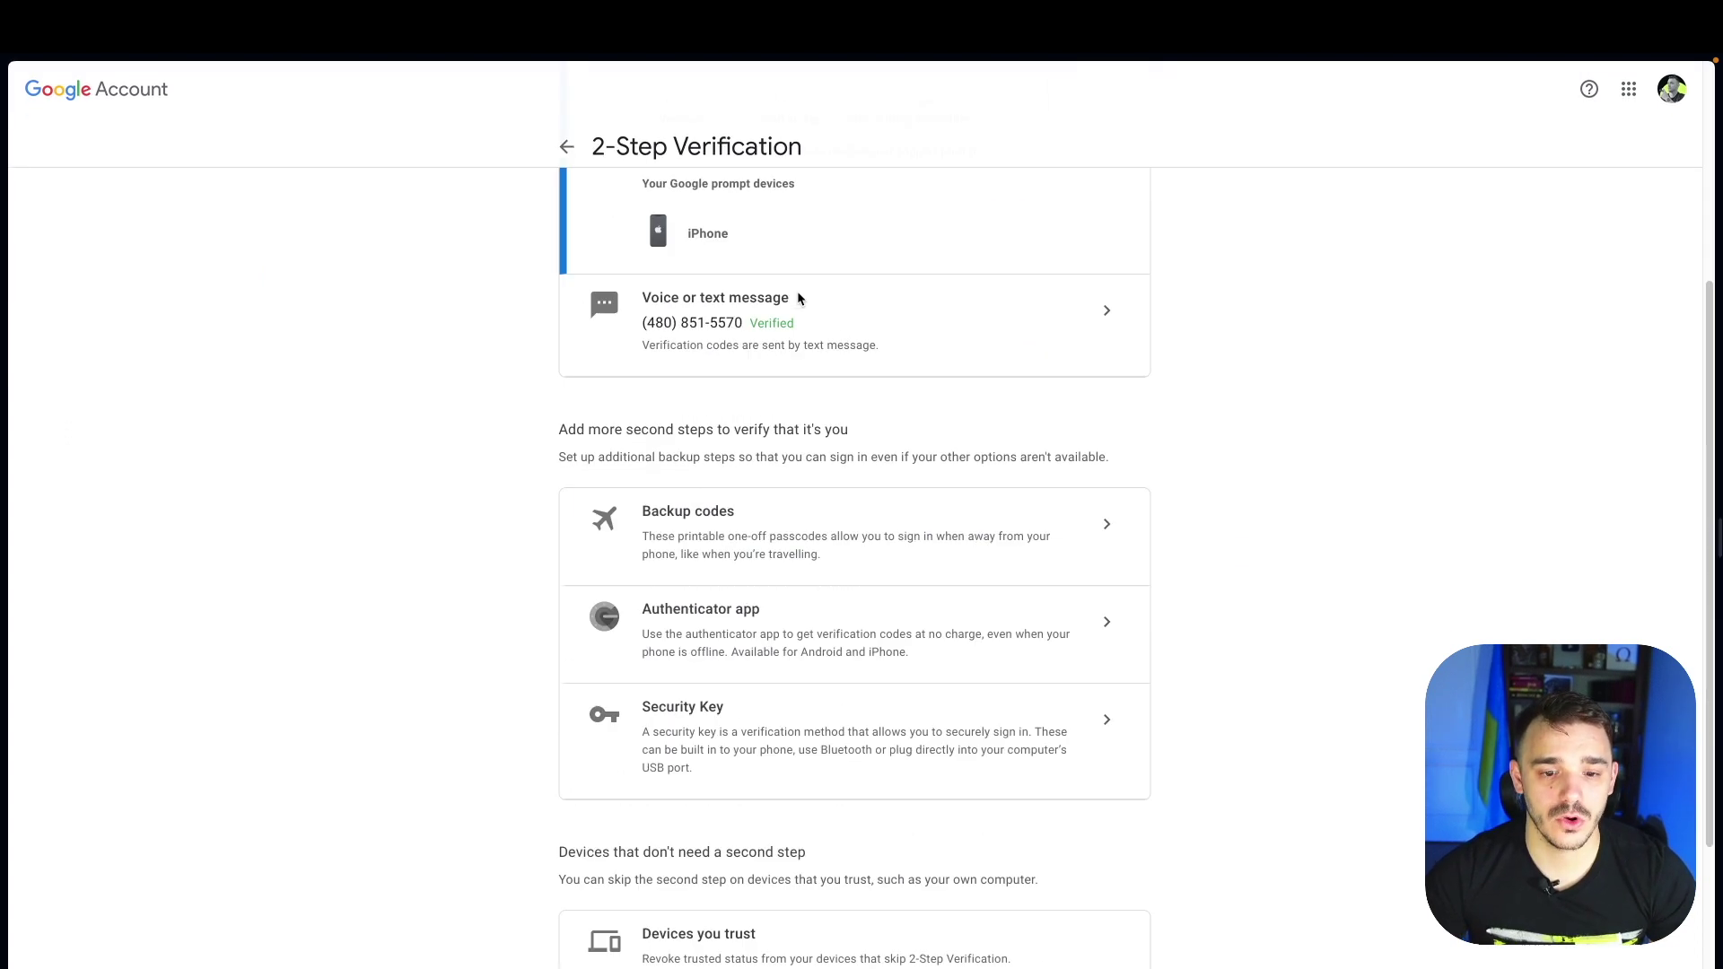
{"action": "scroll", "coordinate": [808, 314], "scroll_direction": "down", "scroll_amount": 5}
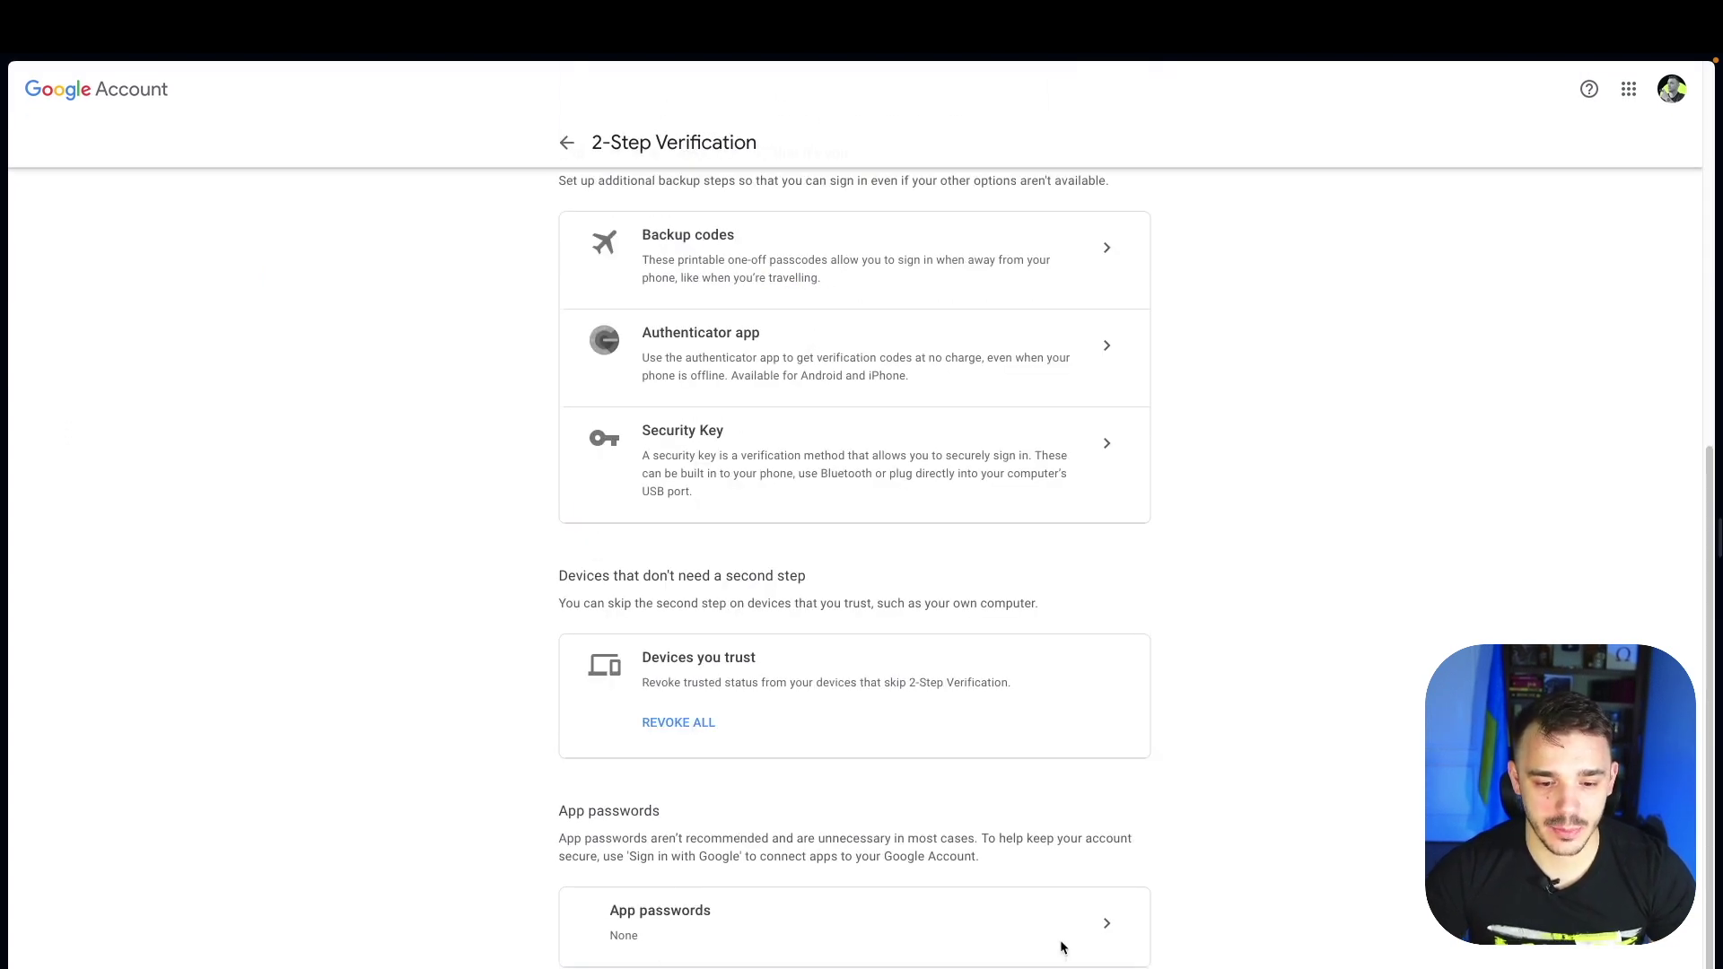
{"action": "left_click", "coordinate": [1104, 927]}
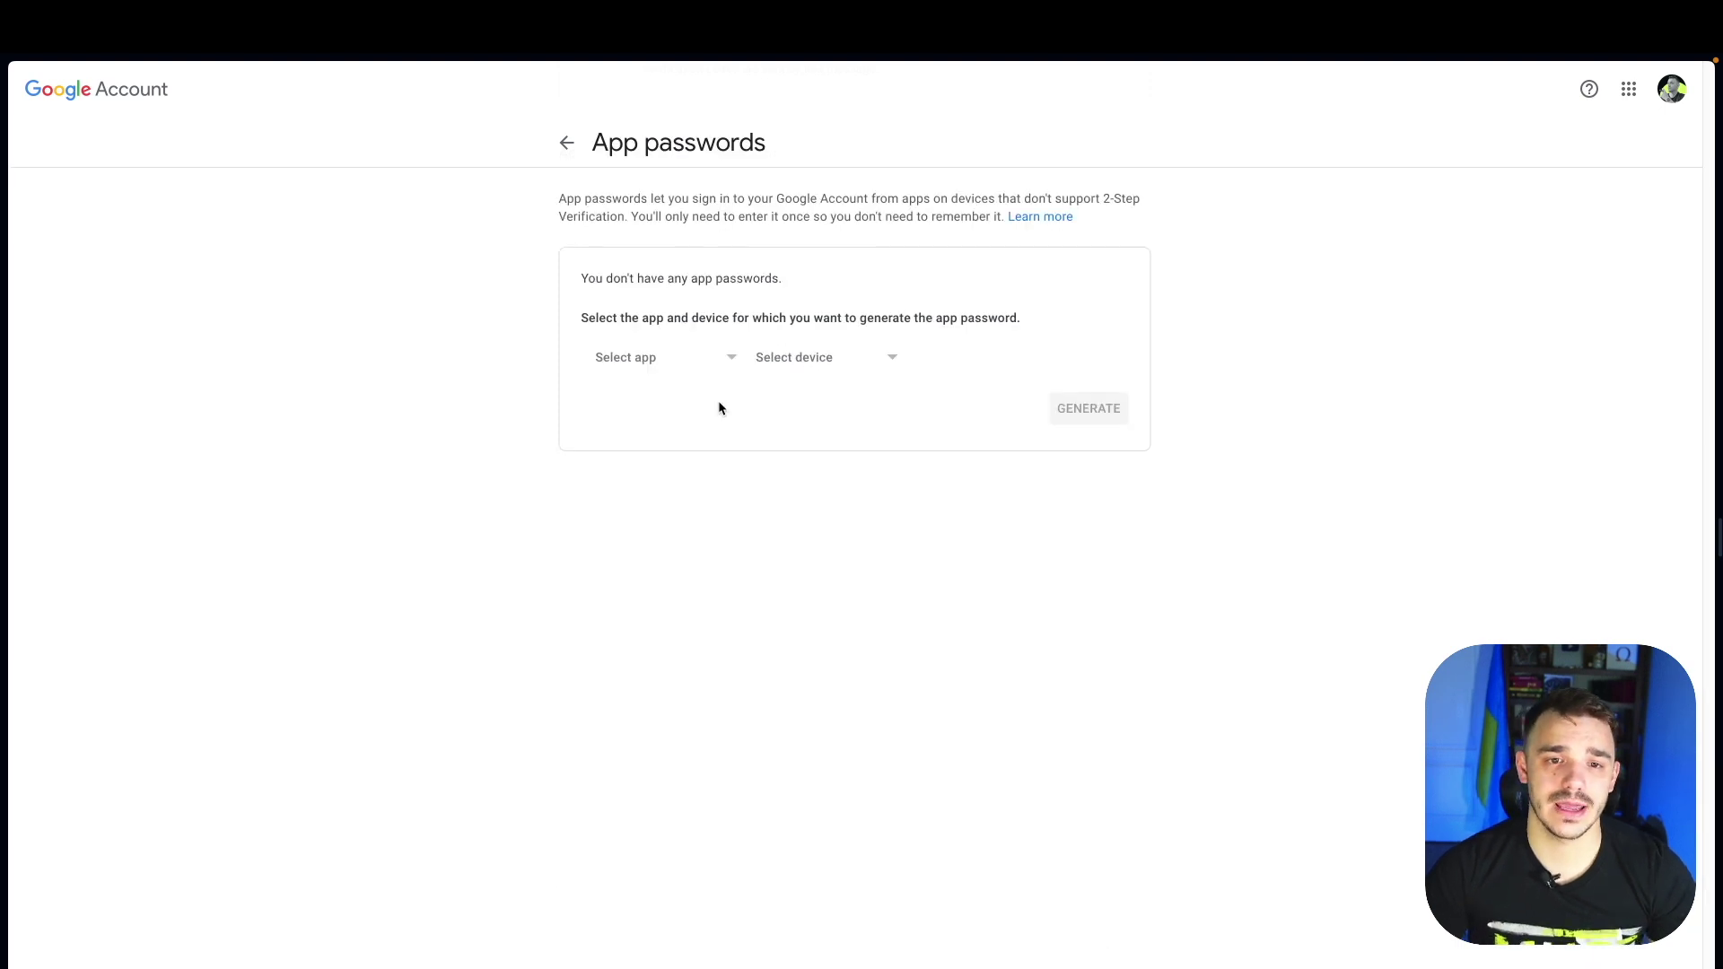
{"action": "left_click", "coordinate": [676, 356]}
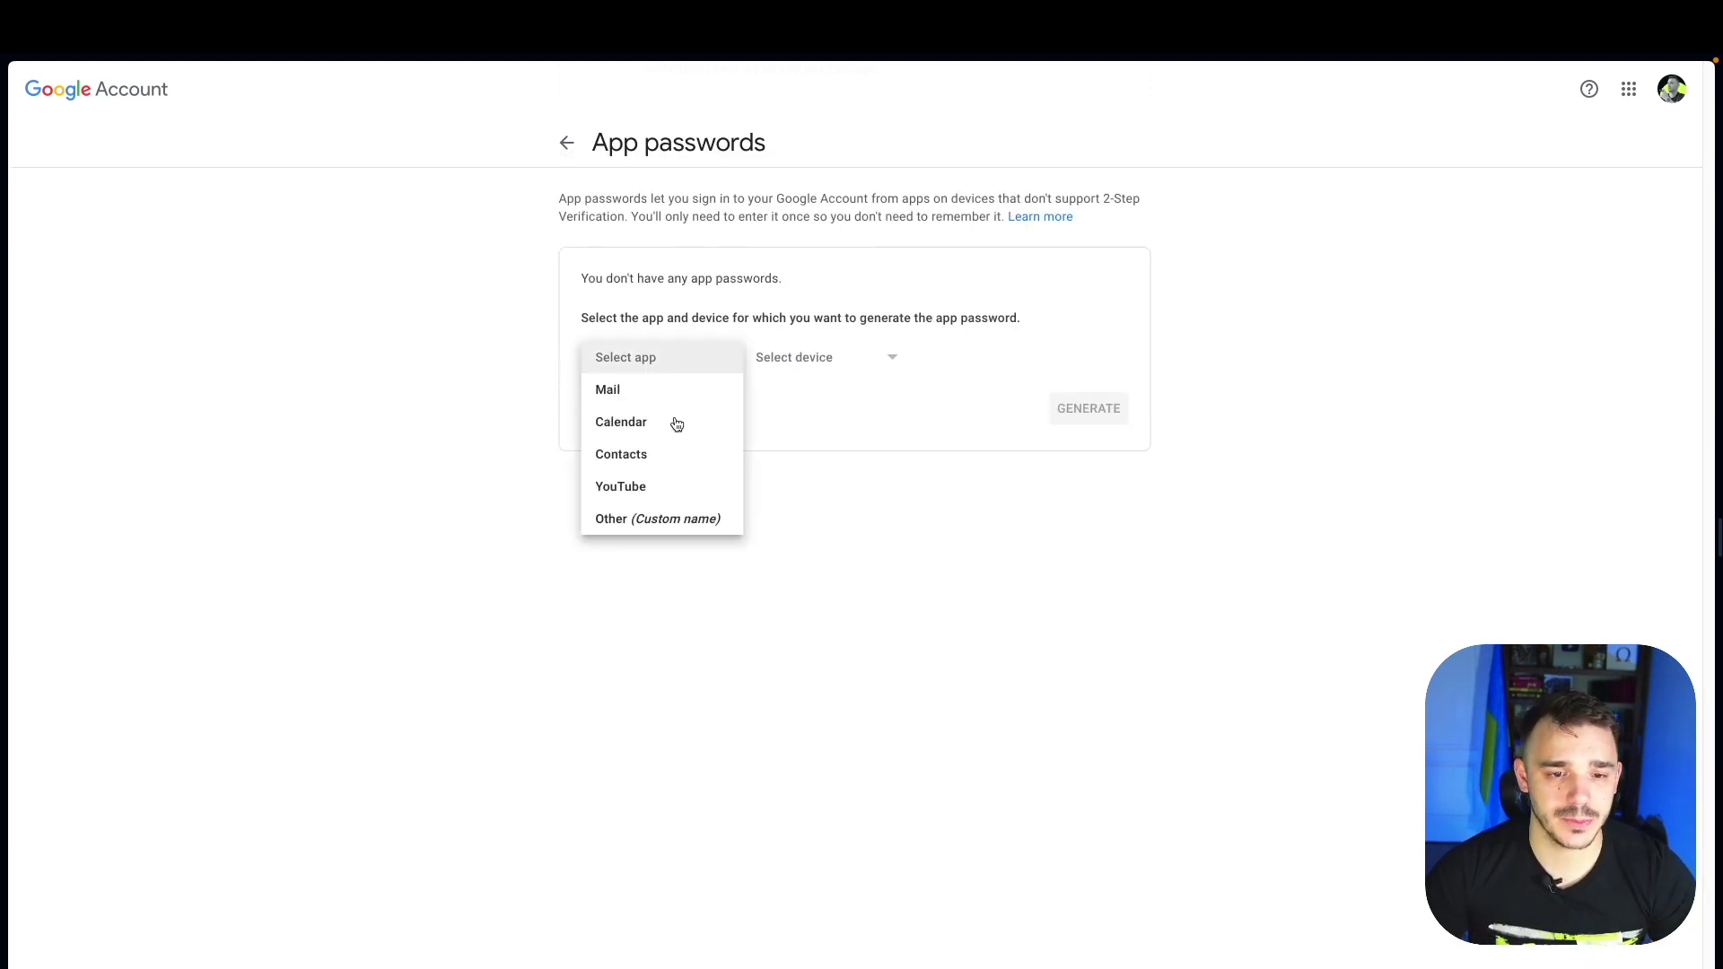
{"action": "left_click", "coordinate": [643, 391]}
{"action": "left_click", "coordinate": [808, 371]}
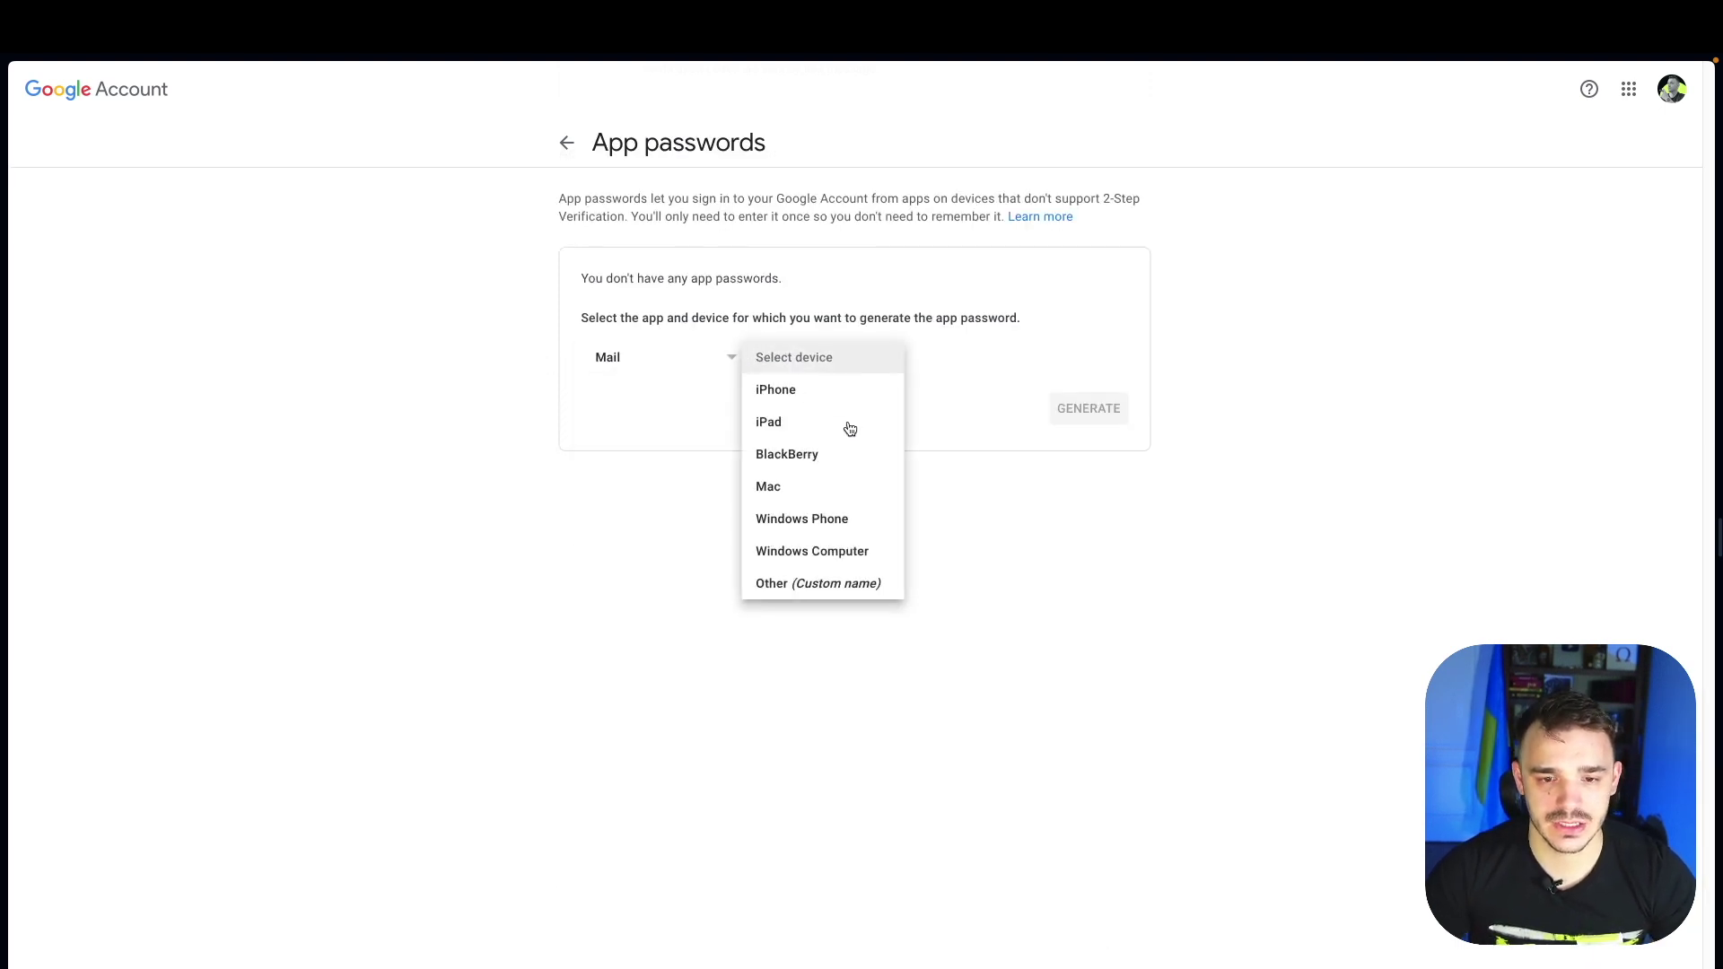
{"action": "left_click", "coordinate": [788, 487]}
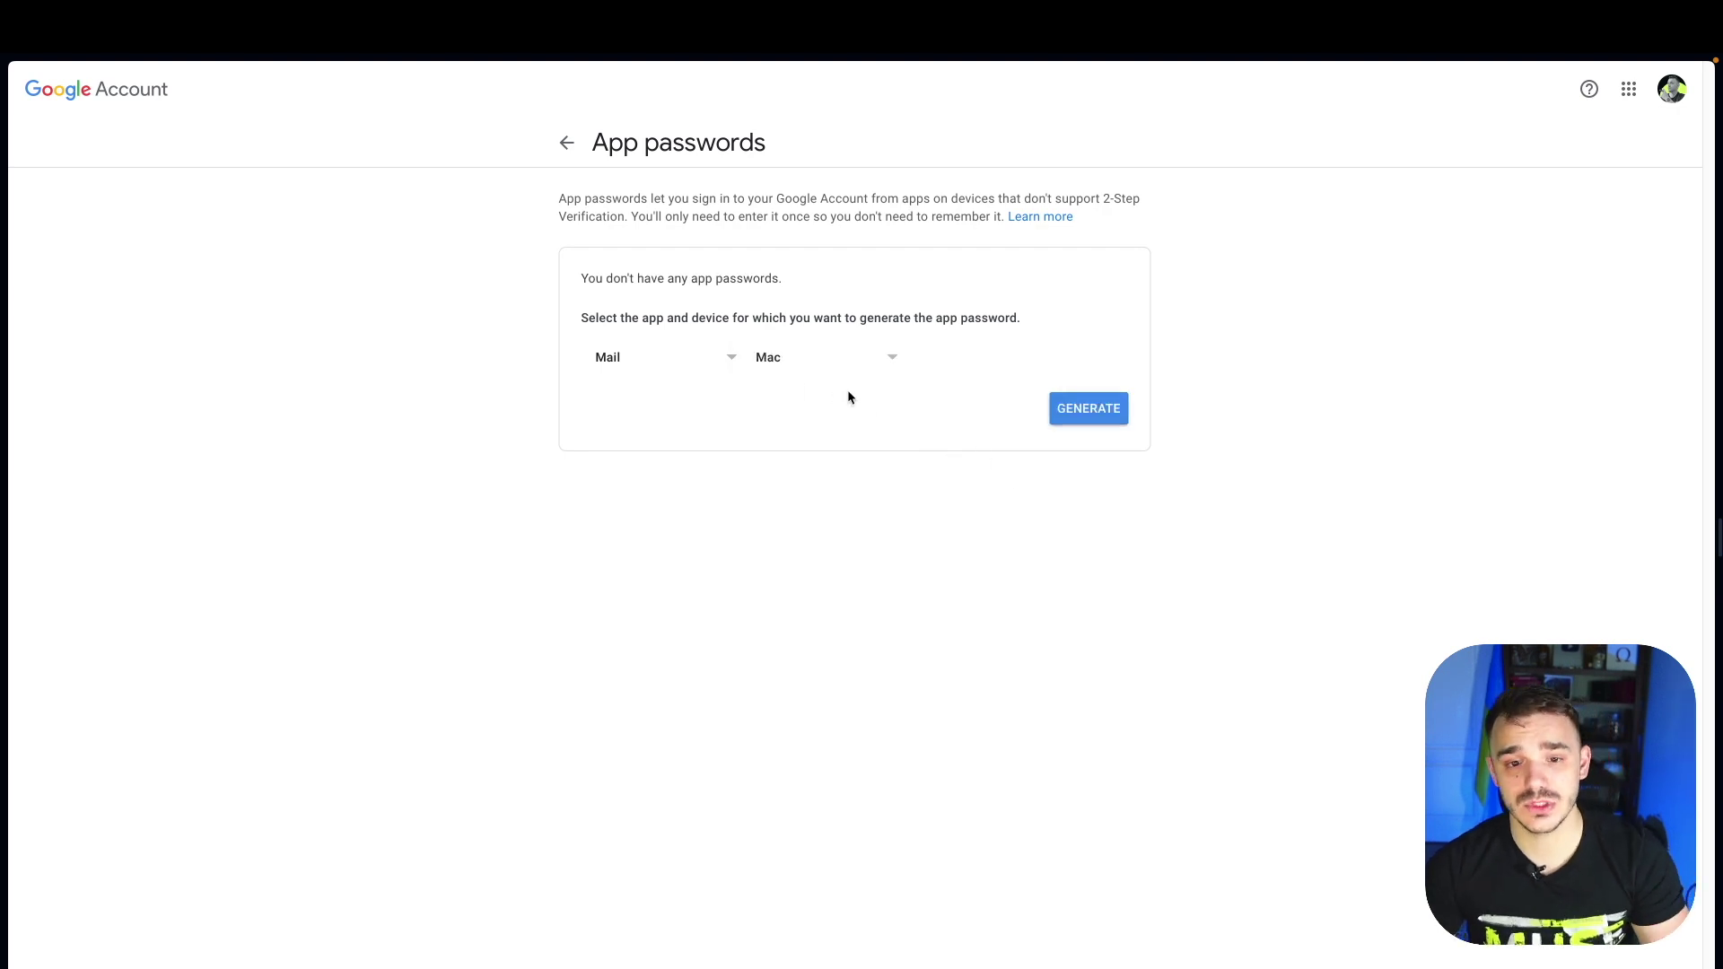
{"action": "left_click", "coordinate": [1090, 414]}
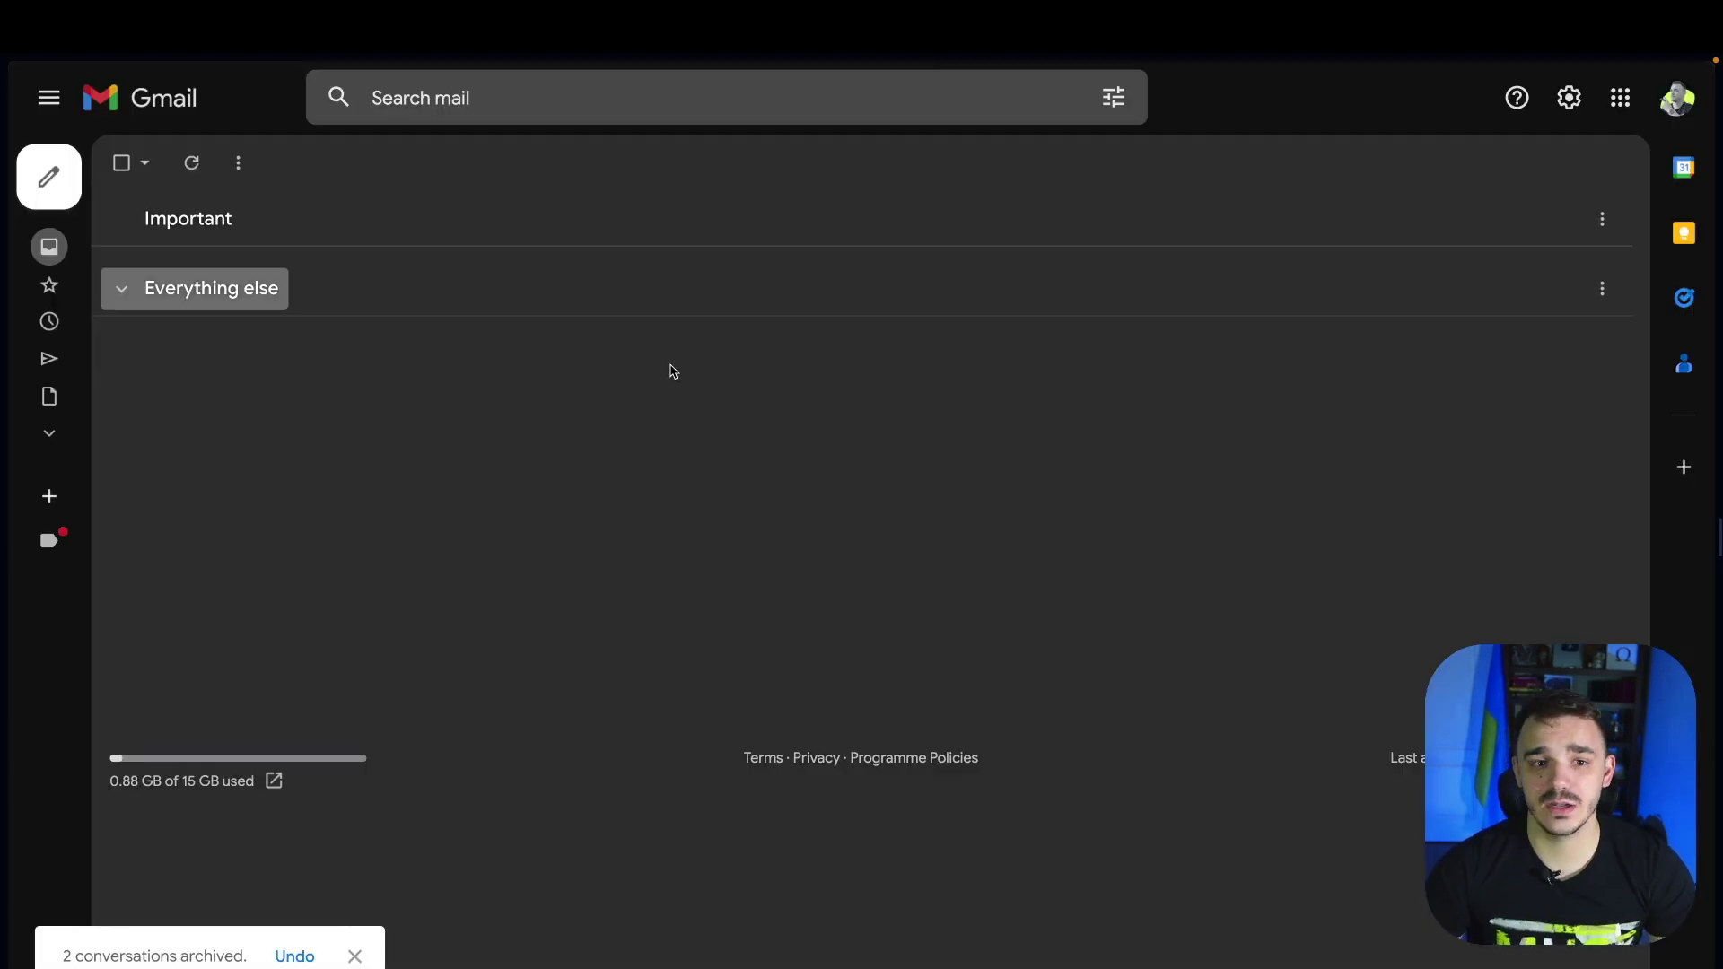
Begin adding the 4bunin.com address as a Send mail as alias in Accounts and Import
{"action": "left_click", "coordinate": [1569, 97]}
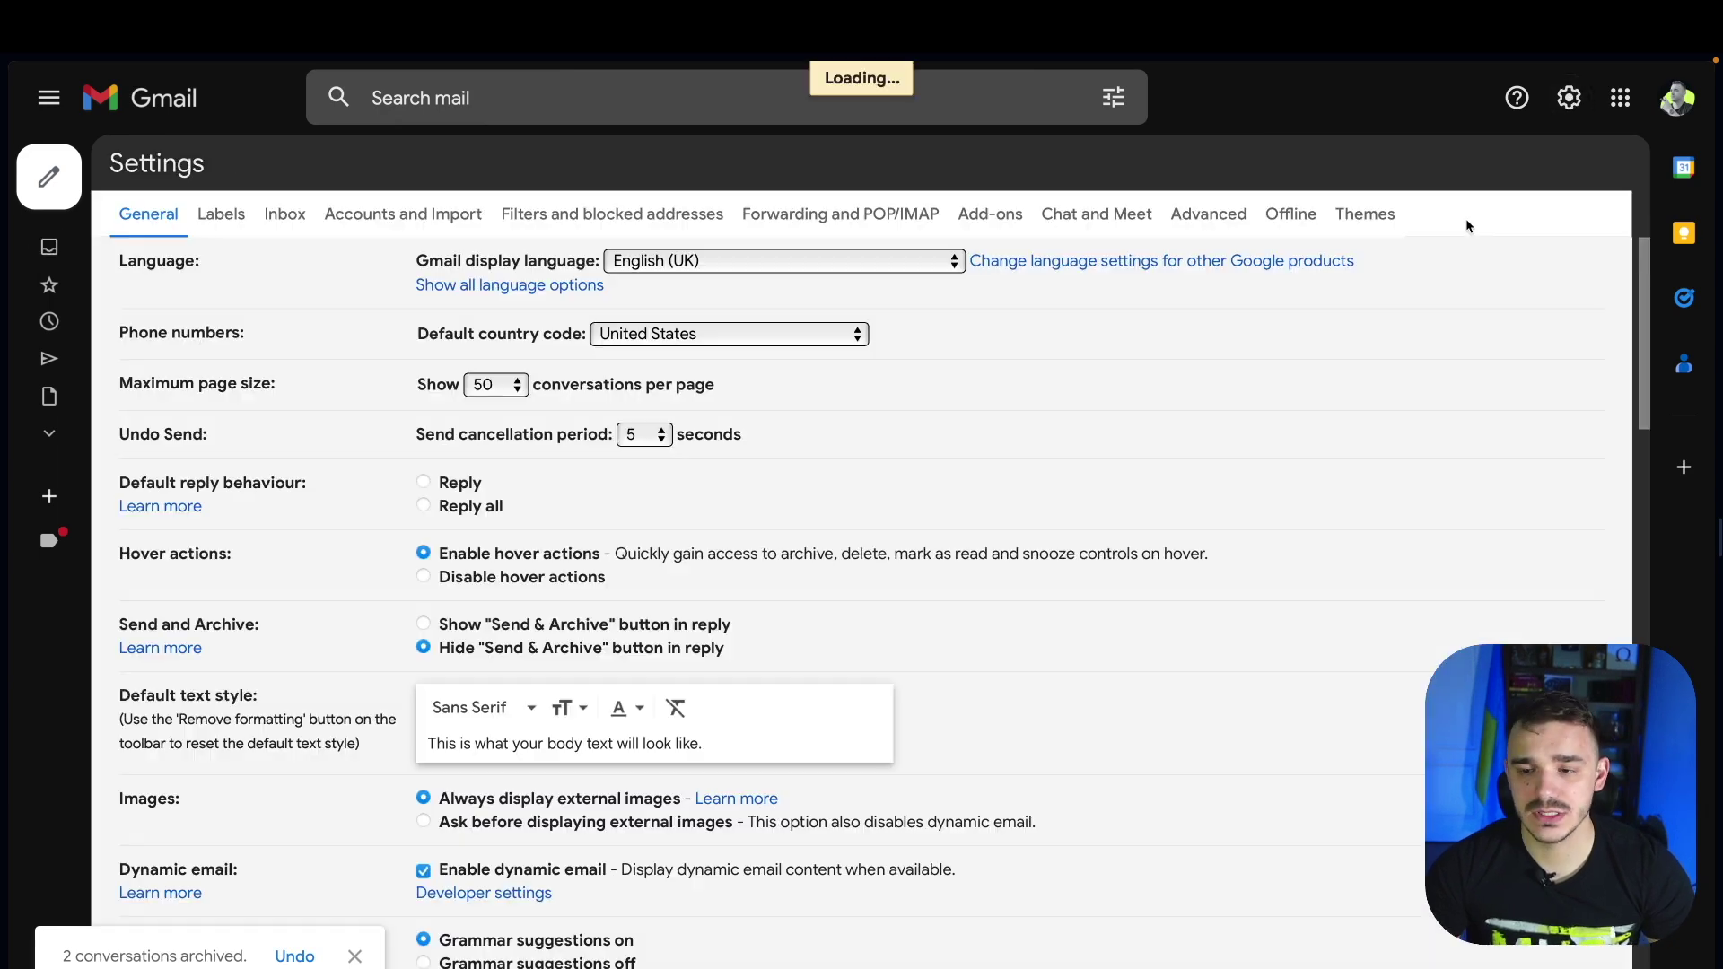
{"action": "left_click", "coordinate": [386, 219]}
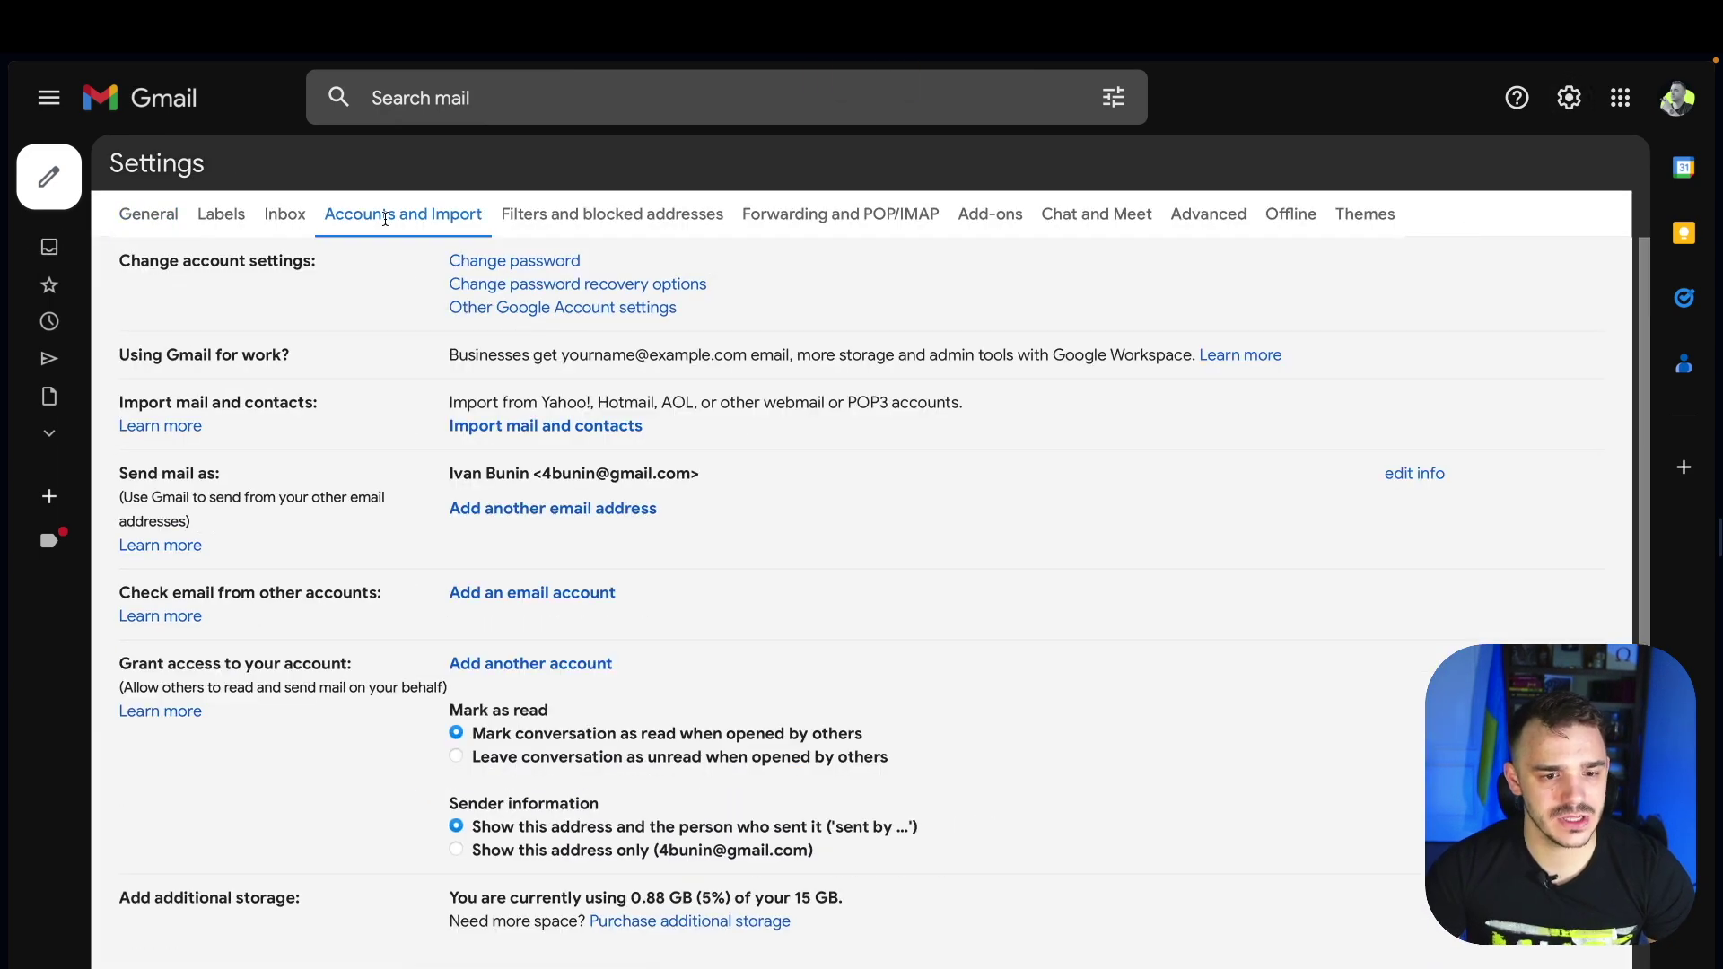
{"action": "left_click_drag", "start_coordinate": [118, 473], "coordinate": [228, 479]}
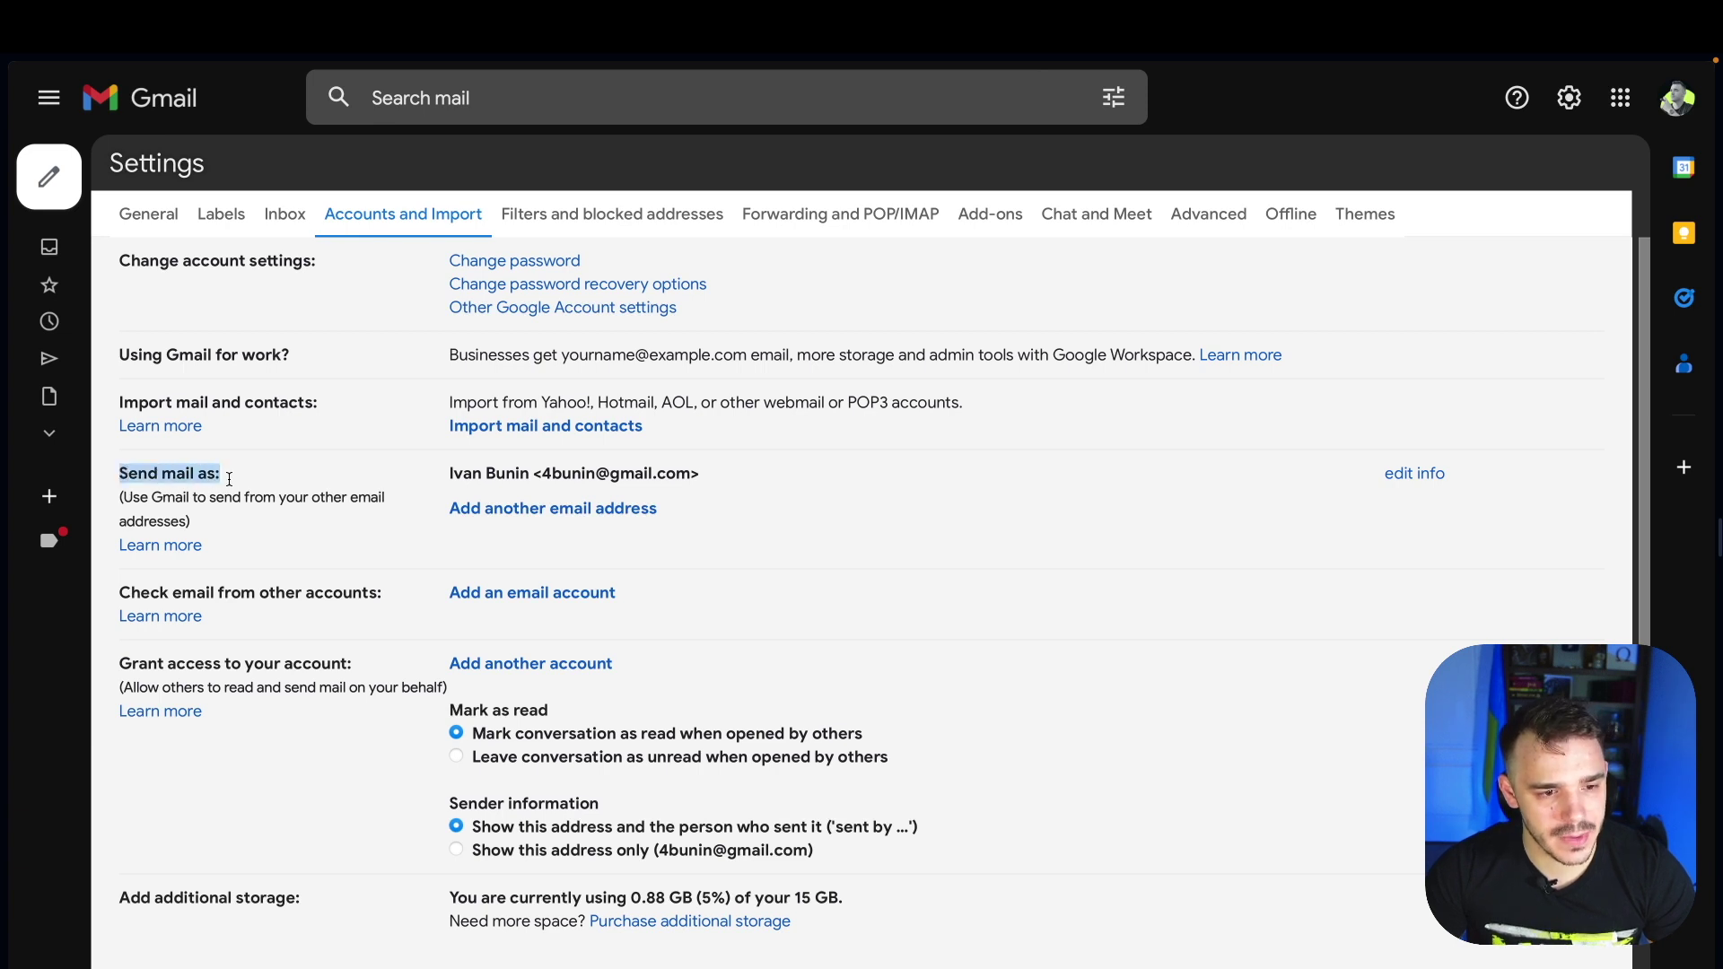
{"action": "left_click", "coordinate": [535, 515]}
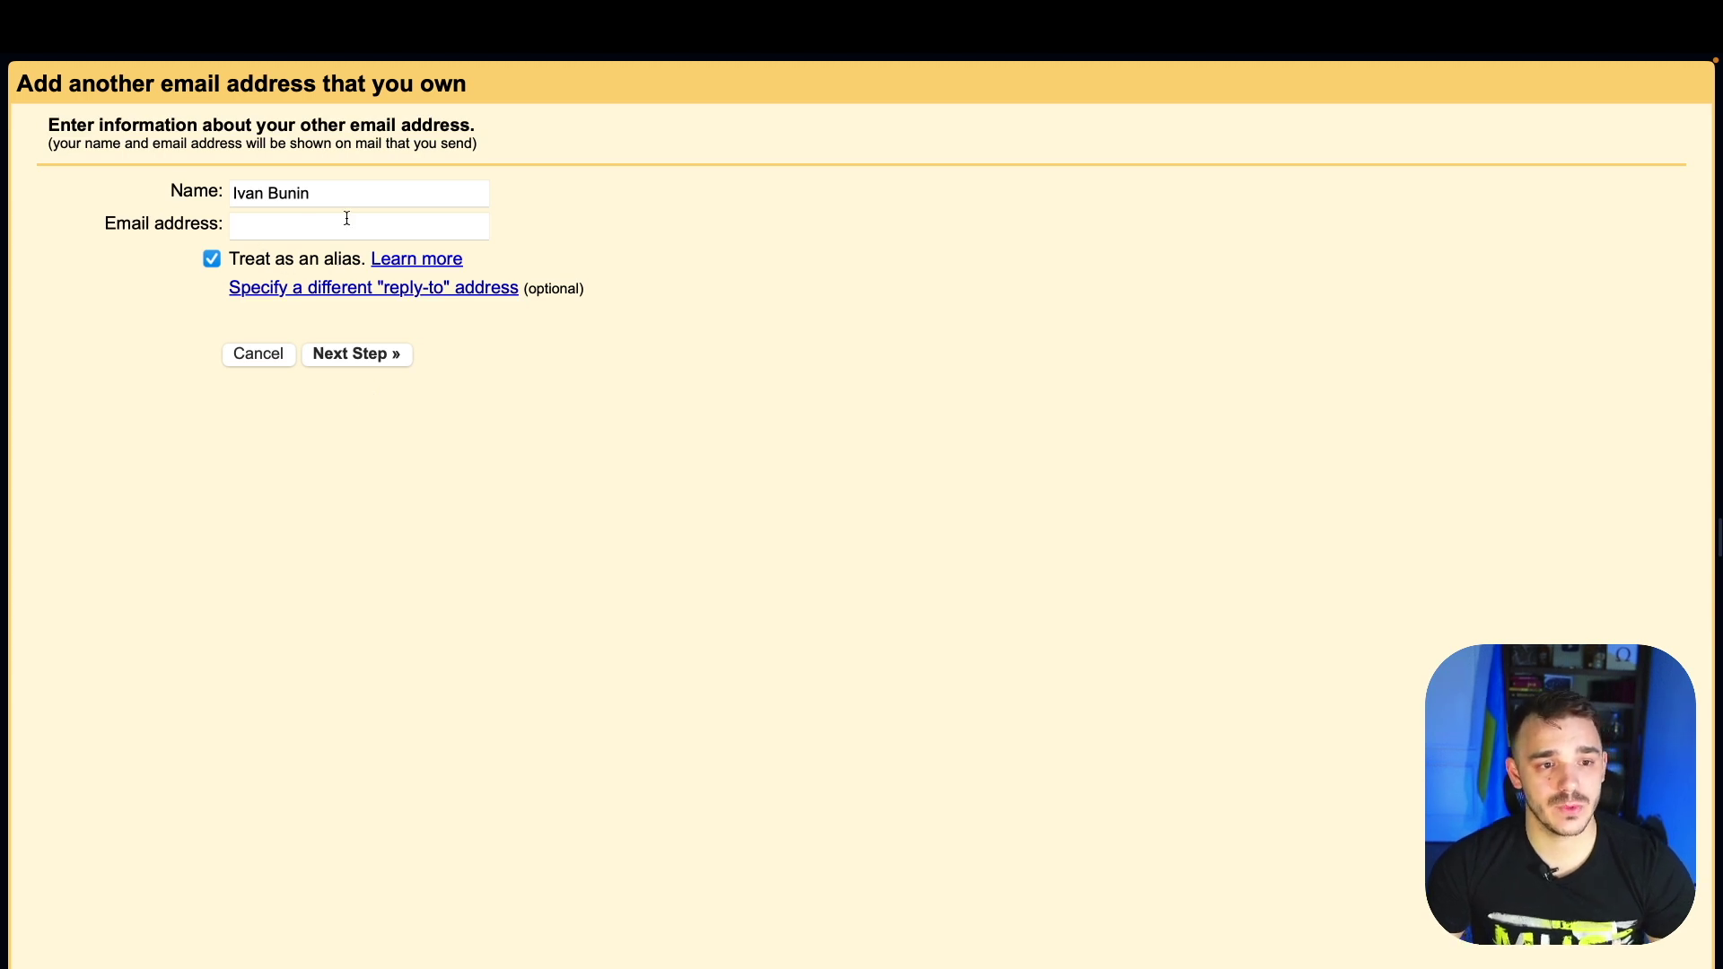
{"action": "left_click", "coordinate": [309, 233]}
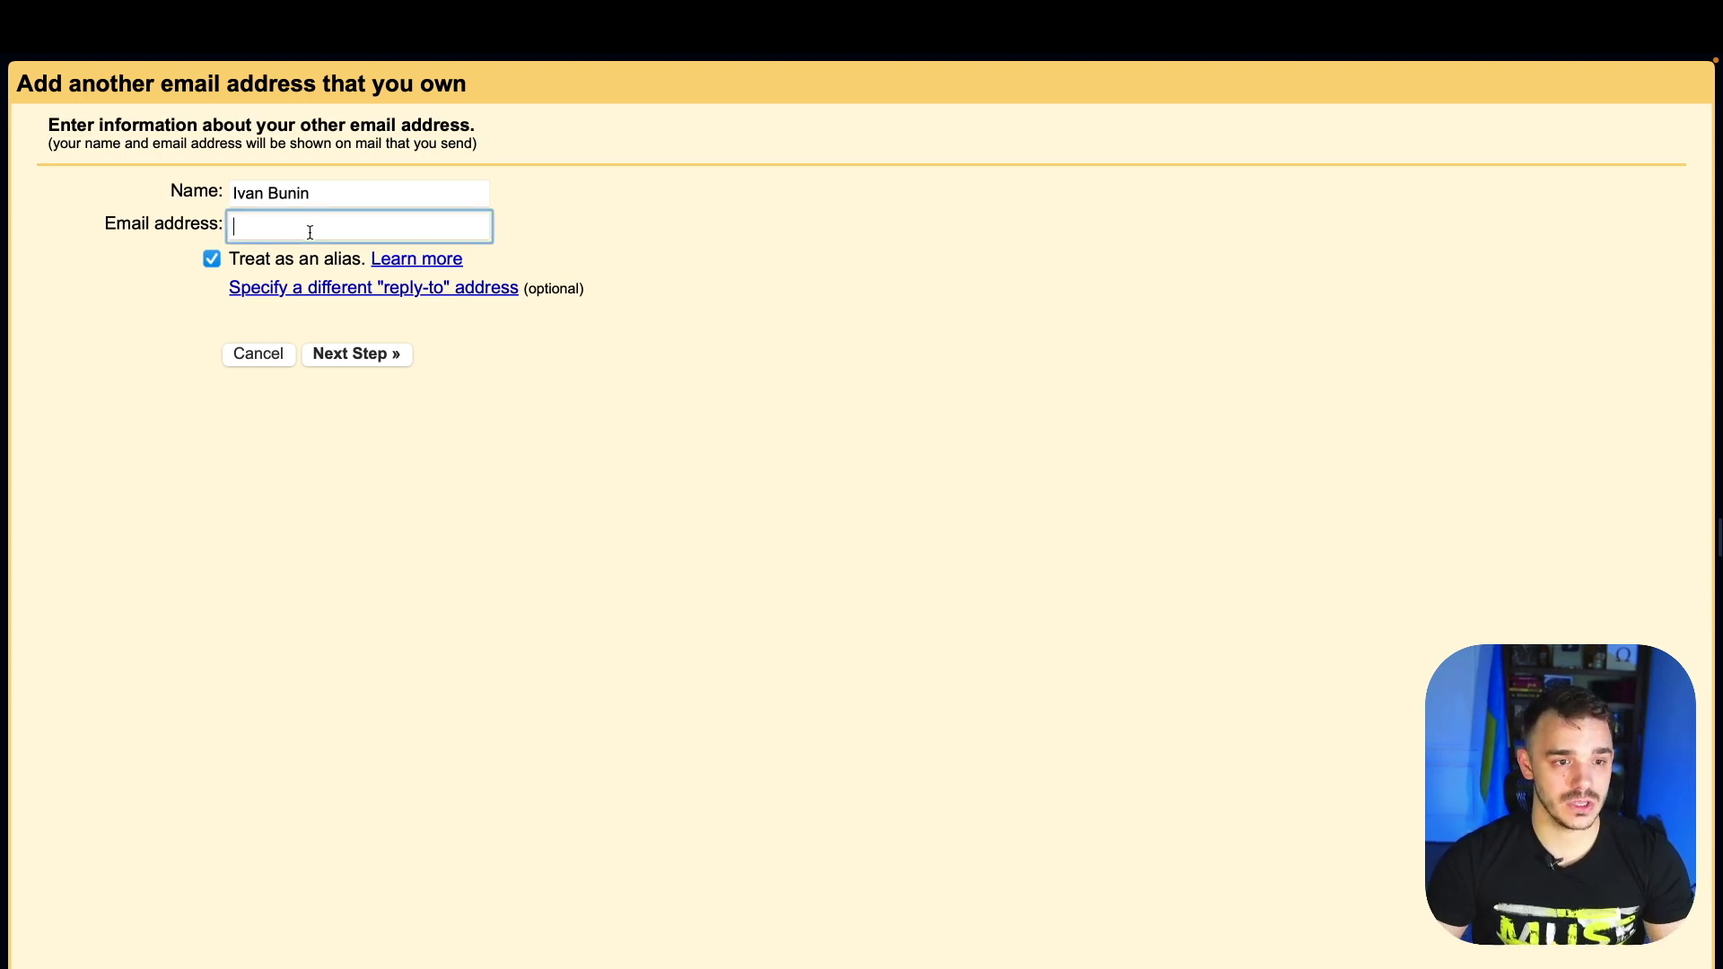
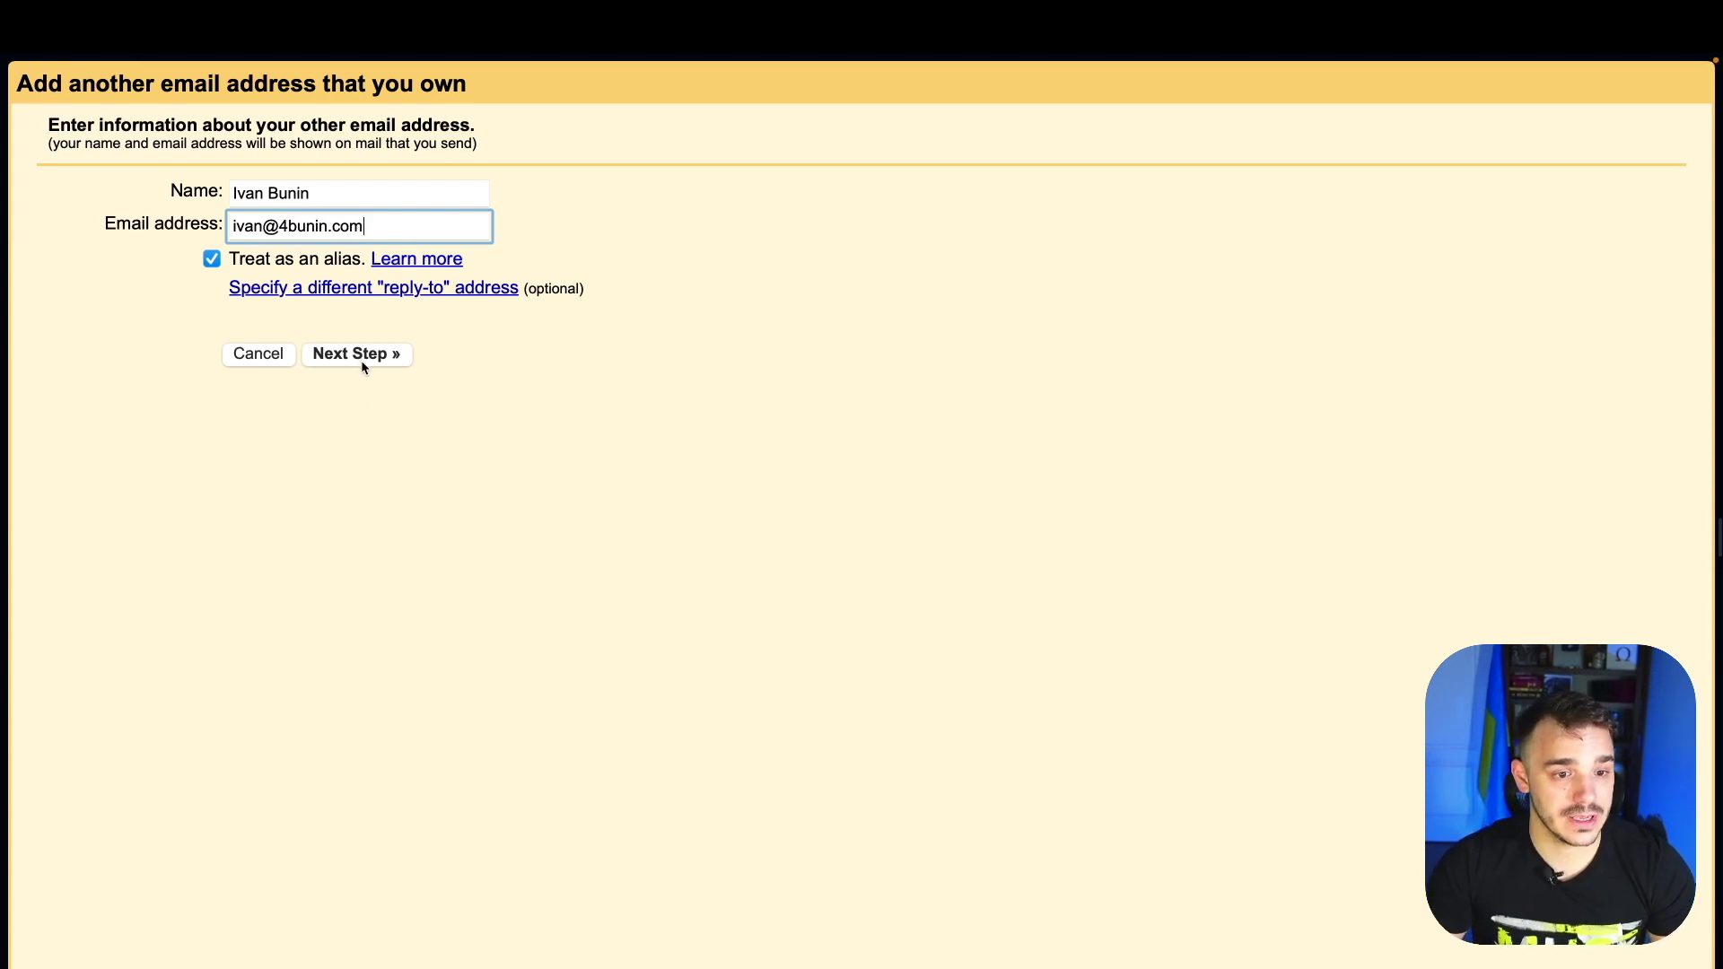
{"action": "left_click", "coordinate": [360, 359]}
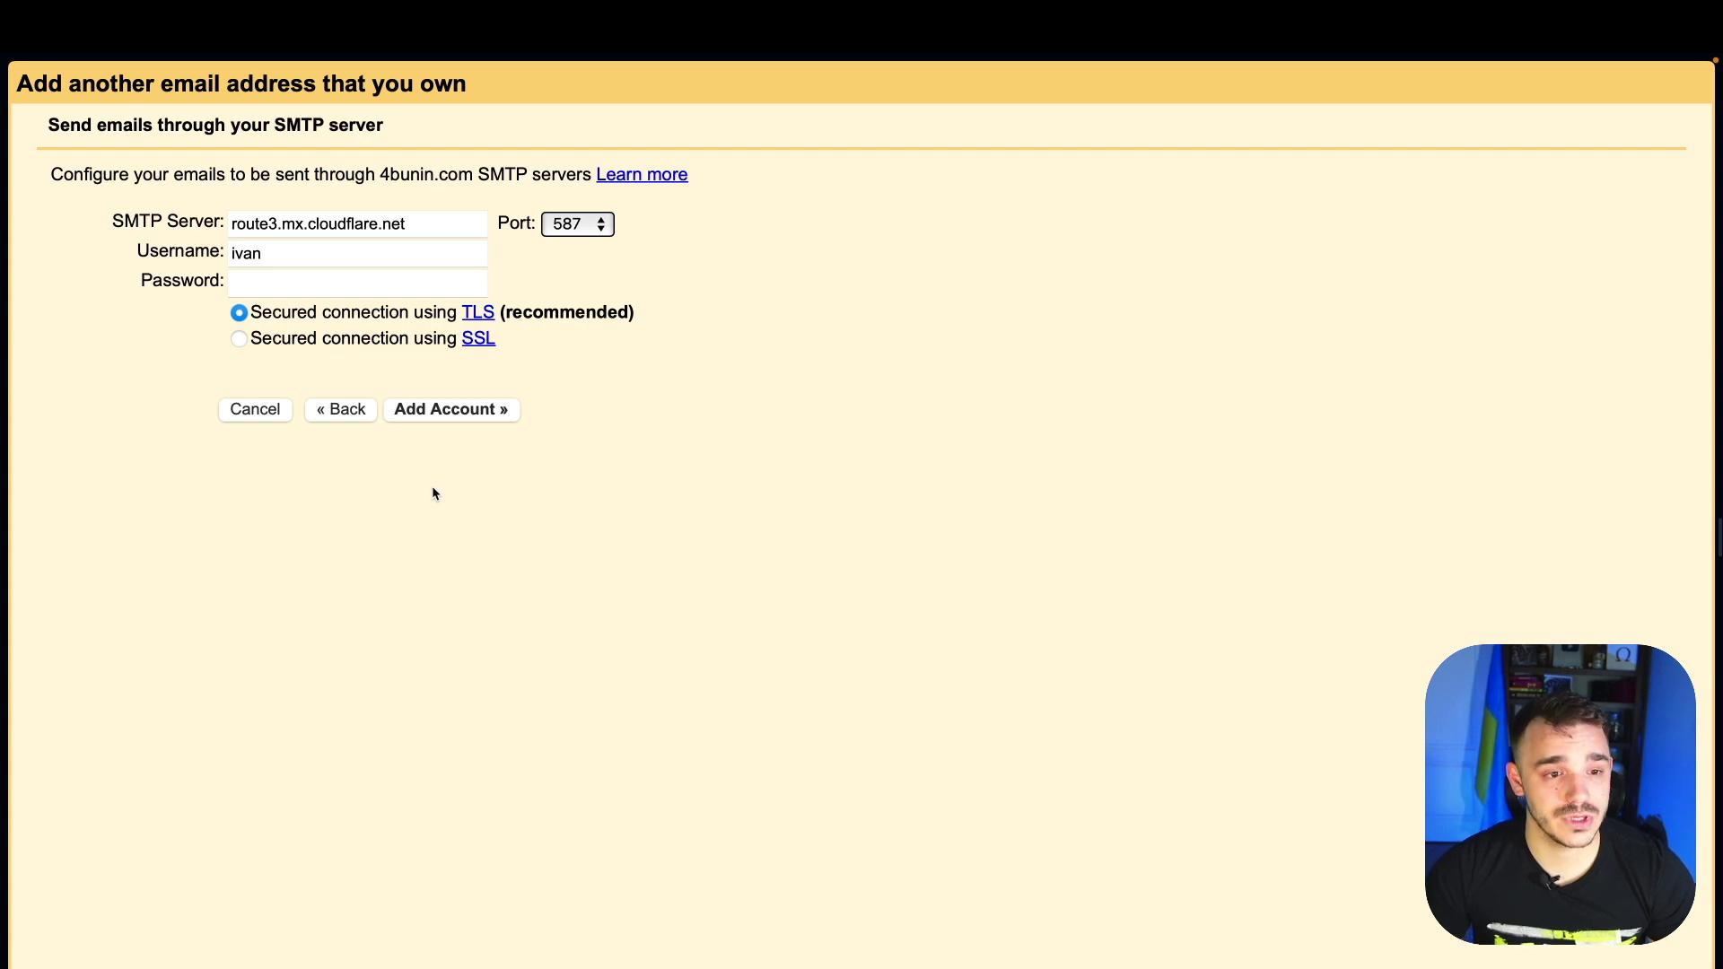
Set SMTP server smtp.gmail.com with the Gmail username and pasted app password, and add the account
{"action": "double_click", "coordinate": [344, 227]}
{"action": "triple_click", "coordinate": [345, 228]}
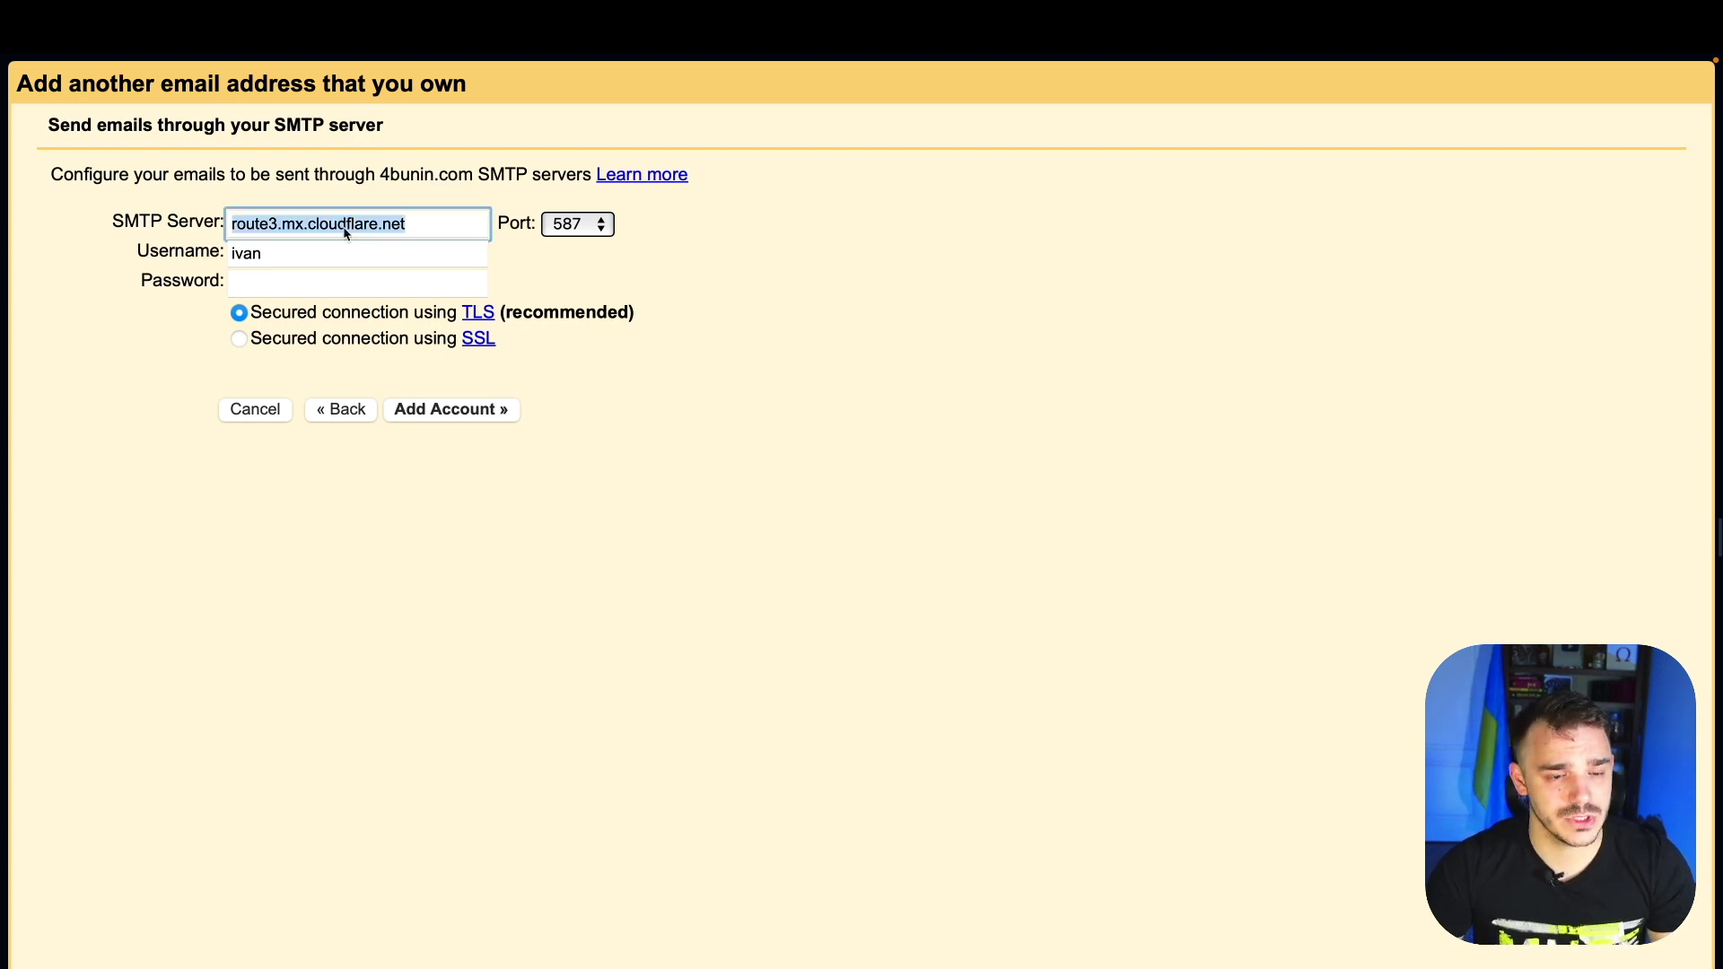
{"action": "type", "text": "smtp"}
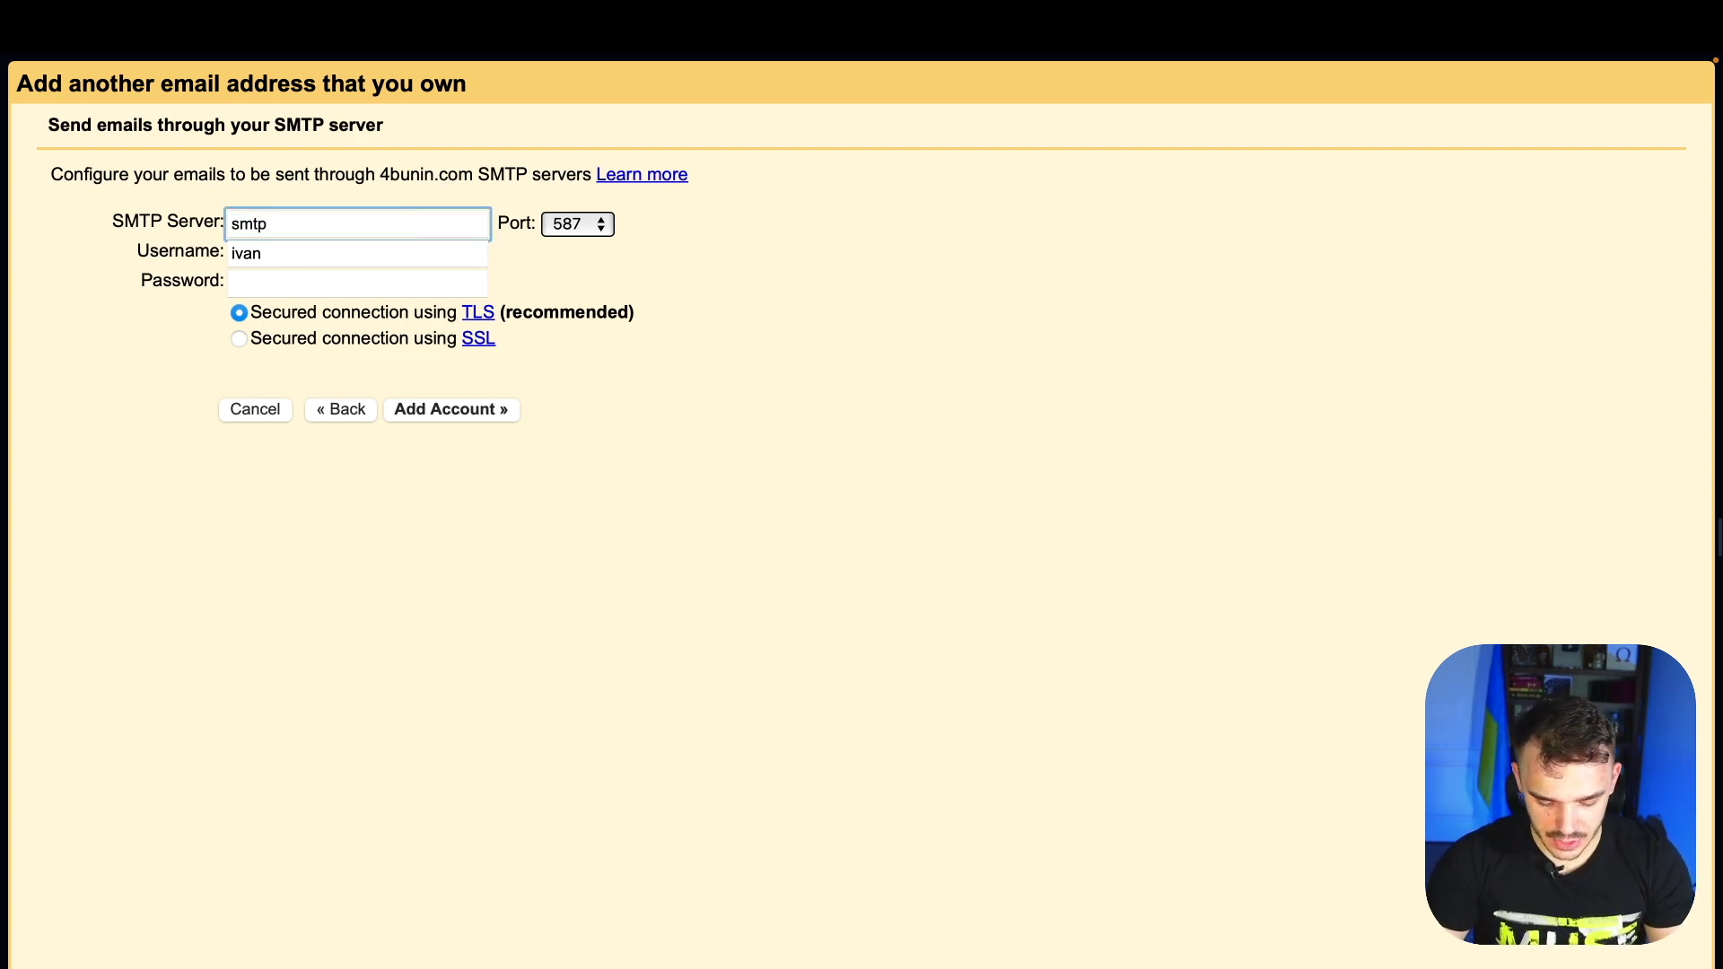
{"action": "type", "text": ".gmail.com"}
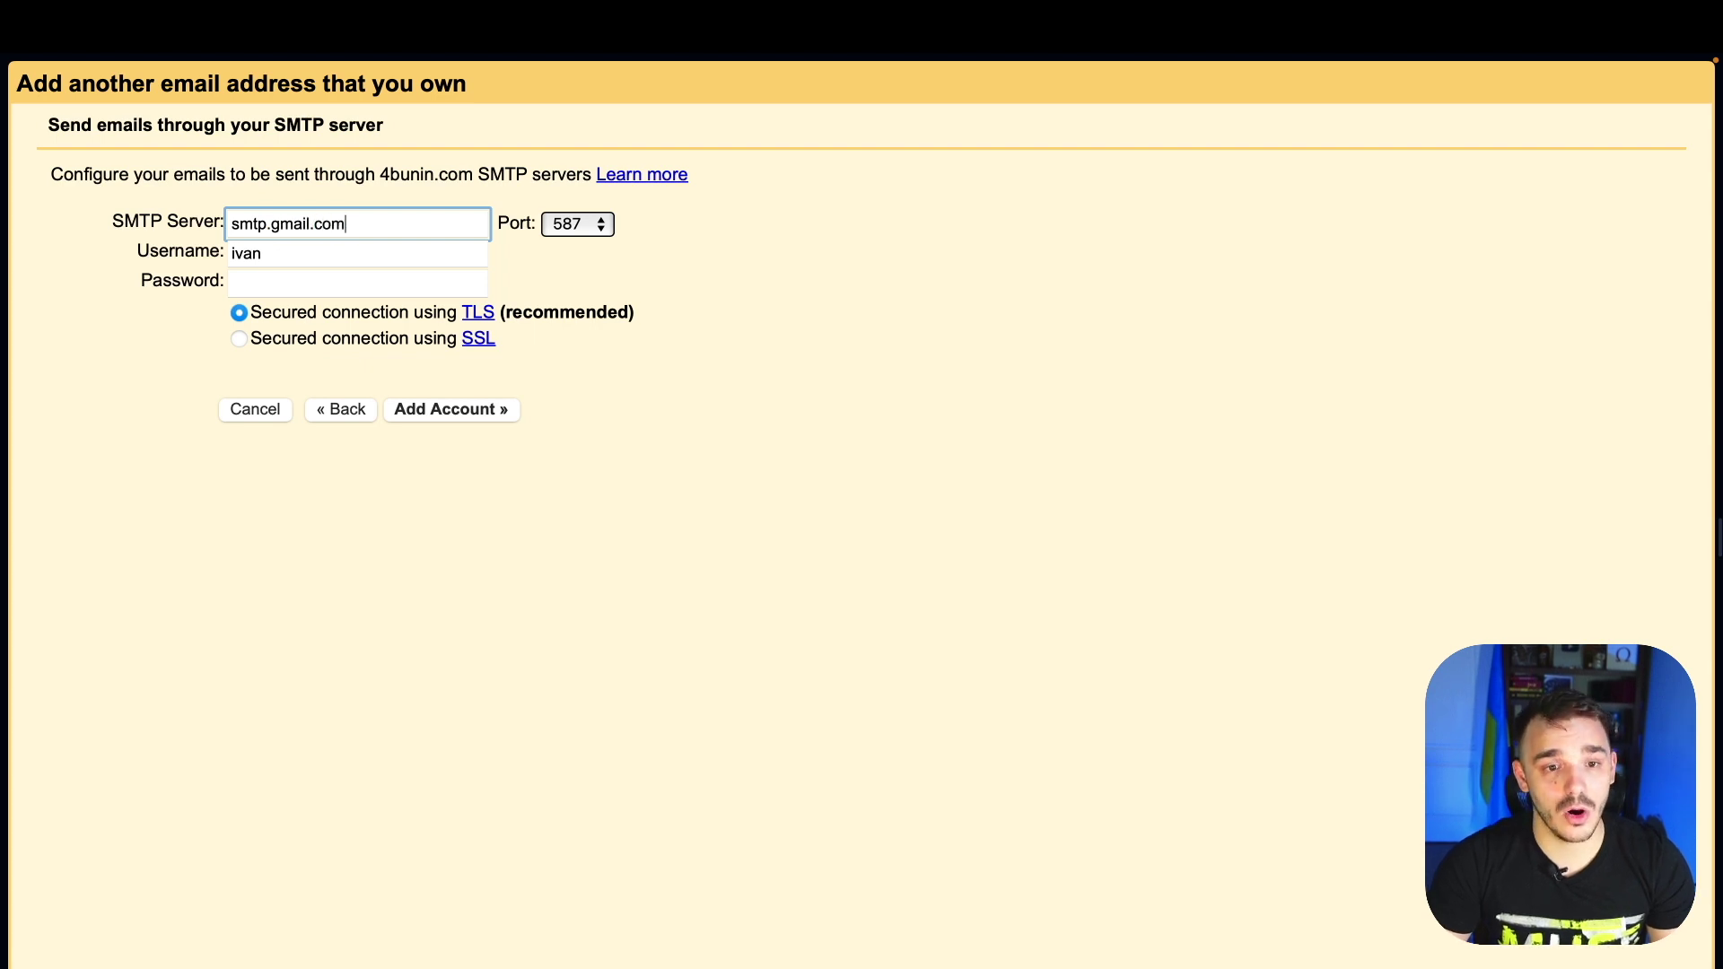
{"action": "left_click", "coordinate": [607, 254]}
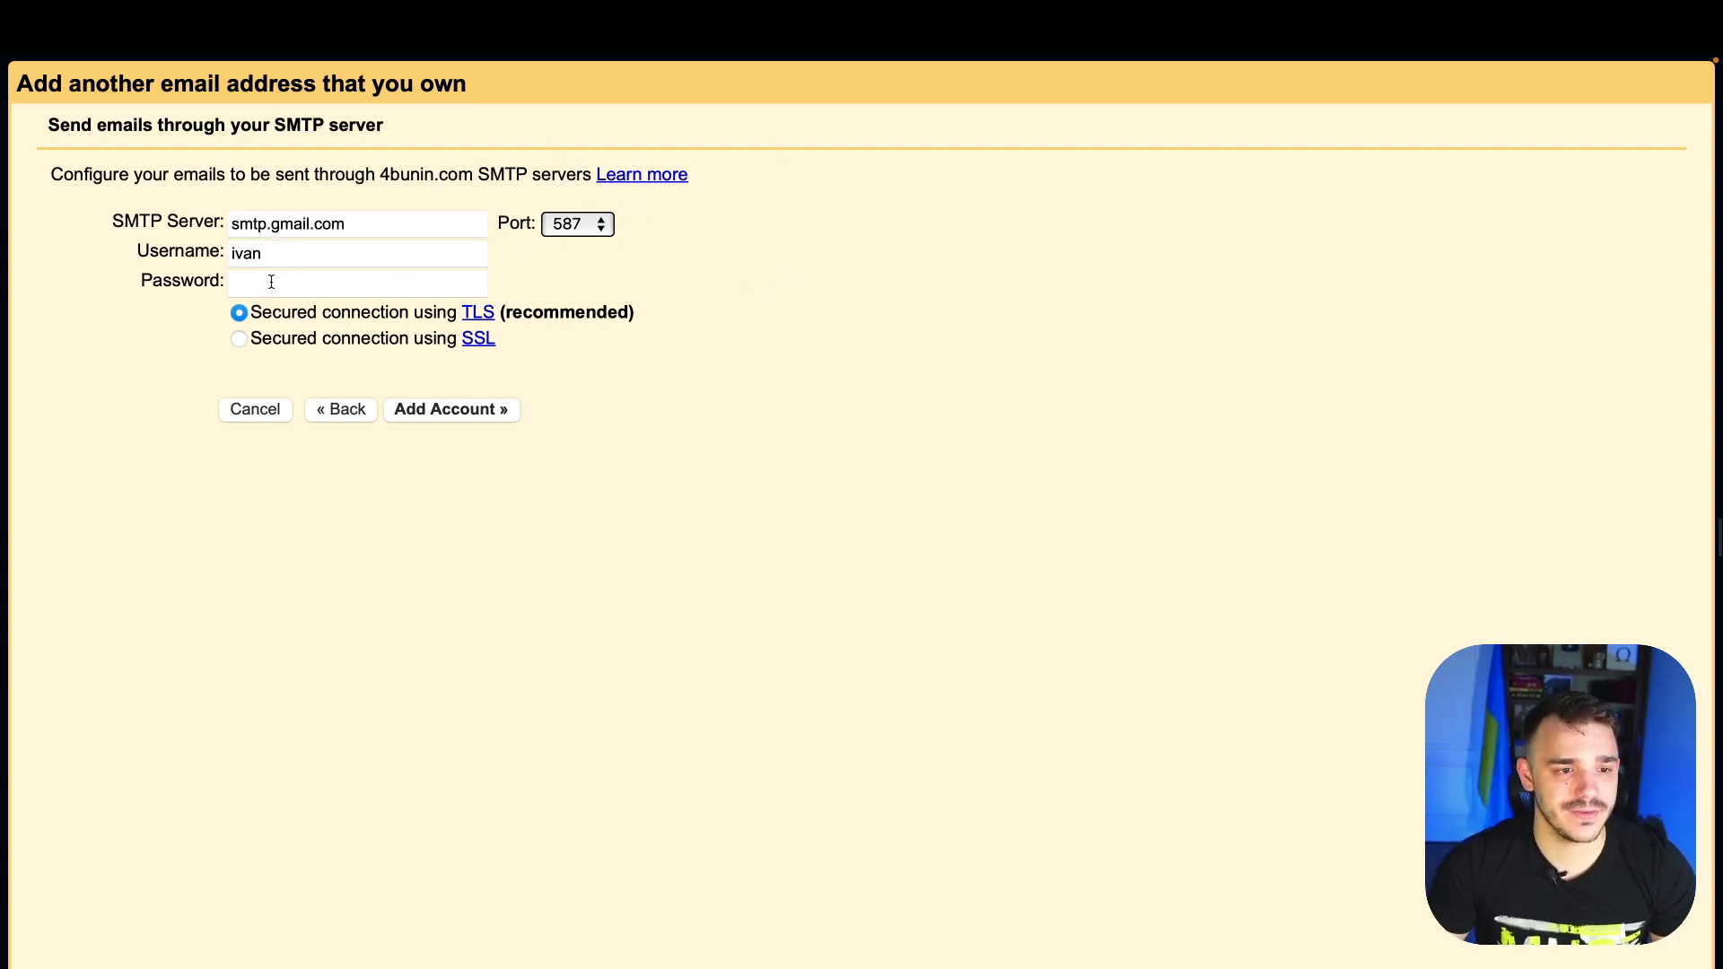
{"action": "left_click", "coordinate": [281, 254]}
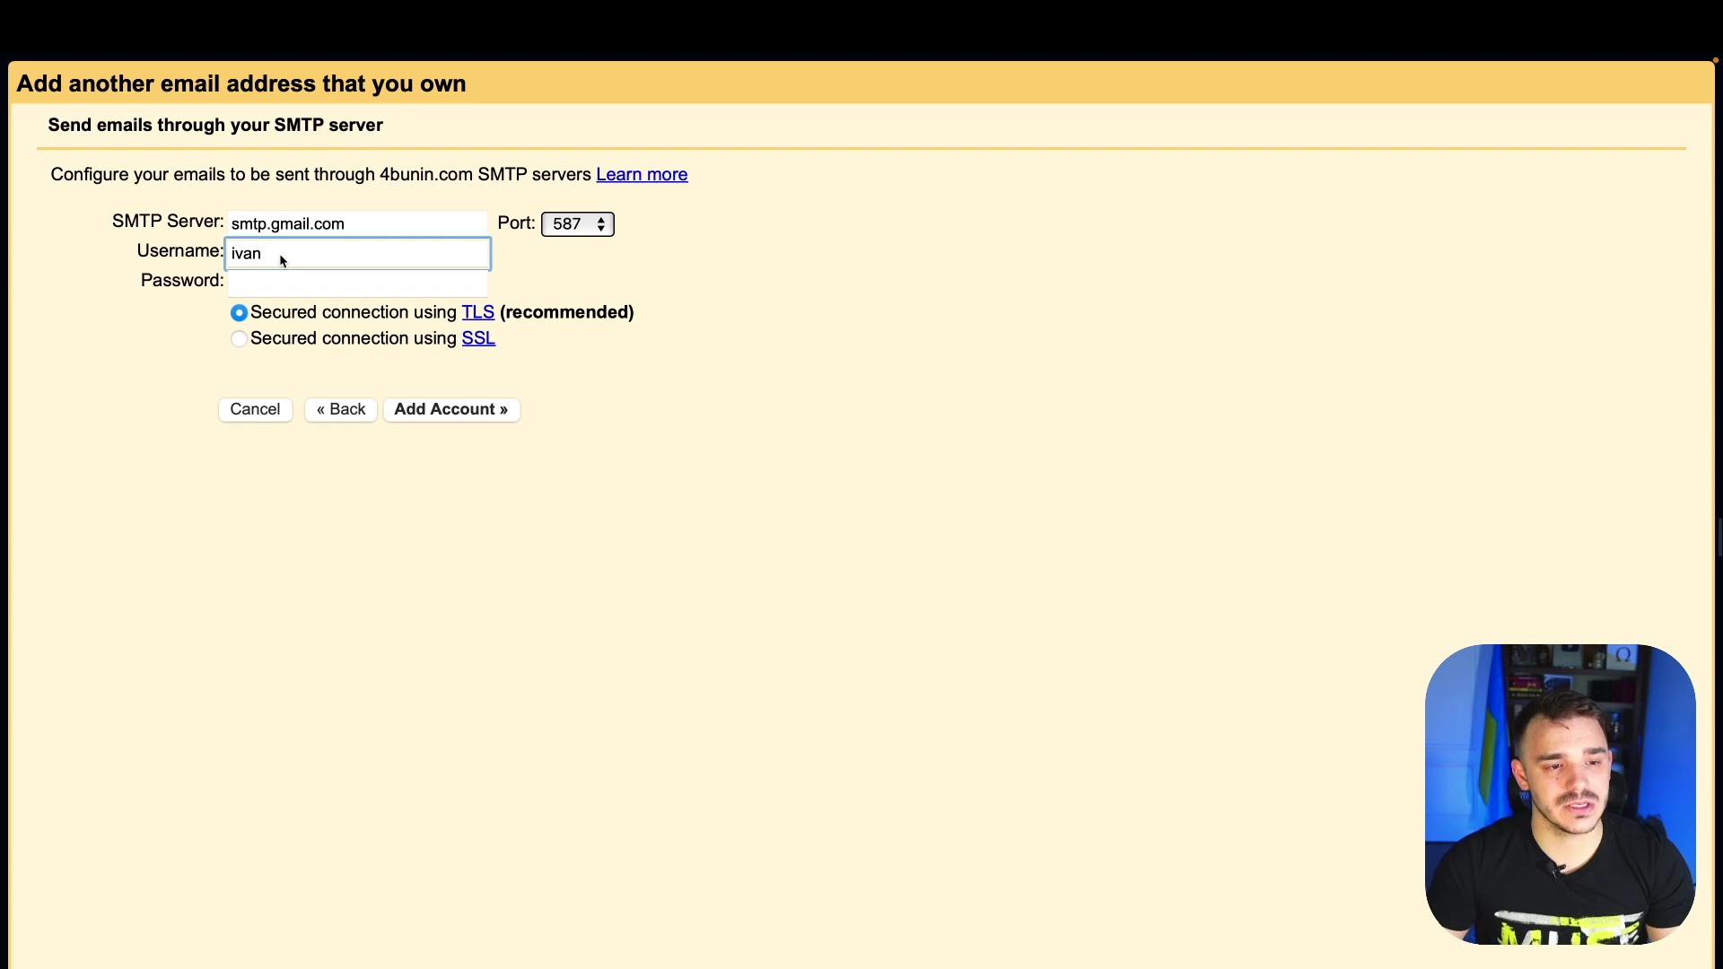
{"action": "double_click", "coordinate": [281, 255]}
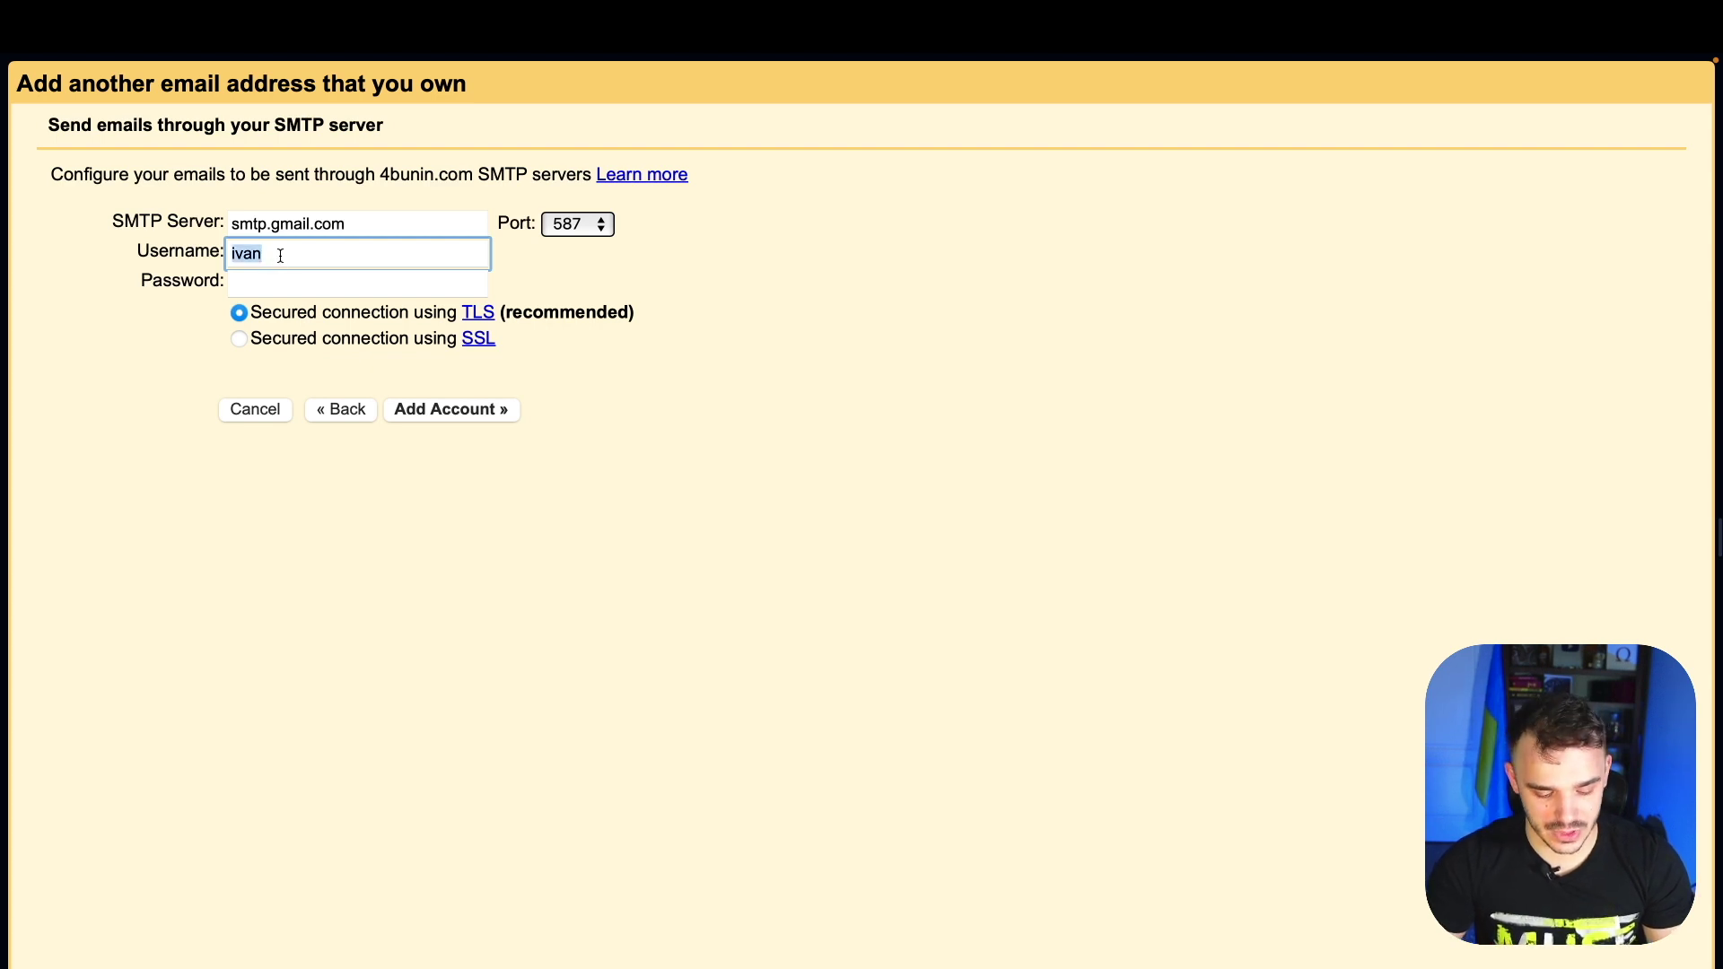
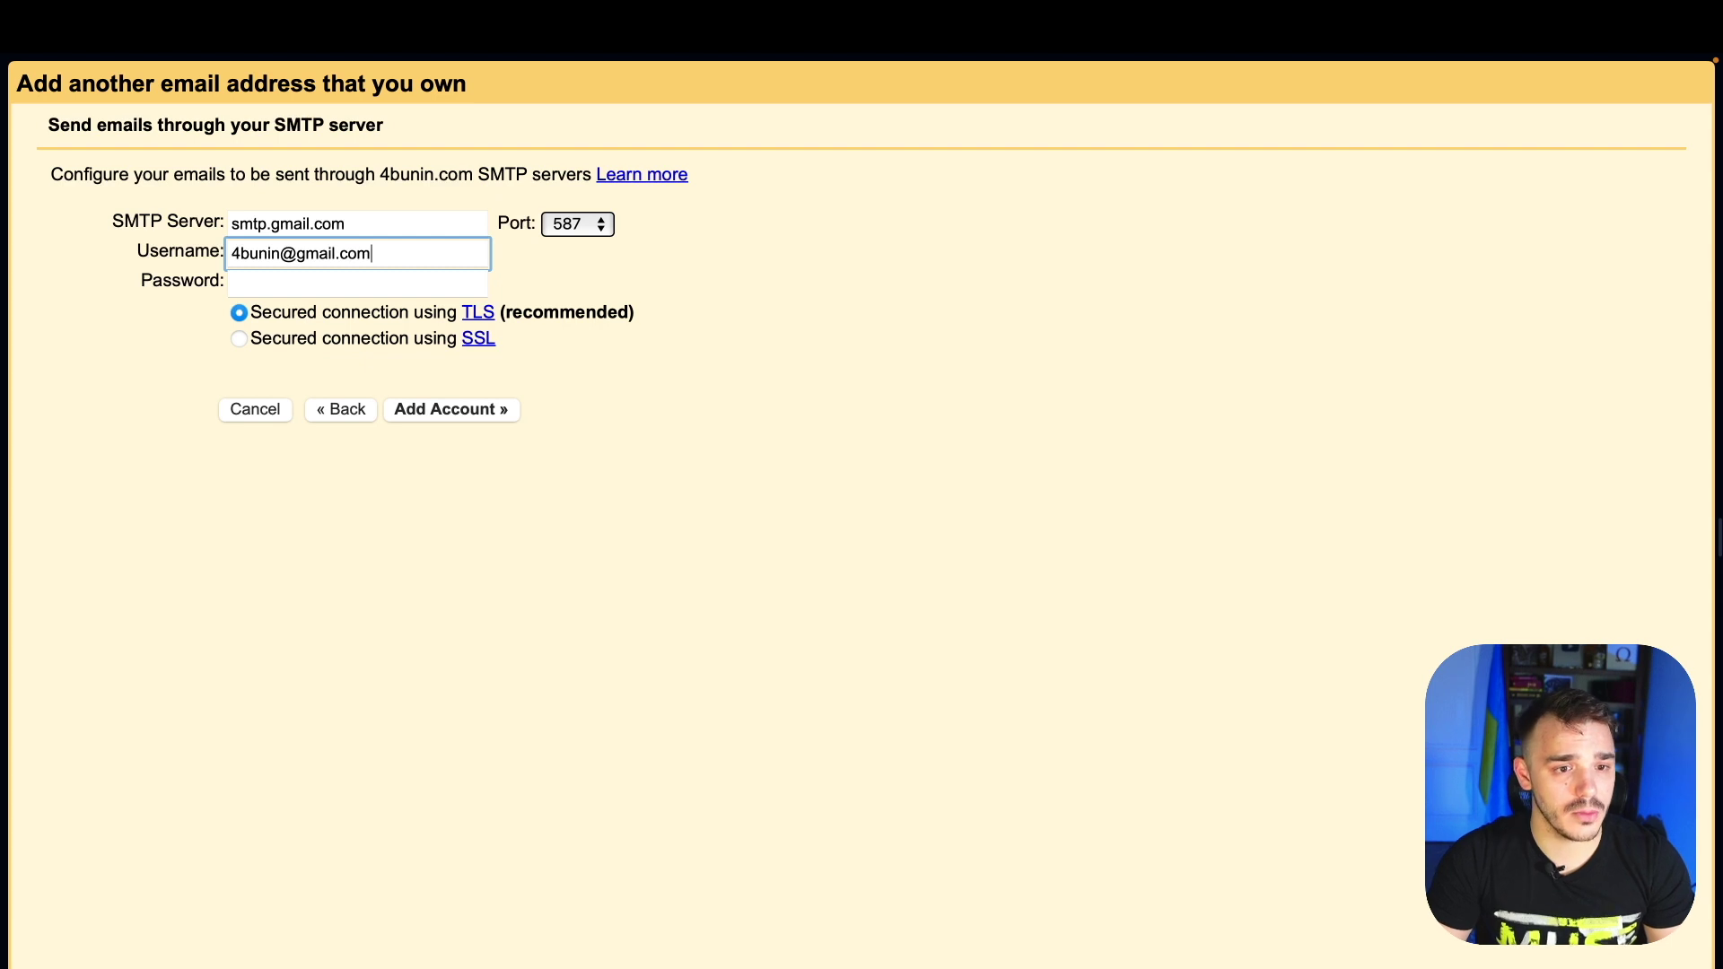
{"action": "left_click", "coordinate": [233, 284]}
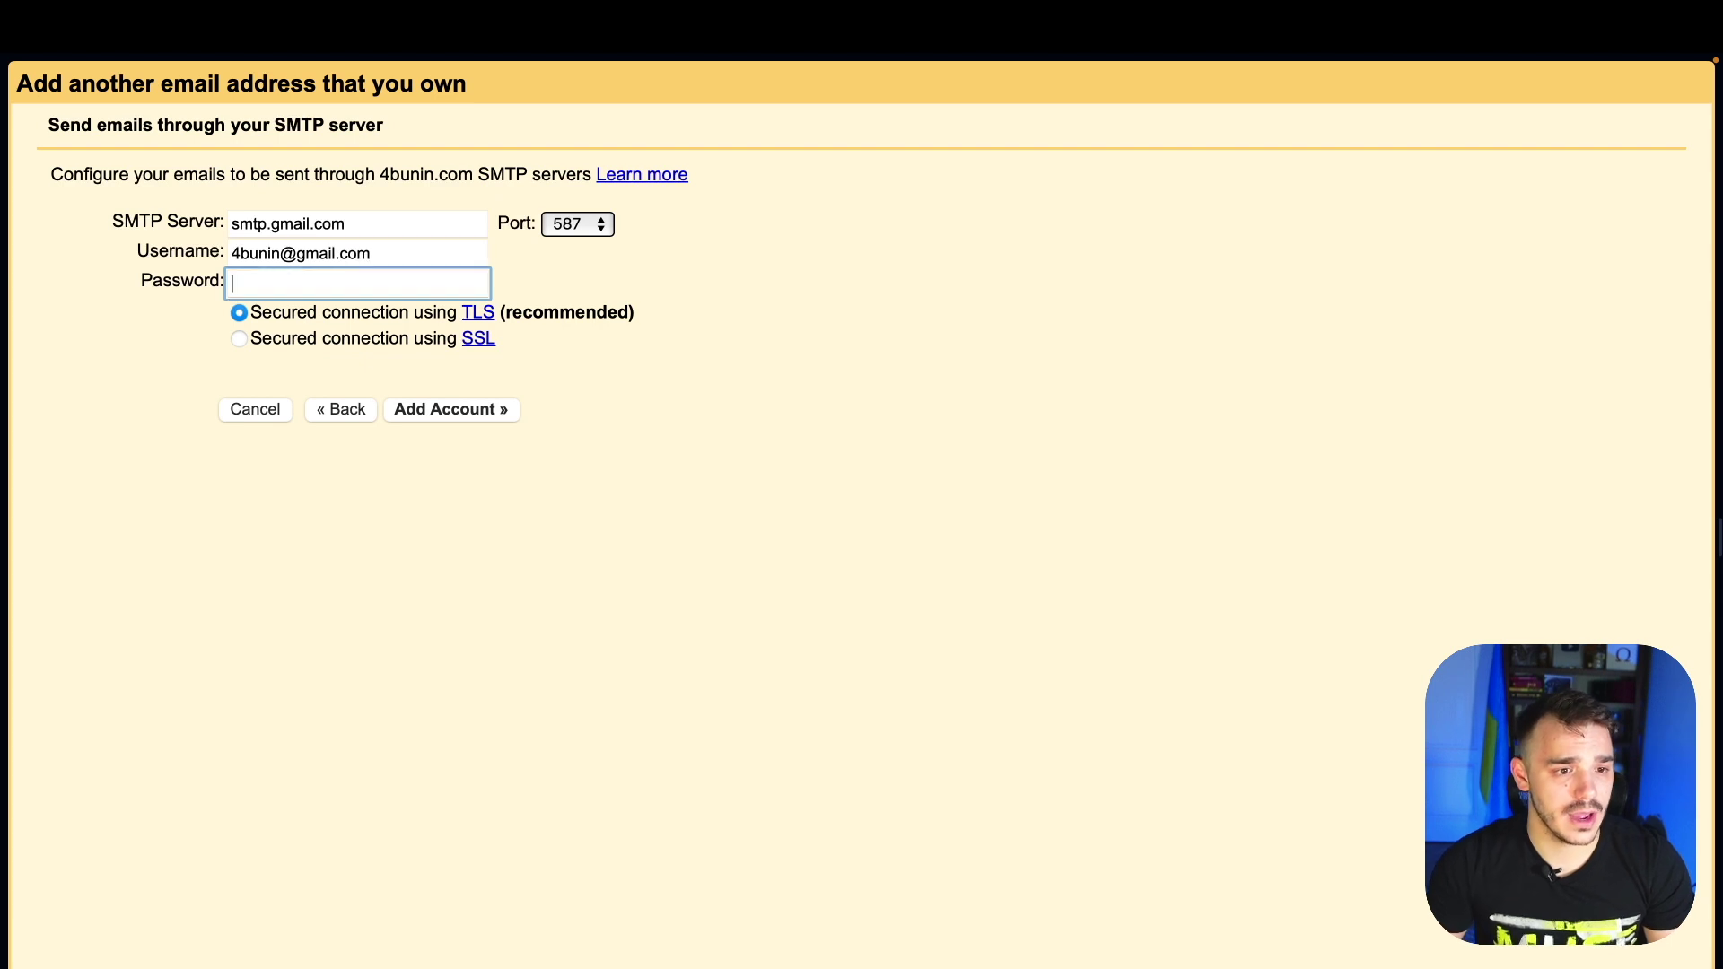
{"action": "key", "text": "super+v"}
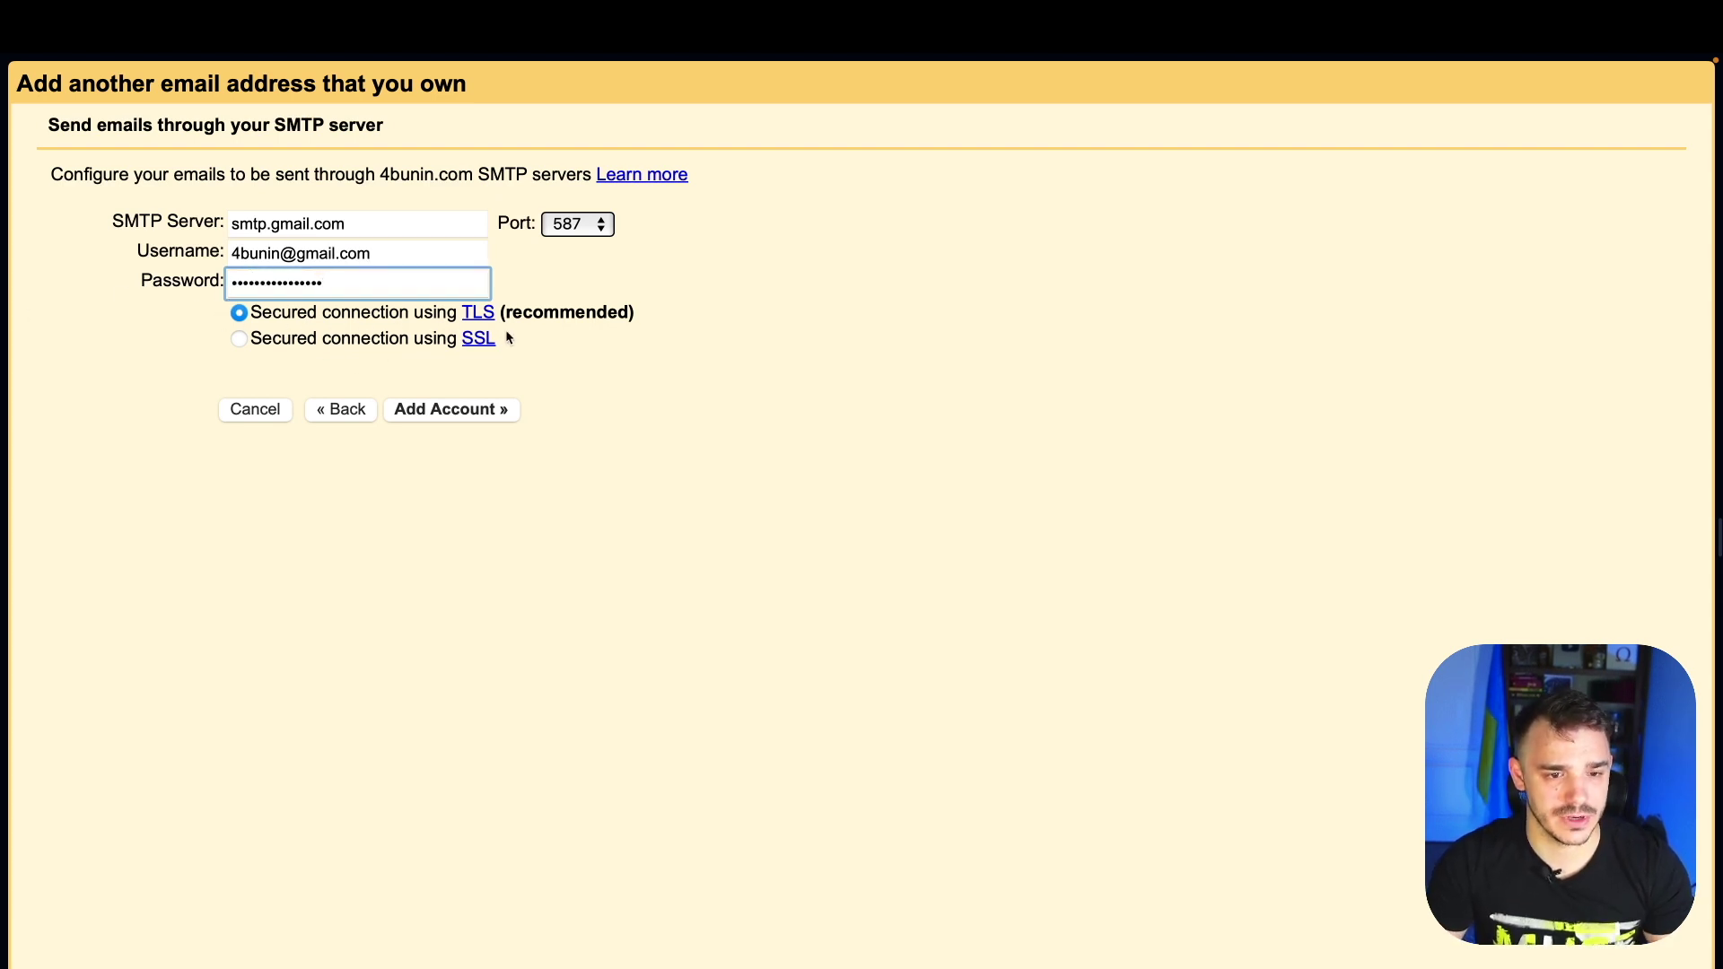
{"action": "left_click", "coordinate": [456, 413]}
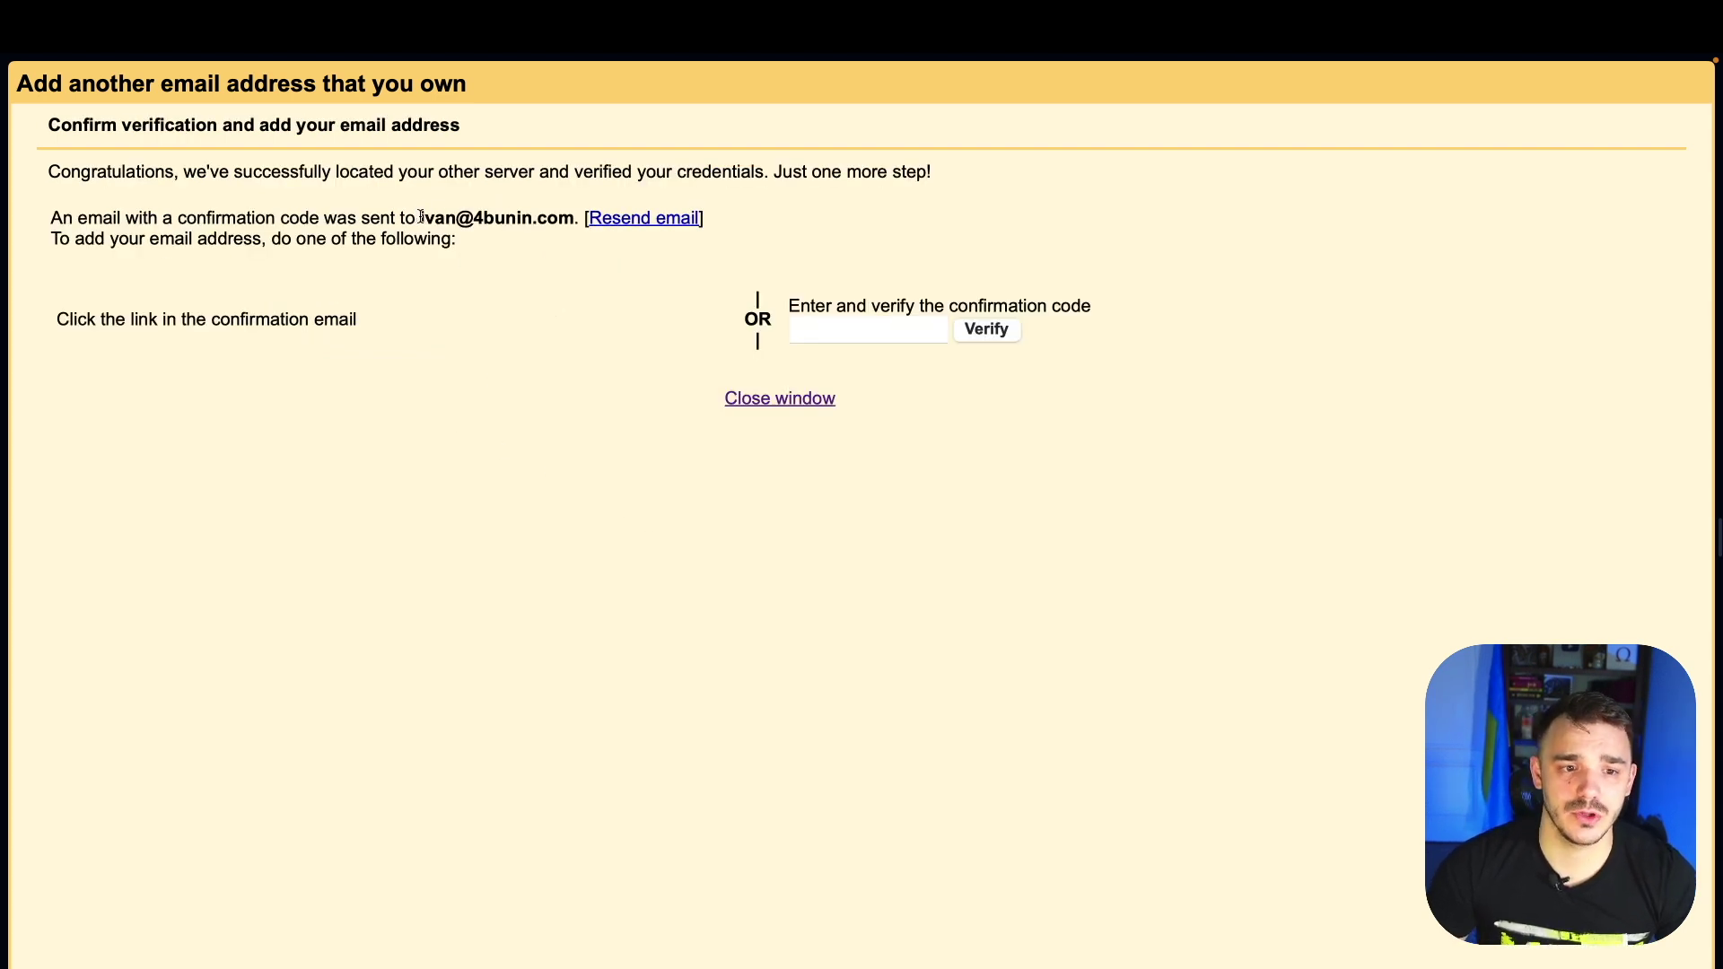
{"action": "left_click_drag", "start_coordinate": [416, 218], "coordinate": [568, 220]}
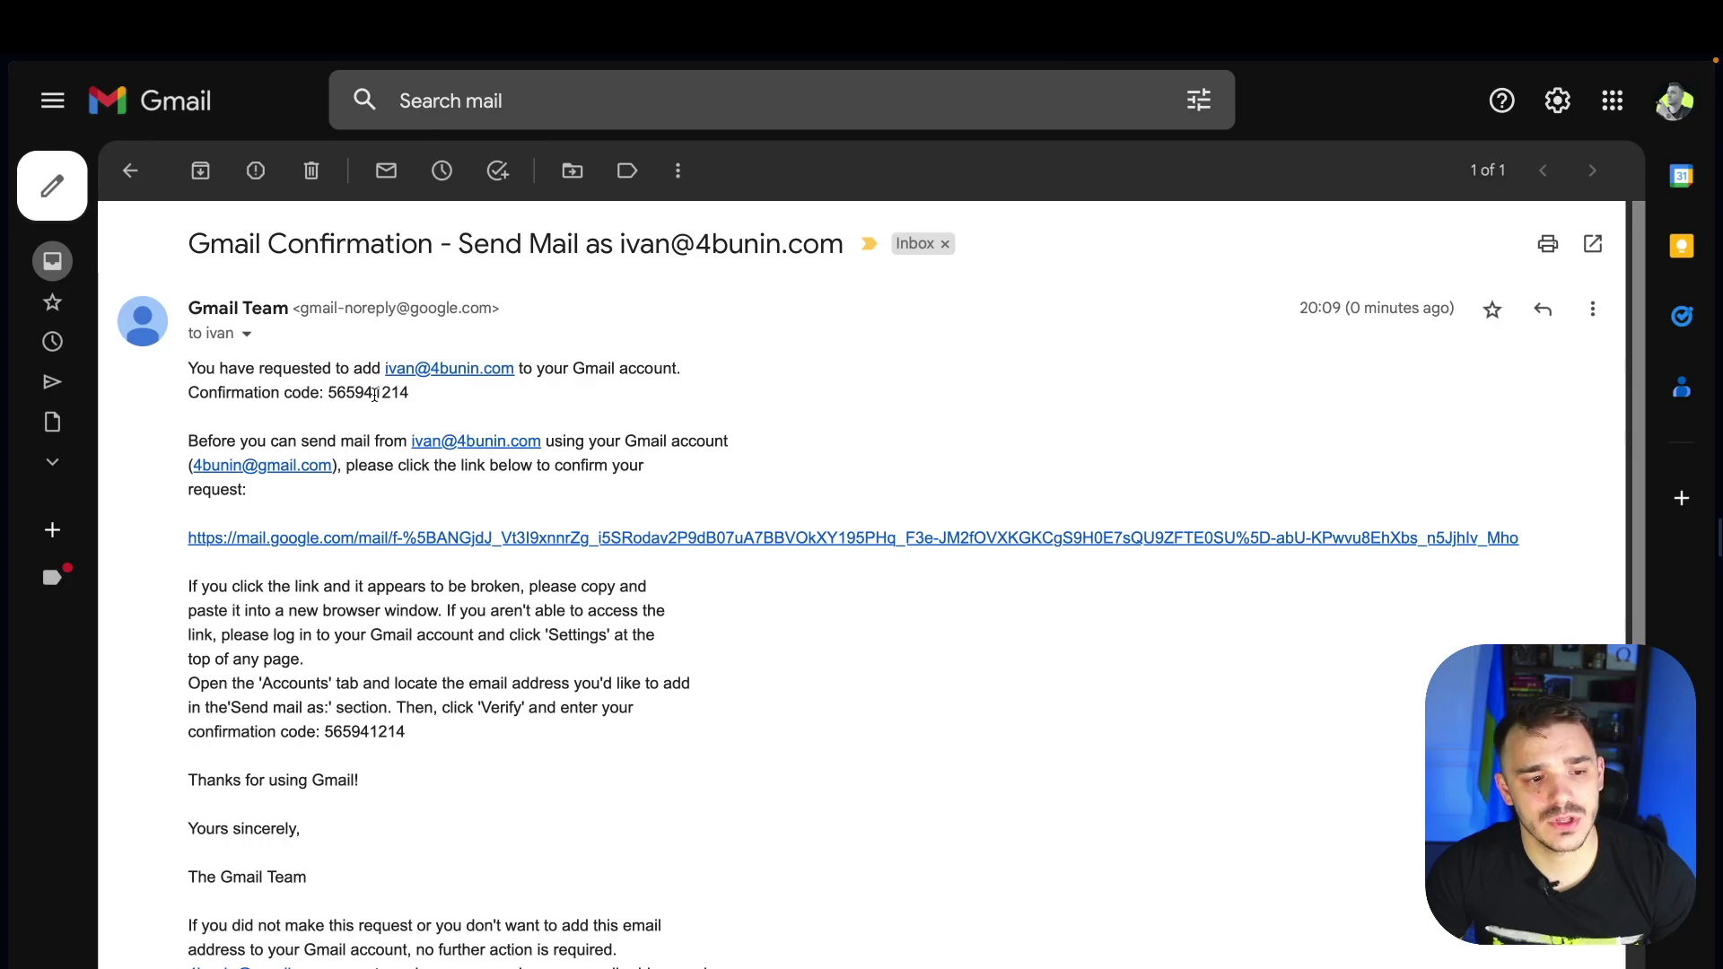
Enter the emailed confirmation code and verify the 4bunin.com alias
{"action": "double_click", "coordinate": [376, 395]}
{"action": "left_click", "coordinate": [820, 339]}
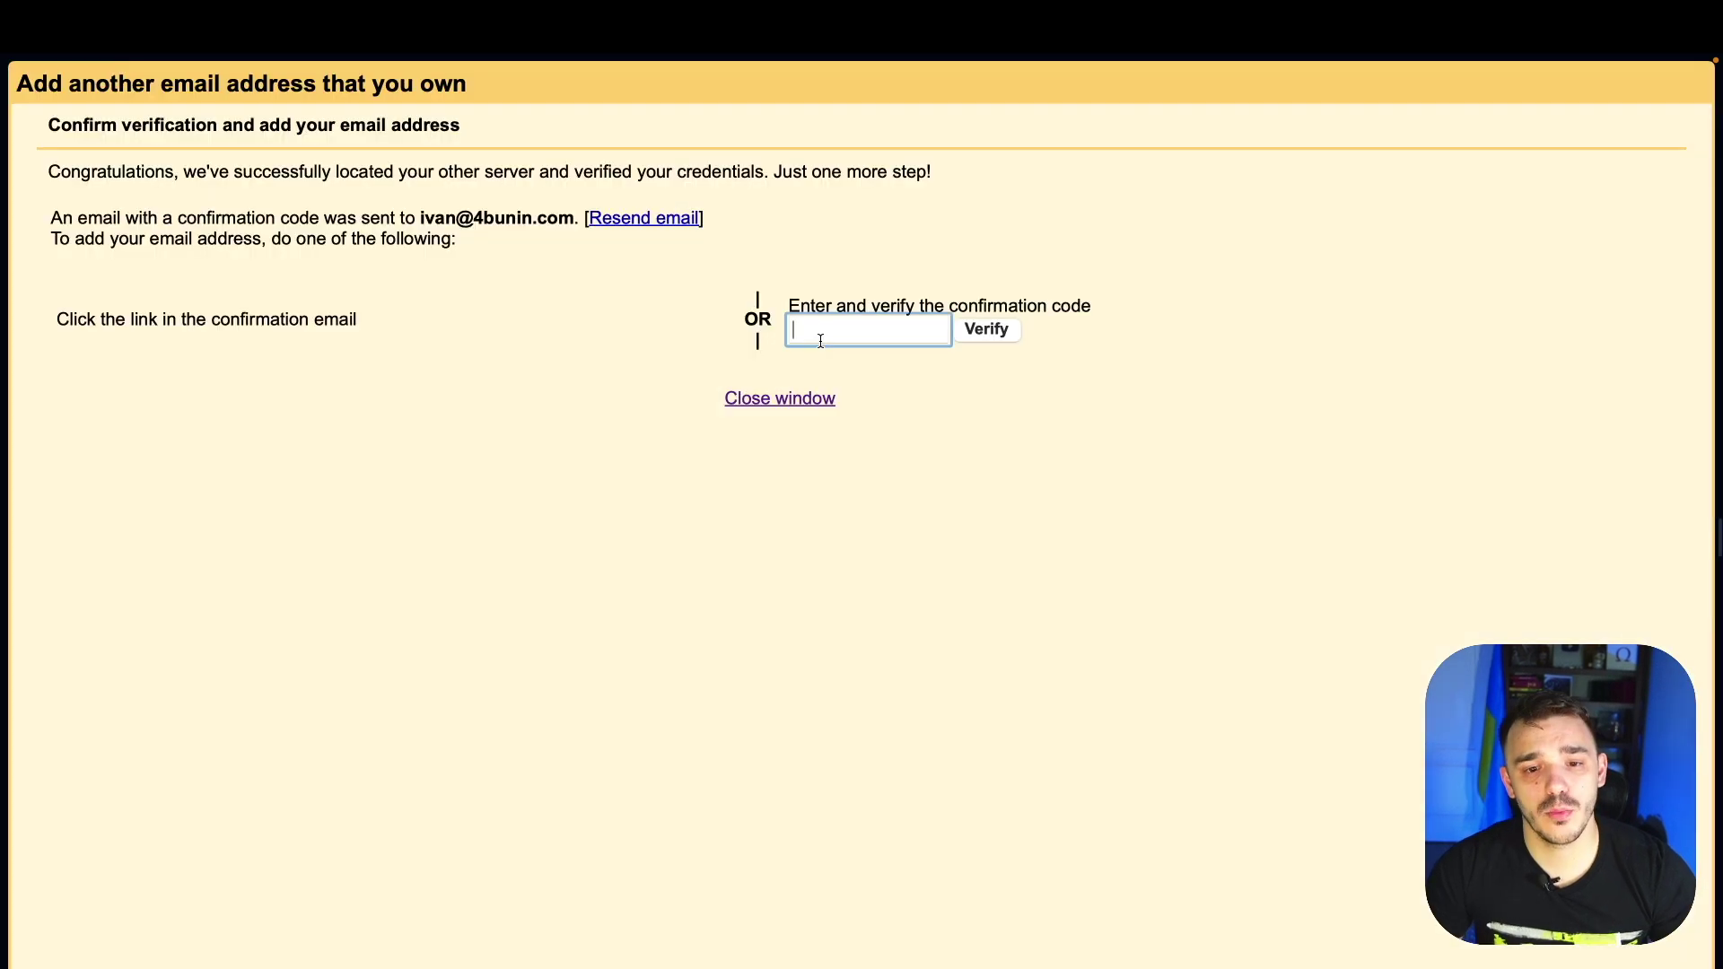
{"action": "left_click", "coordinate": [987, 330]}
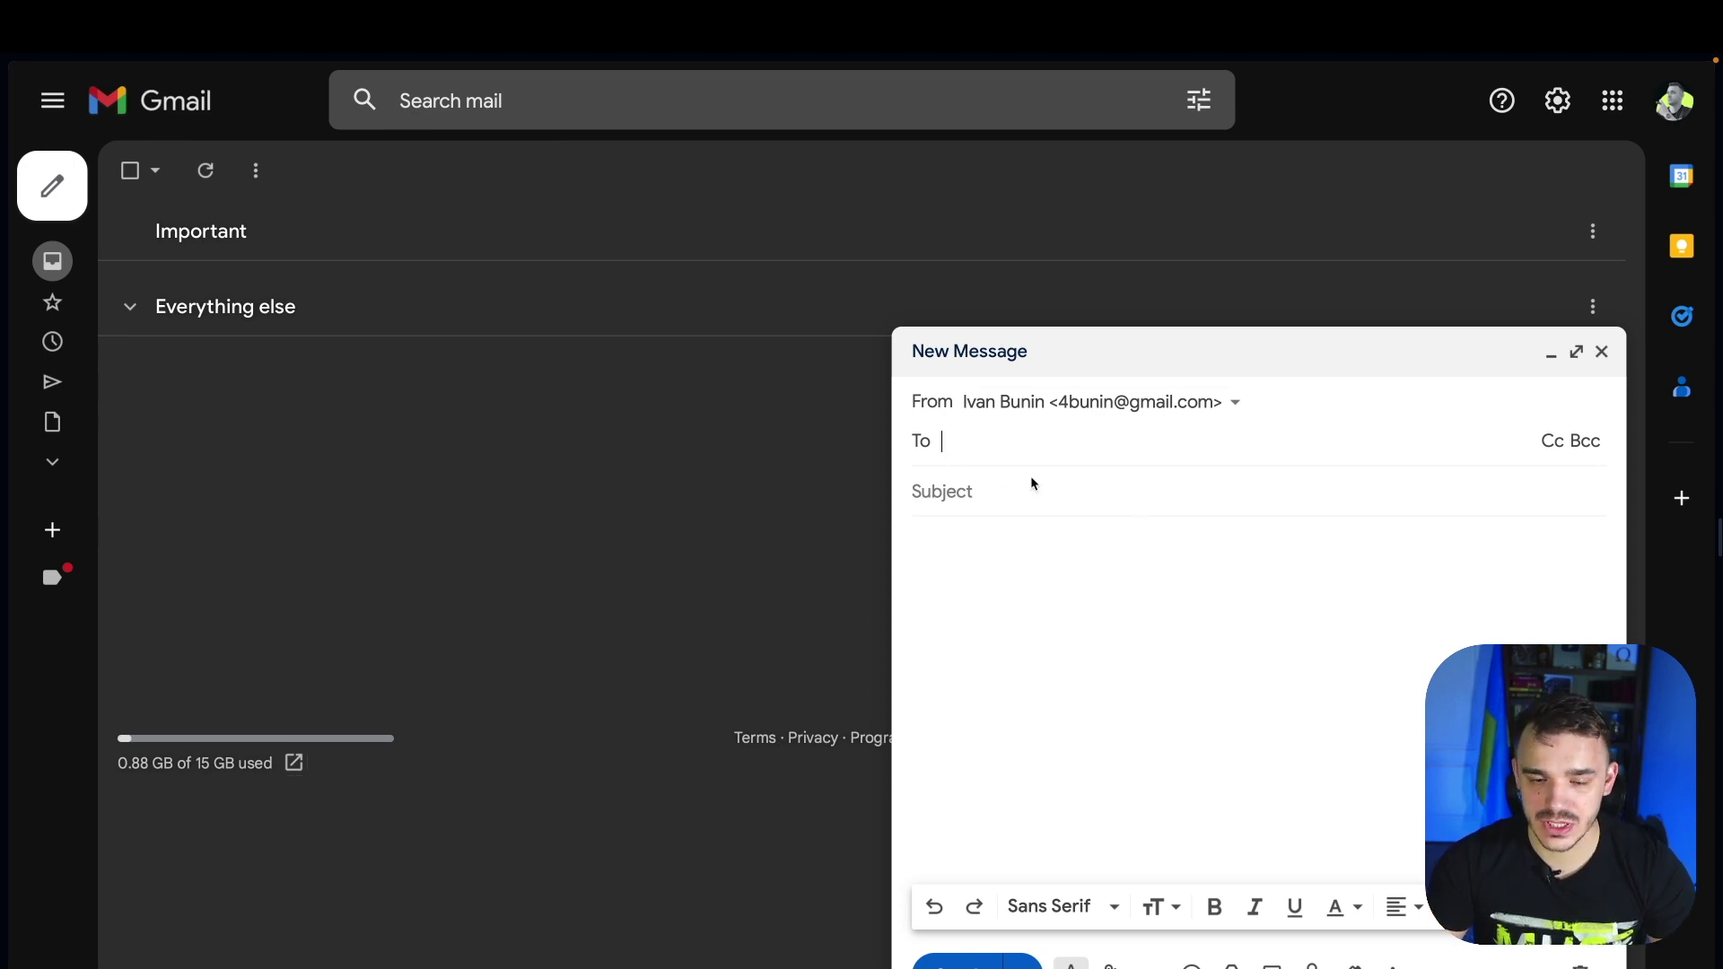
Choose the custom 4bunin.com alias as the new message's From address
{"action": "left_click", "coordinate": [1138, 410]}
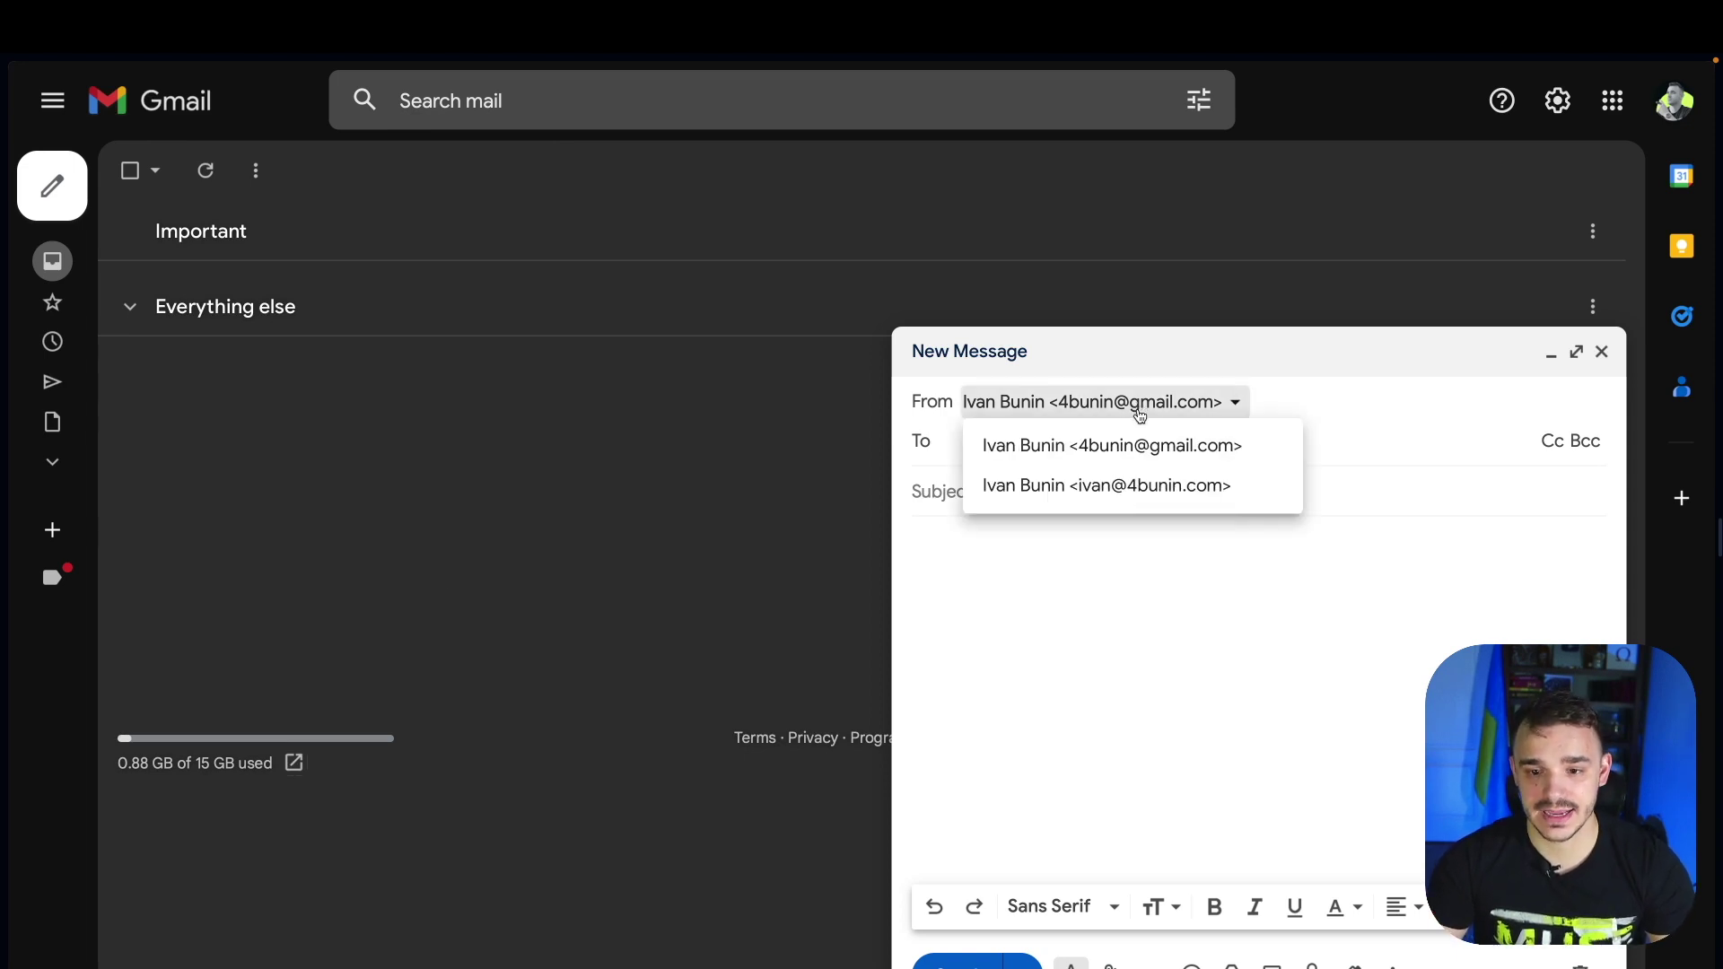
{"action": "left_click", "coordinate": [1149, 501]}
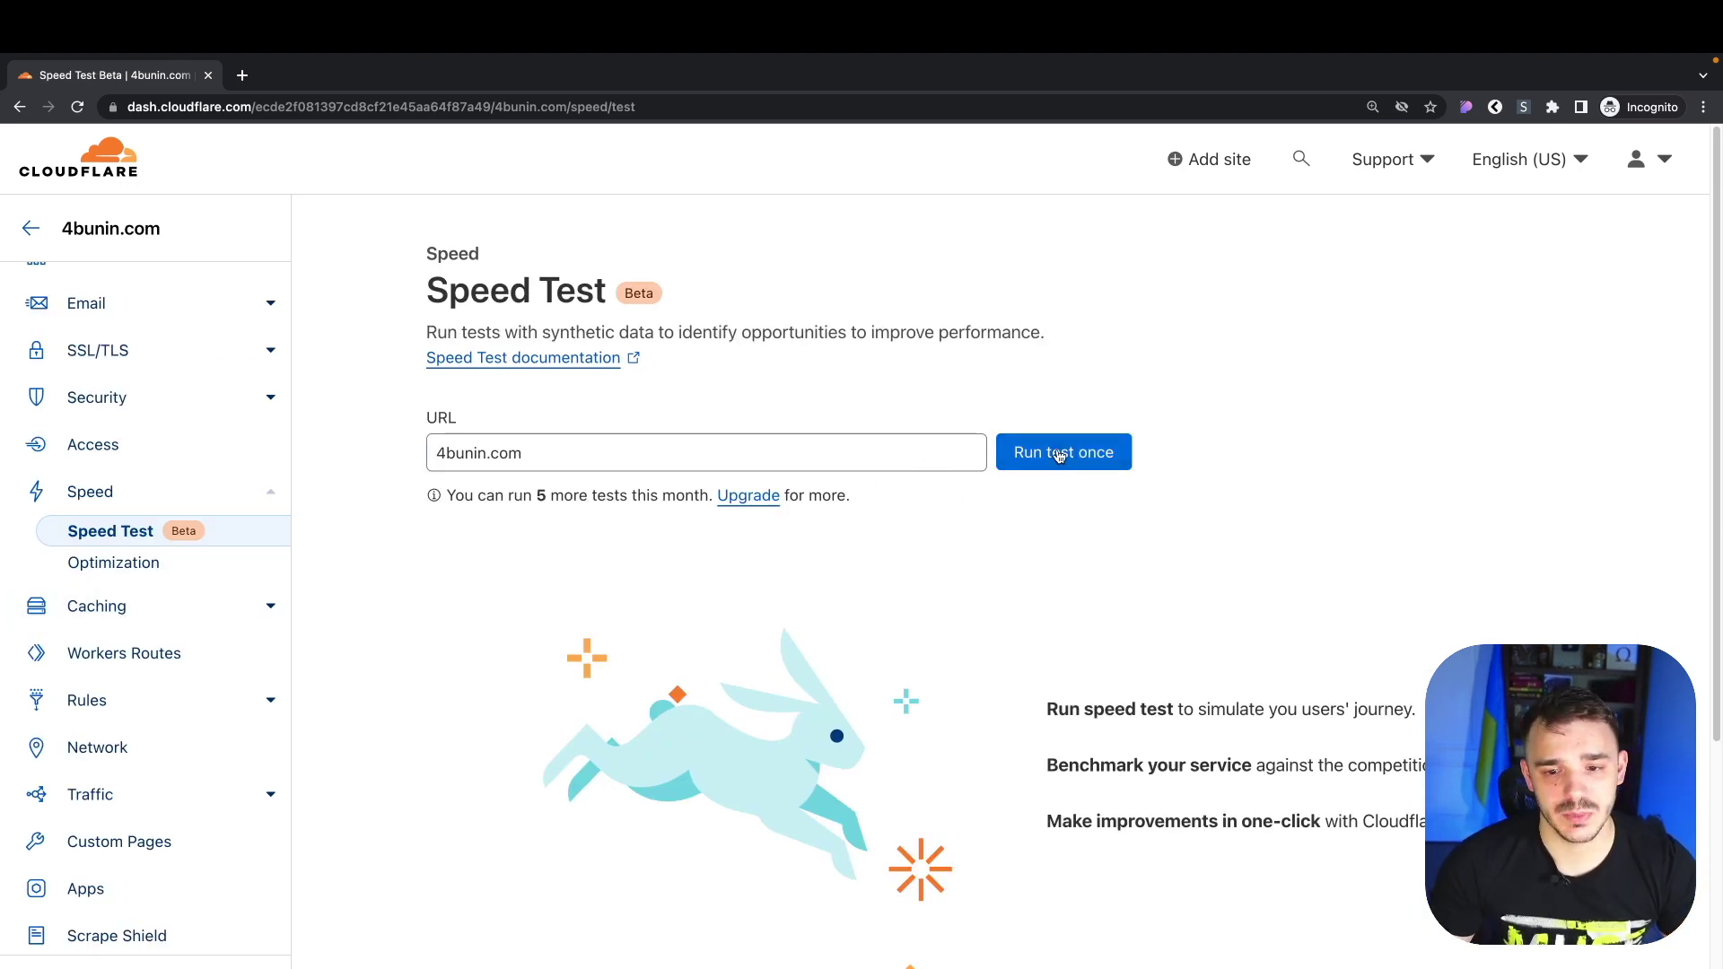
Run a speed test on 4bunin.com and review its desktop score of 95 and timing metrics
{"action": "left_click", "coordinate": [1032, 464]}
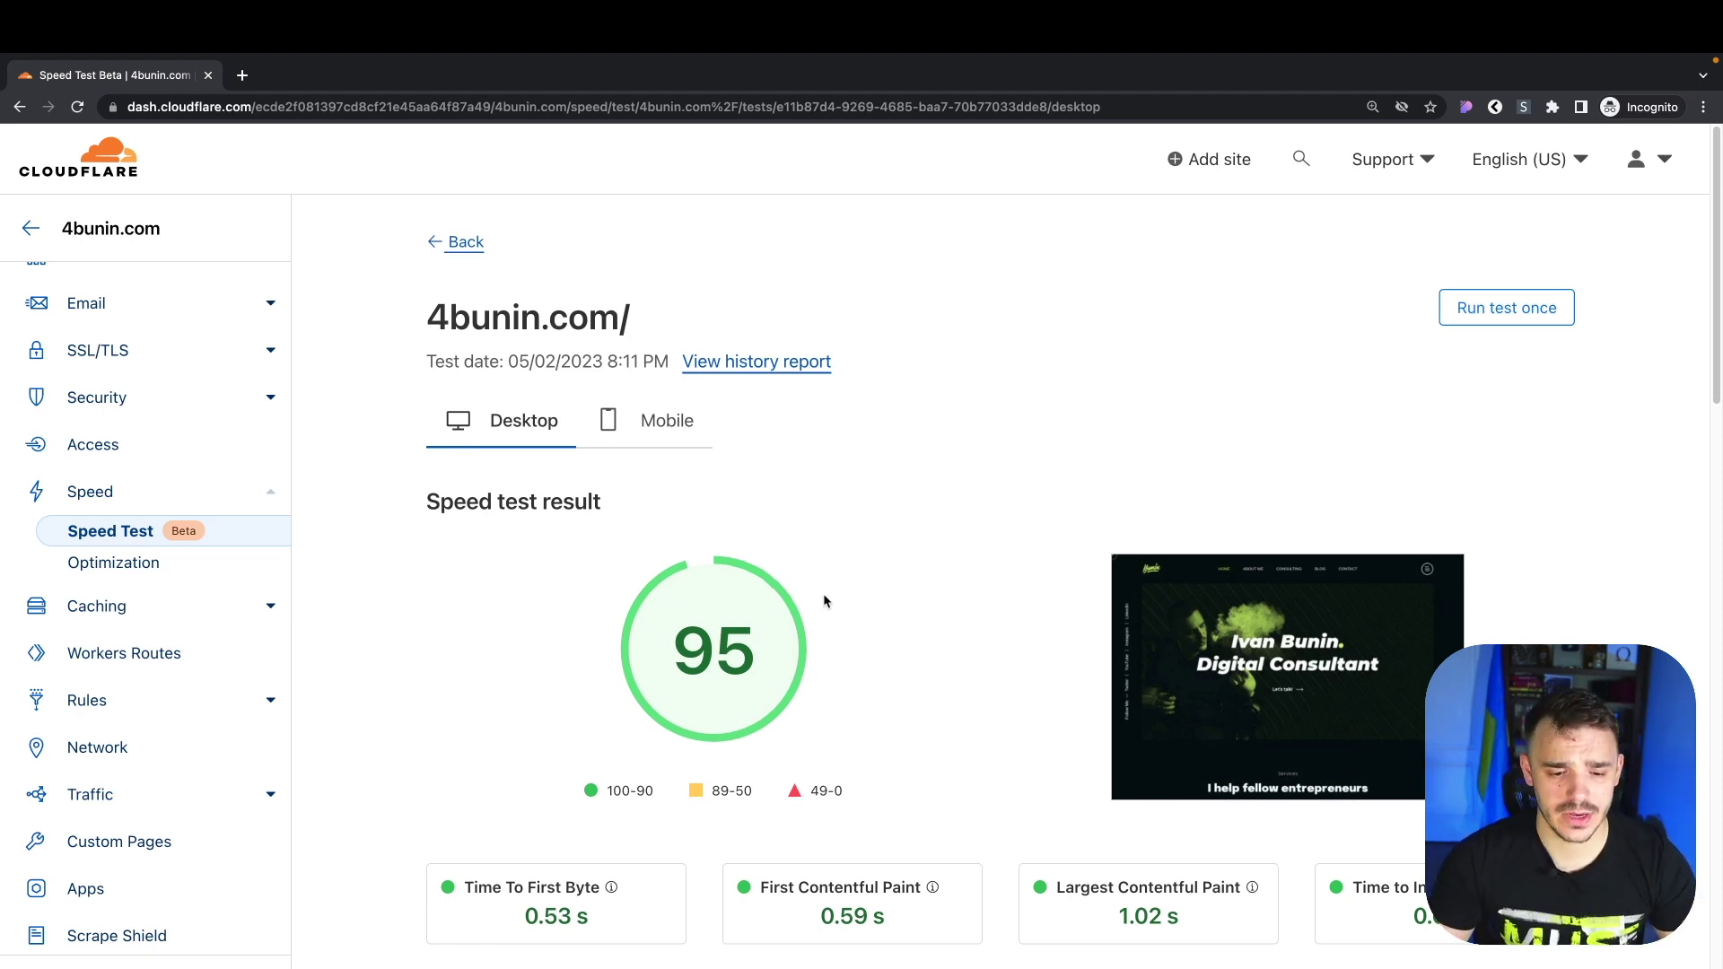
{"action": "scroll", "coordinate": [520, 578], "scroll_direction": "down", "scroll_amount": 3}
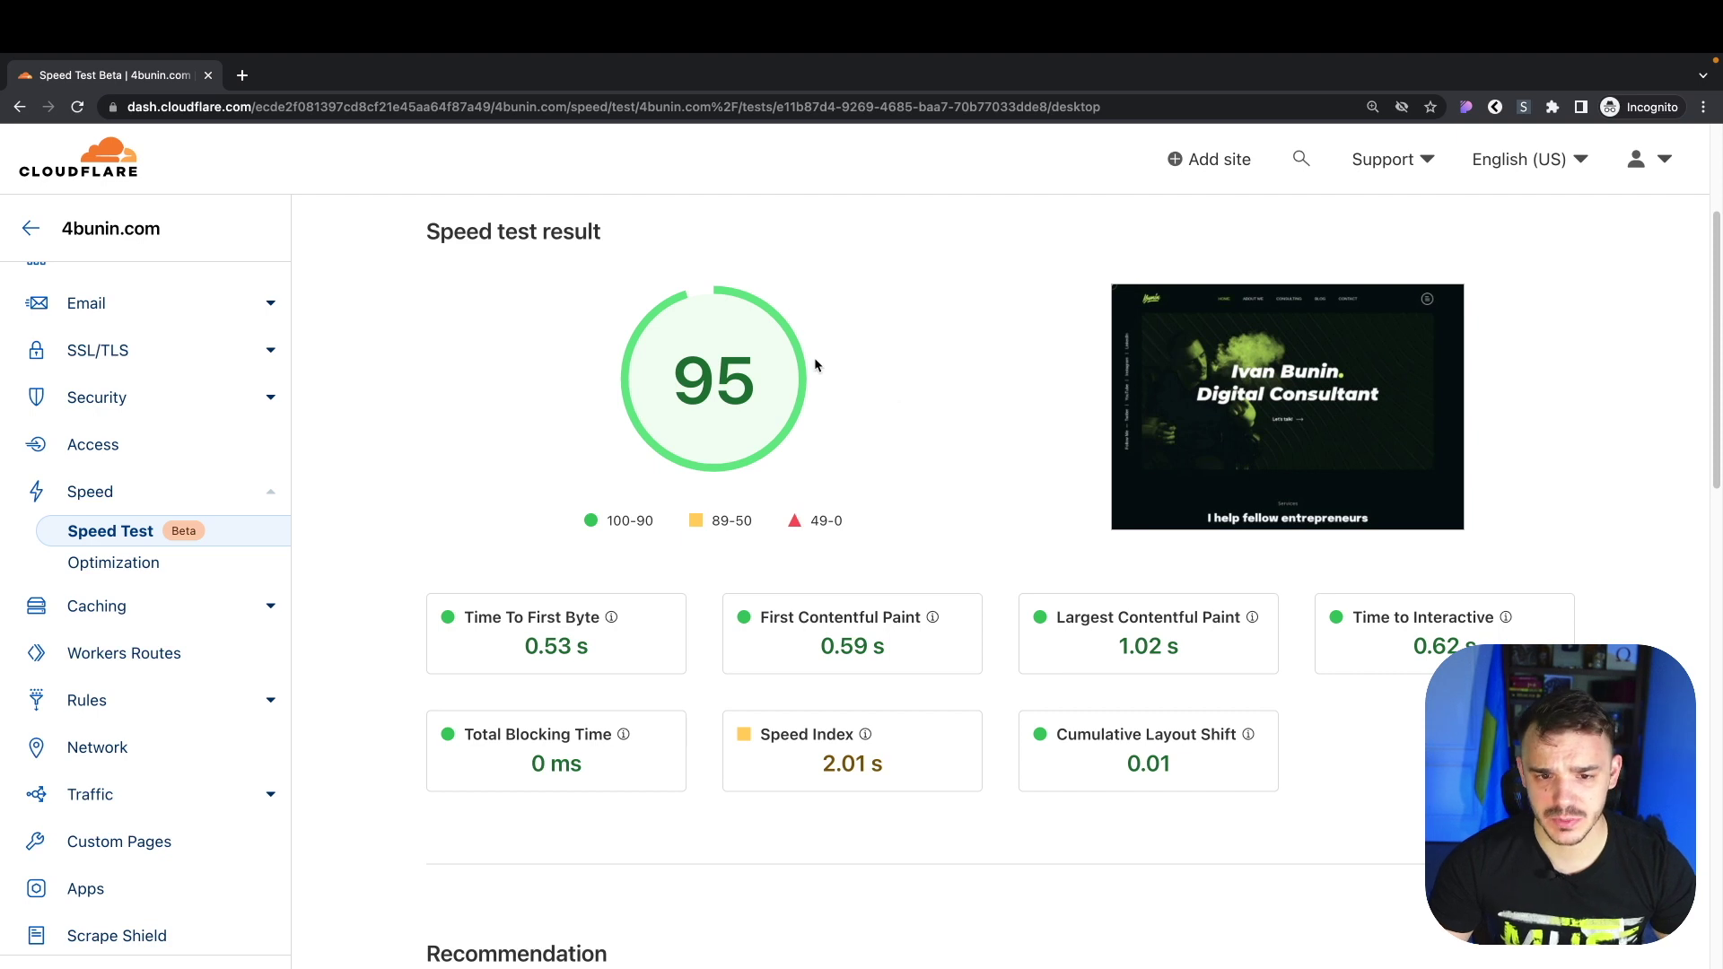
{"action": "scroll", "coordinate": [799, 372], "scroll_direction": "down", "scroll_amount": 1}
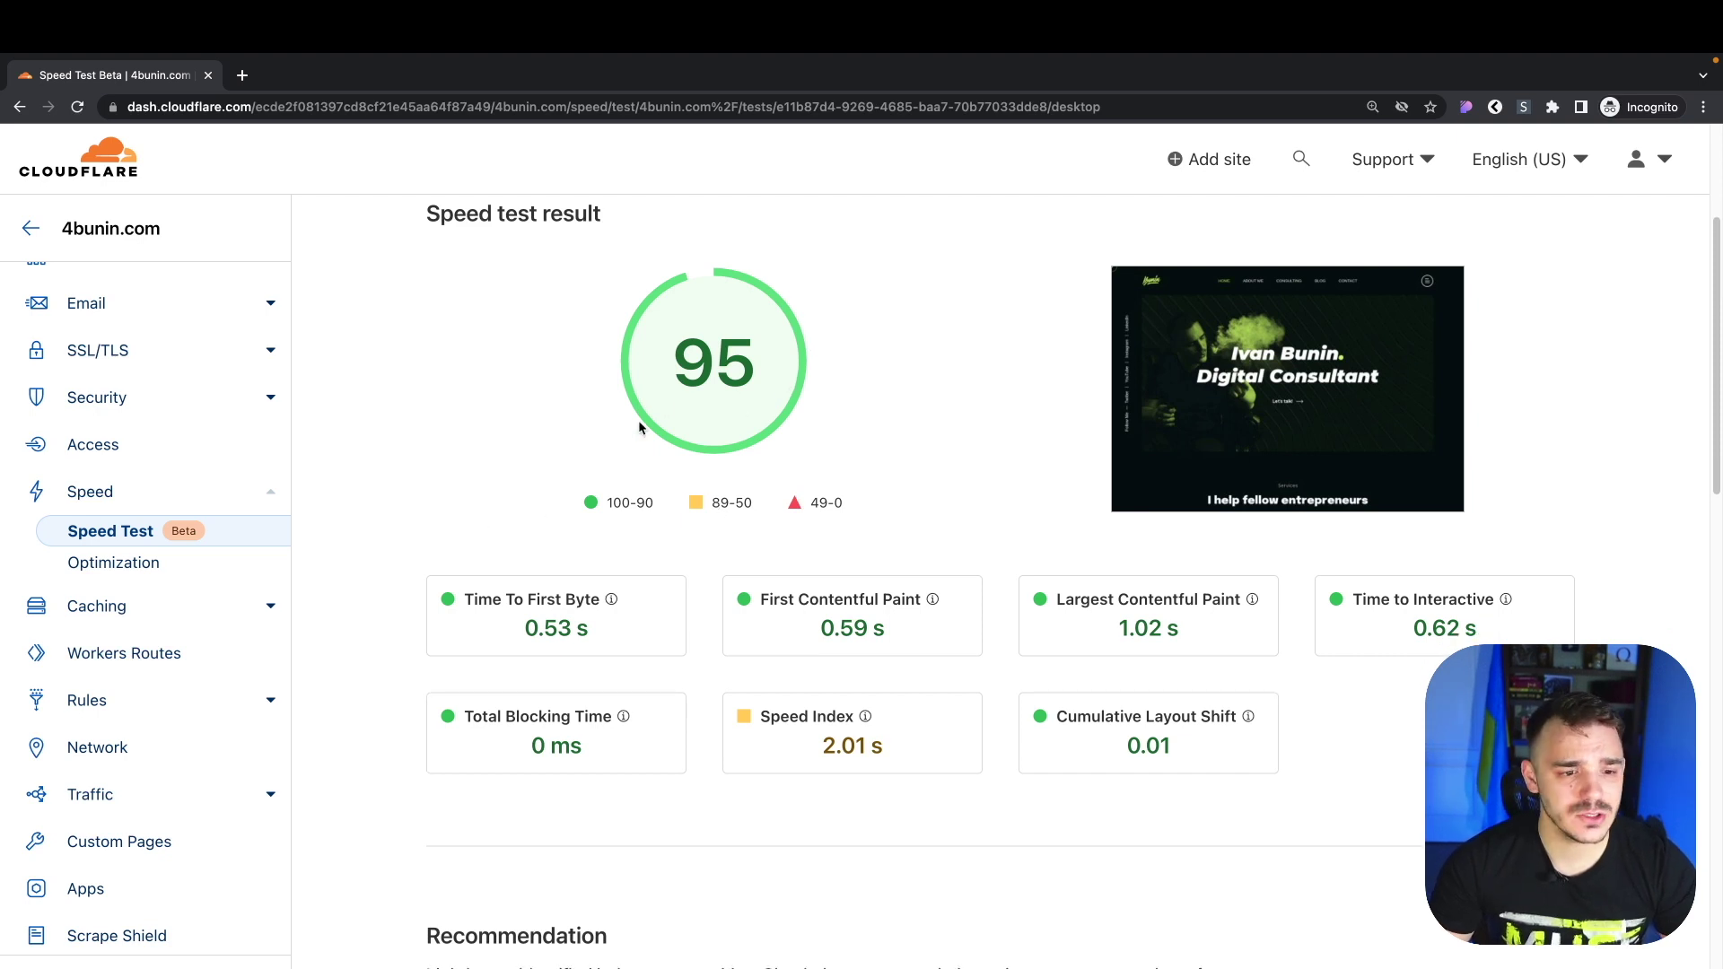
{"action": "scroll", "coordinate": [638, 420], "scroll_direction": "up", "scroll_amount": 3}
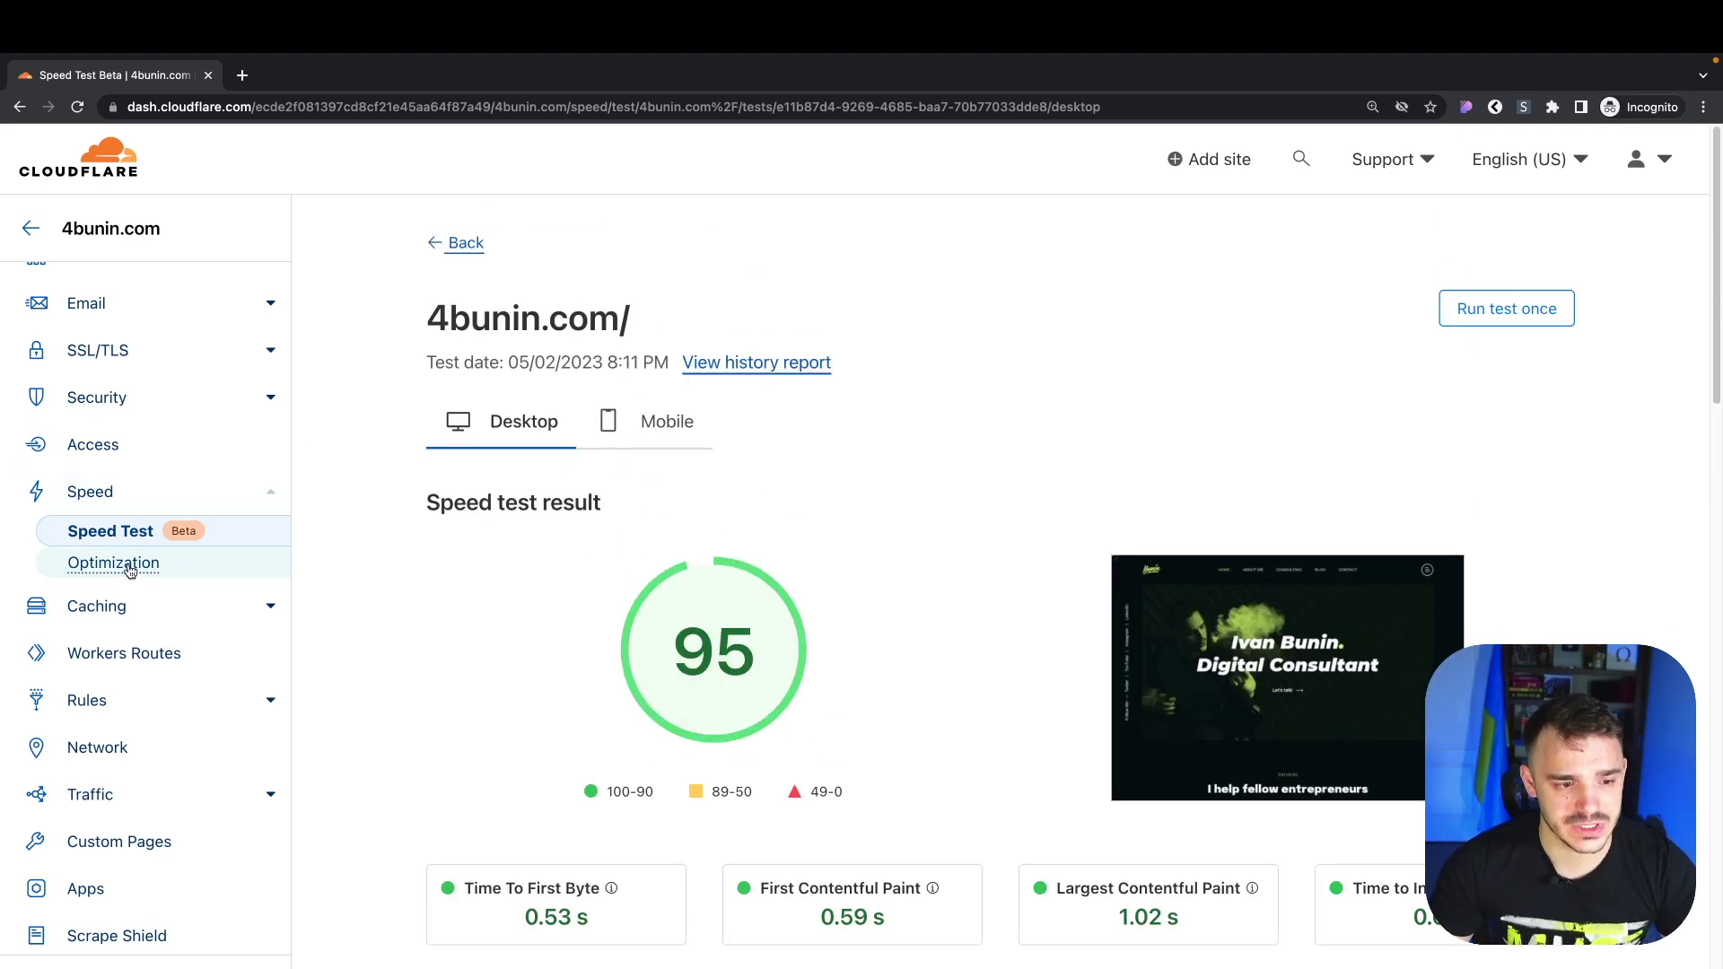
{"action": "left_click", "coordinate": [131, 568]}
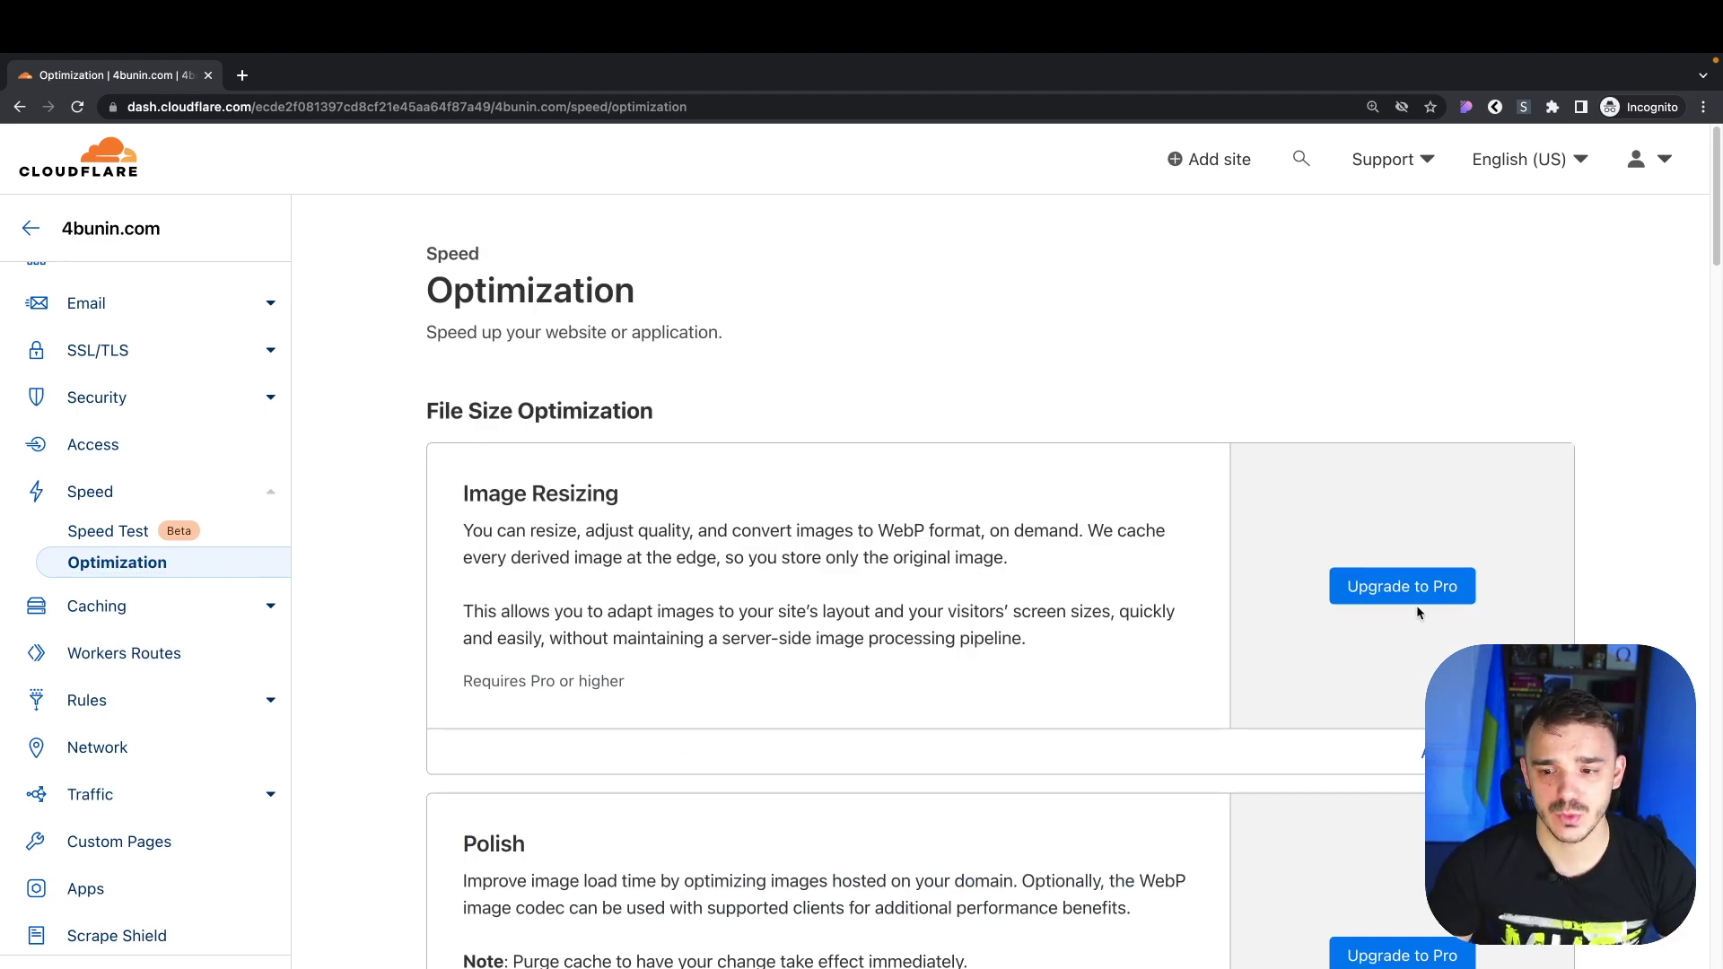
Enable Auto Minify for JavaScript, CSS and HTML
{"action": "scroll", "coordinate": [1181, 583], "scroll_direction": "down", "scroll_amount": 8}
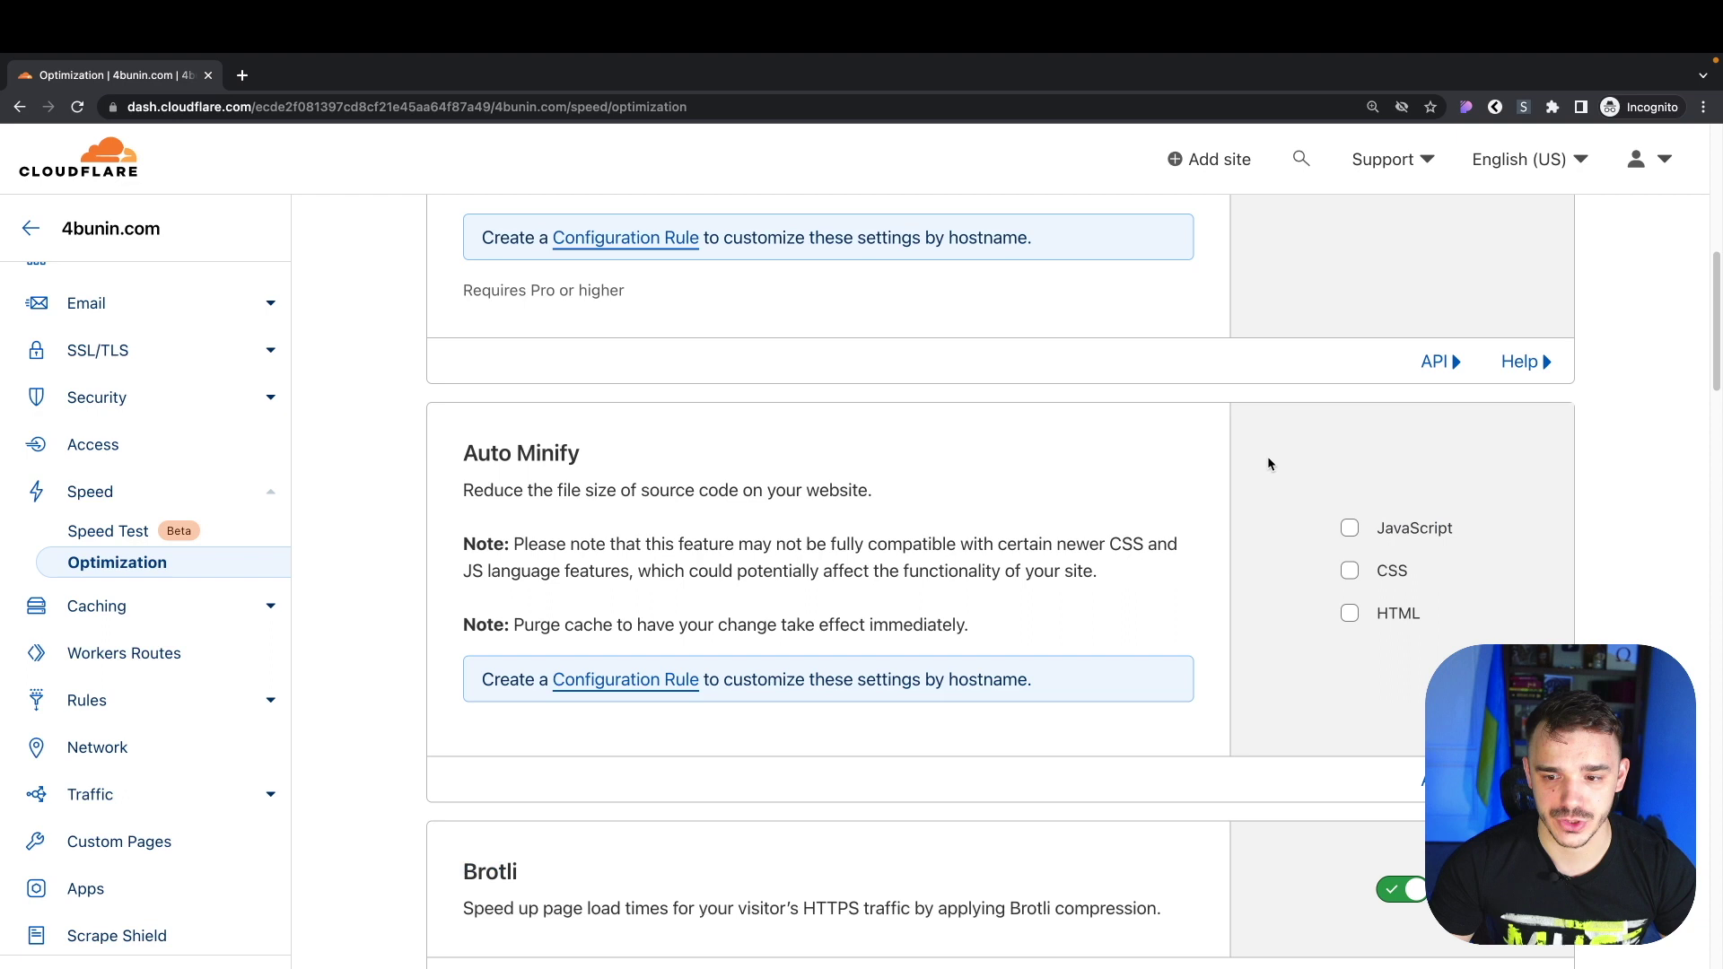
{"action": "left_click_drag", "start_coordinate": [475, 452], "coordinate": [600, 468]}
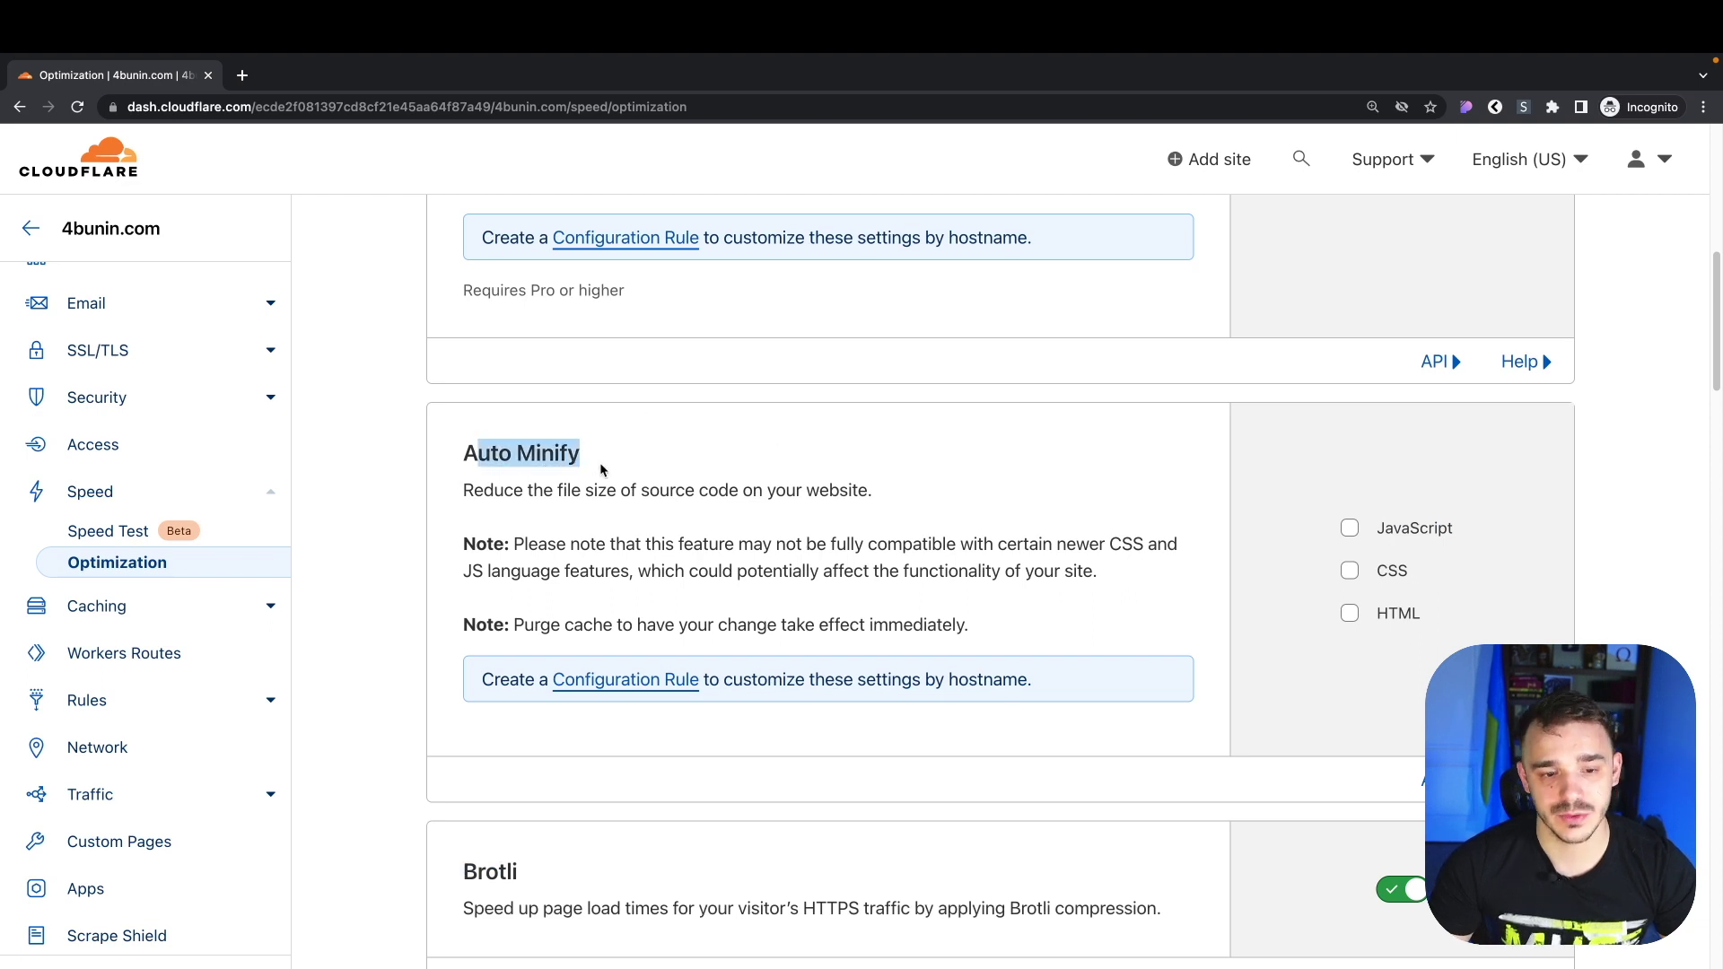
{"action": "left_click", "coordinate": [603, 470]}
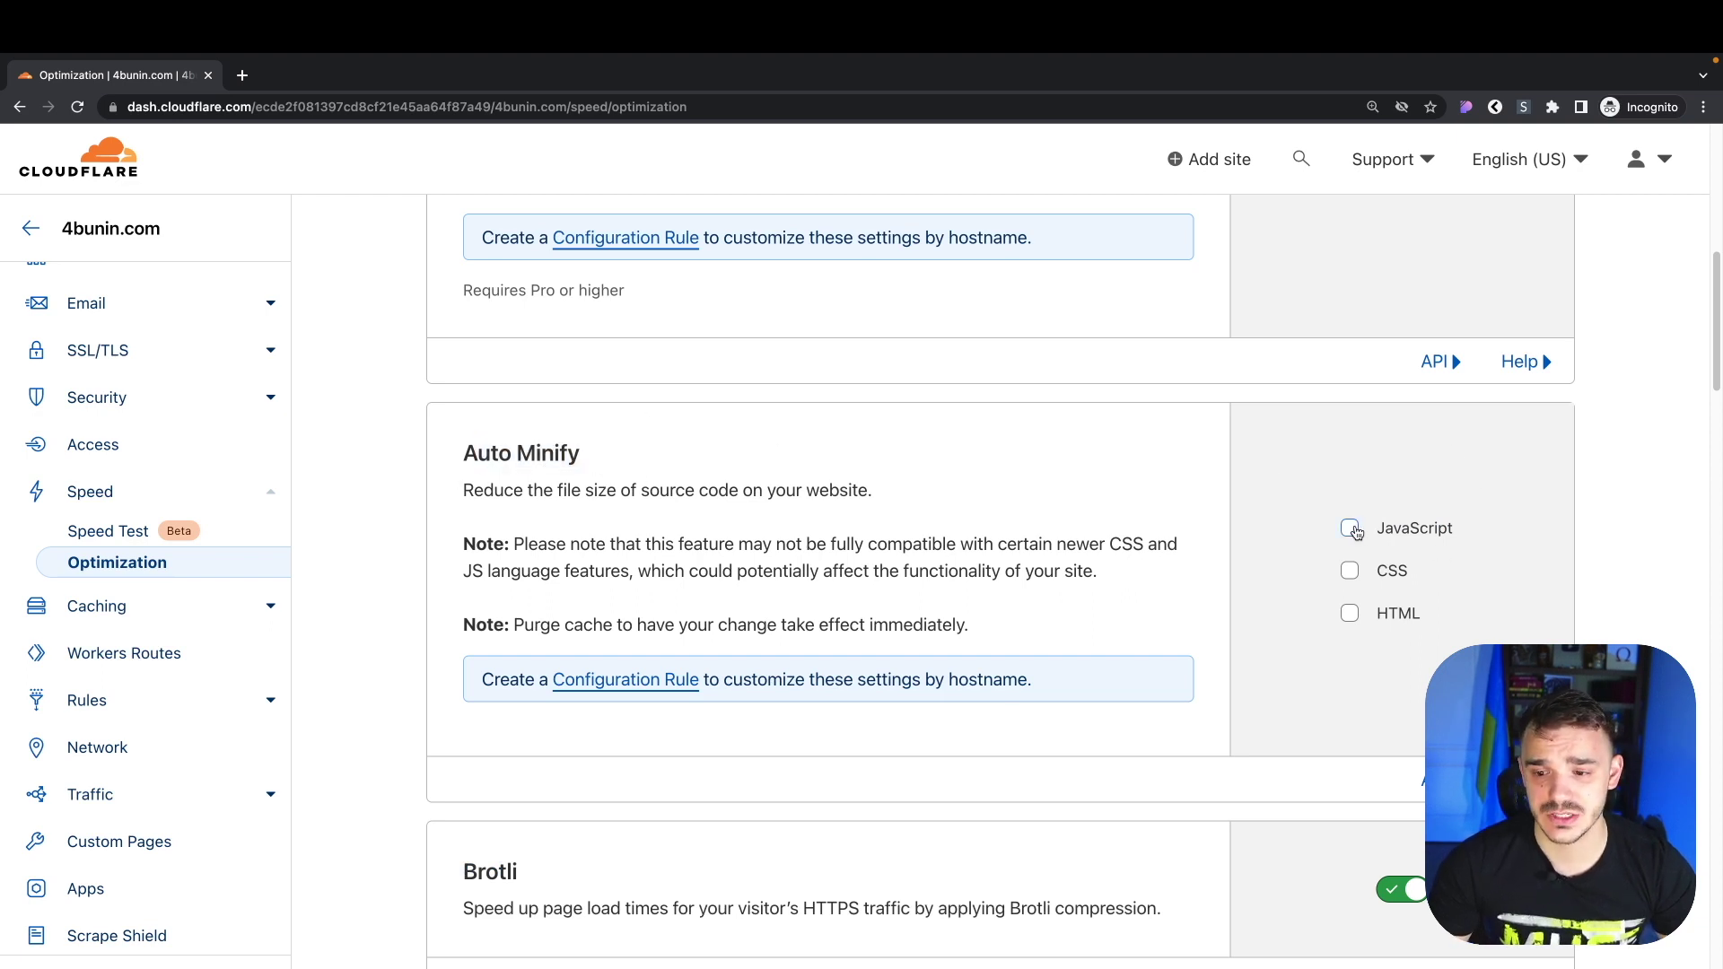
{"action": "left_click", "coordinate": [1352, 529]}
{"action": "left_click", "coordinate": [1352, 583]}
{"action": "left_click", "coordinate": [1354, 628]}
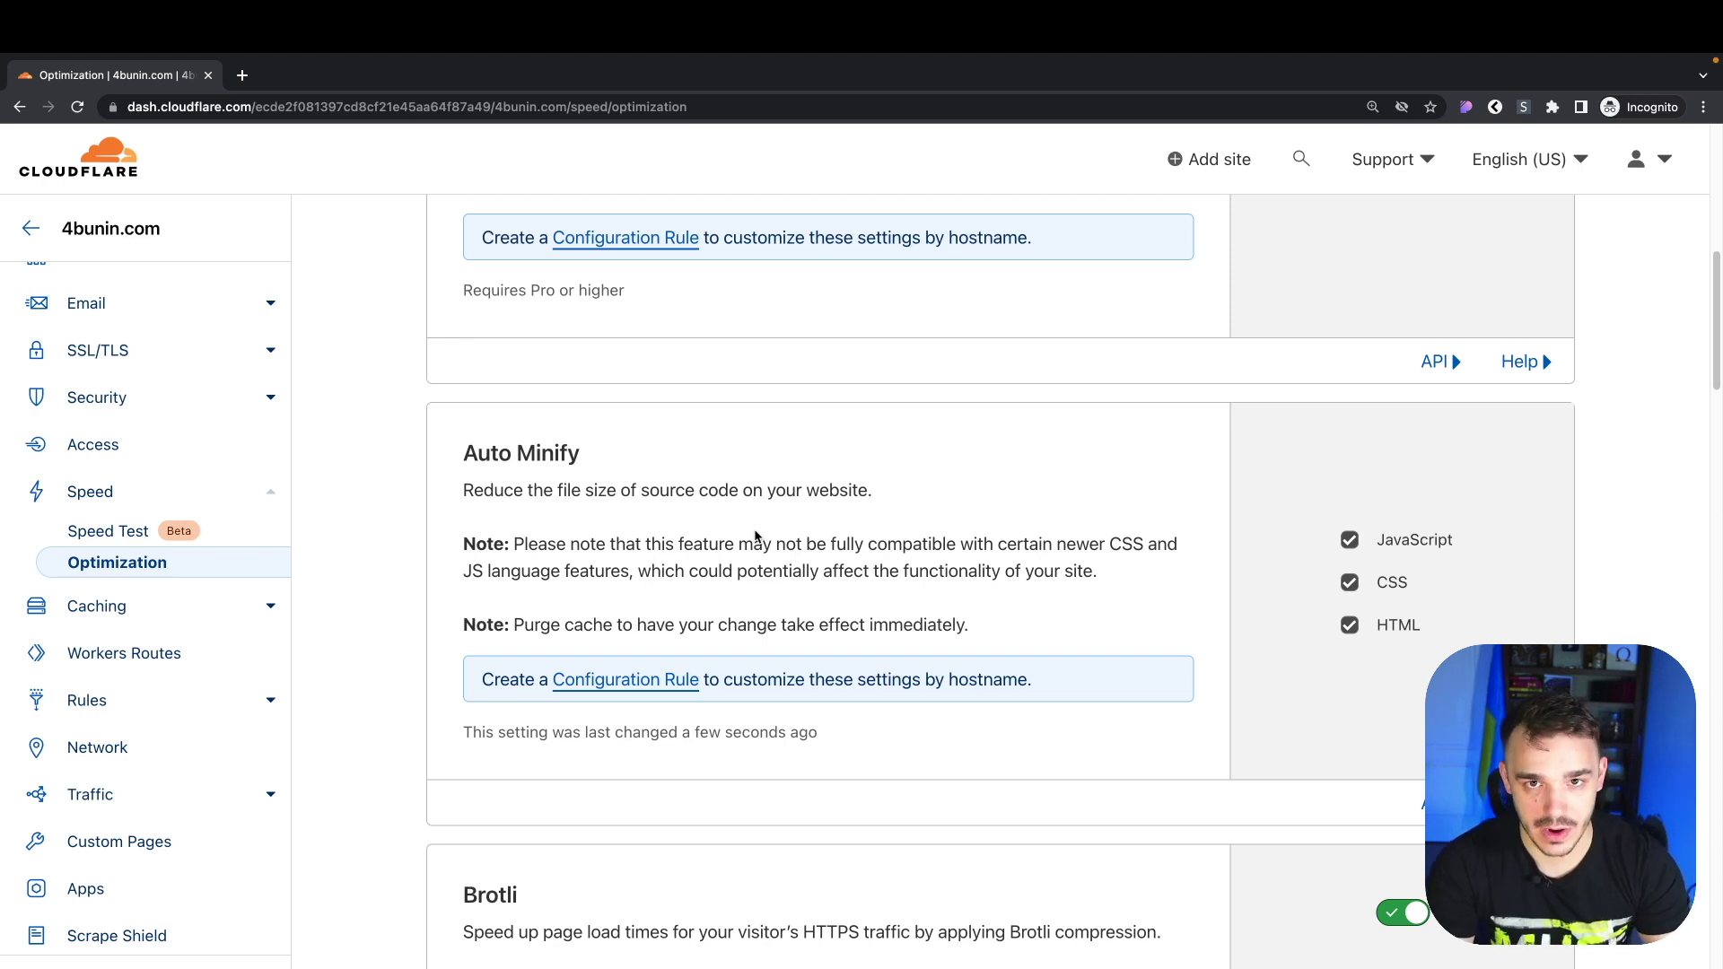
Switch on Early Hints and Rocket Loader for 4bunin.com
{"action": "scroll", "coordinate": [754, 536], "scroll_direction": "down", "scroll_amount": 8}
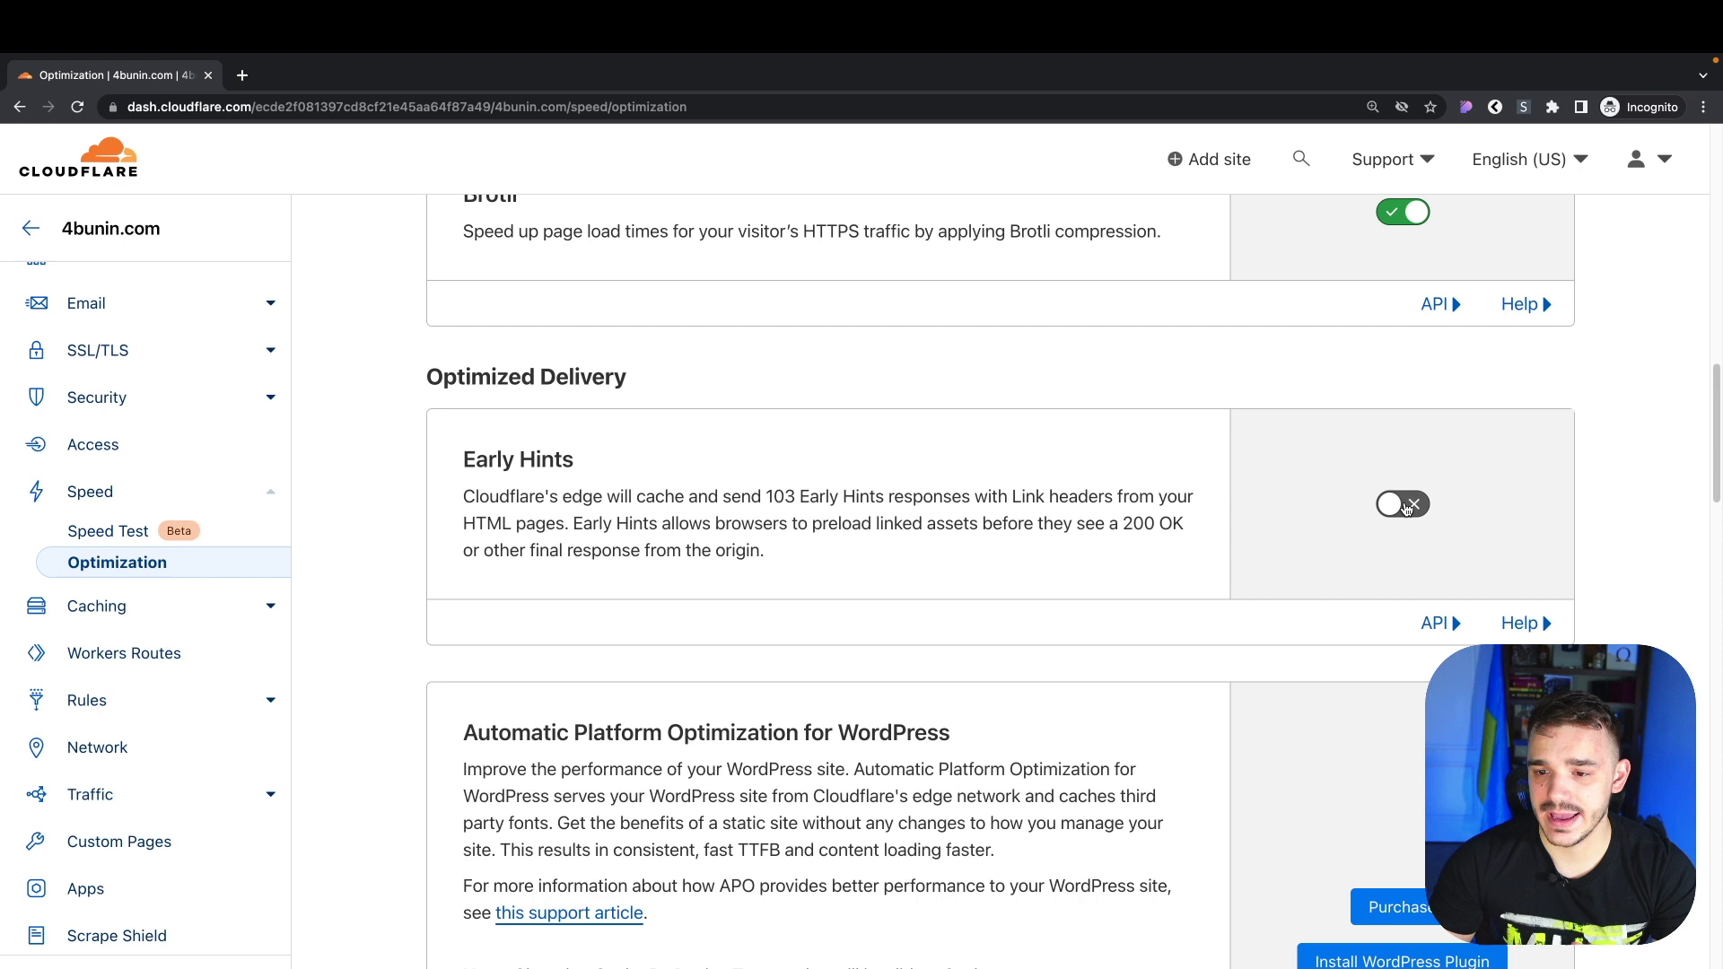
{"action": "left_click", "coordinate": [1402, 504]}
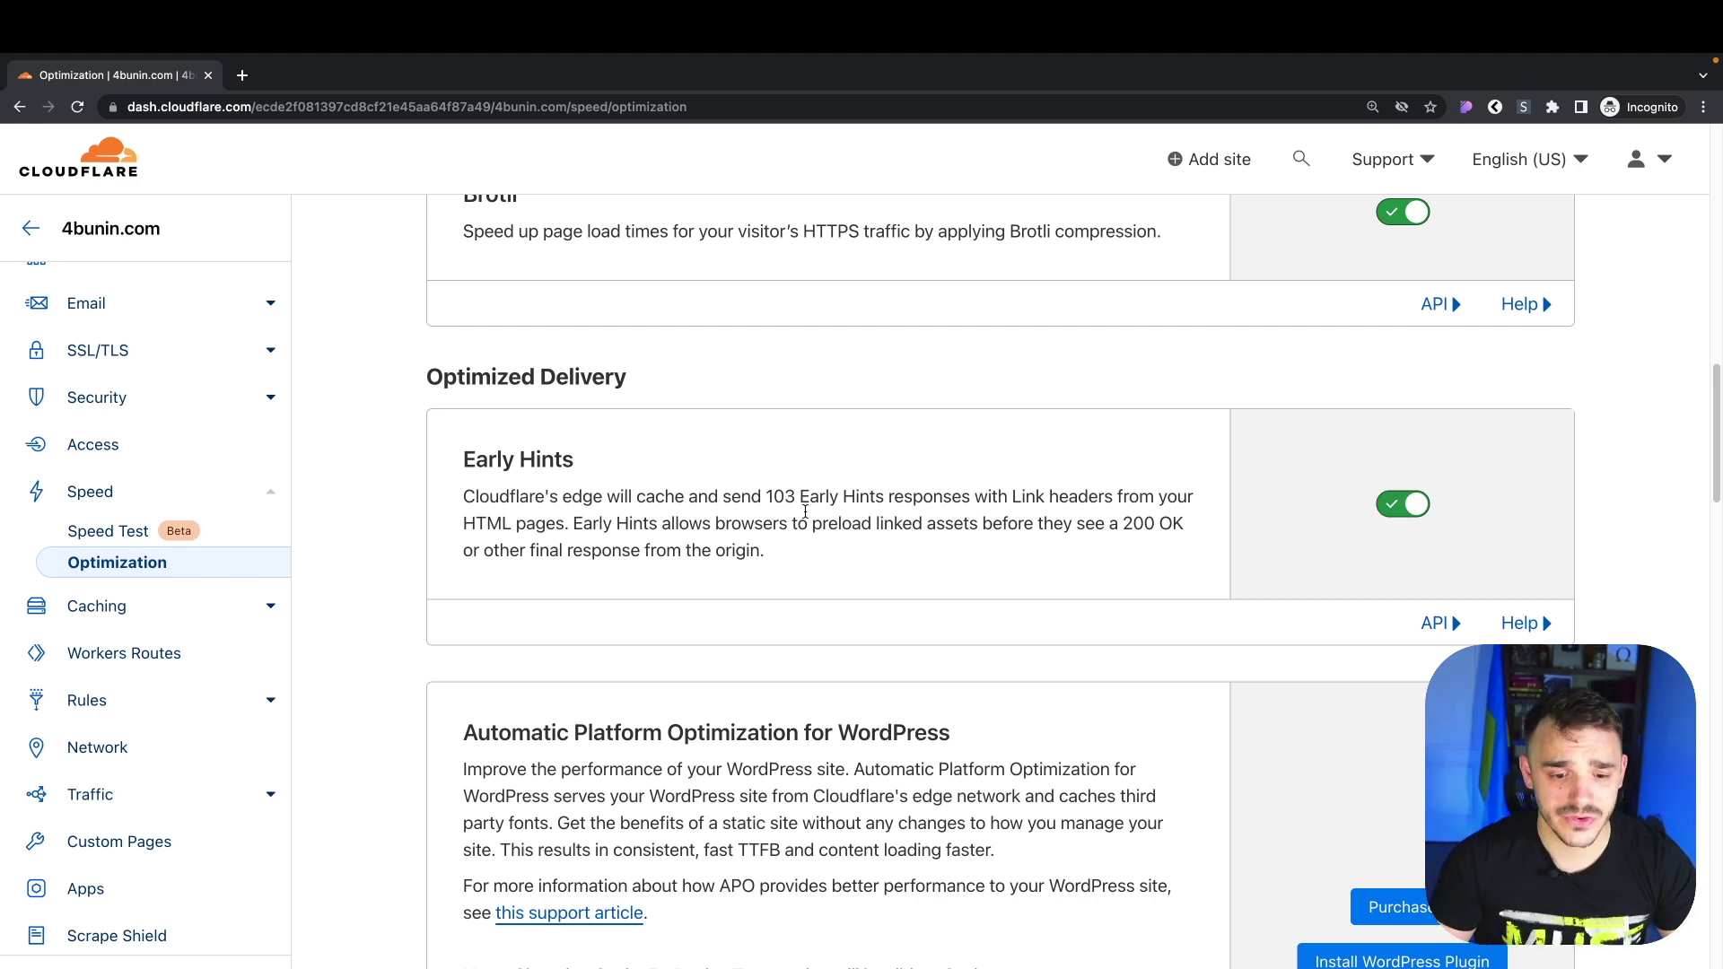
{"action": "scroll", "coordinate": [781, 516], "scroll_direction": "down", "scroll_amount": 10}
{"action": "scroll", "coordinate": [814, 474], "scroll_direction": "down", "scroll_amount": 3}
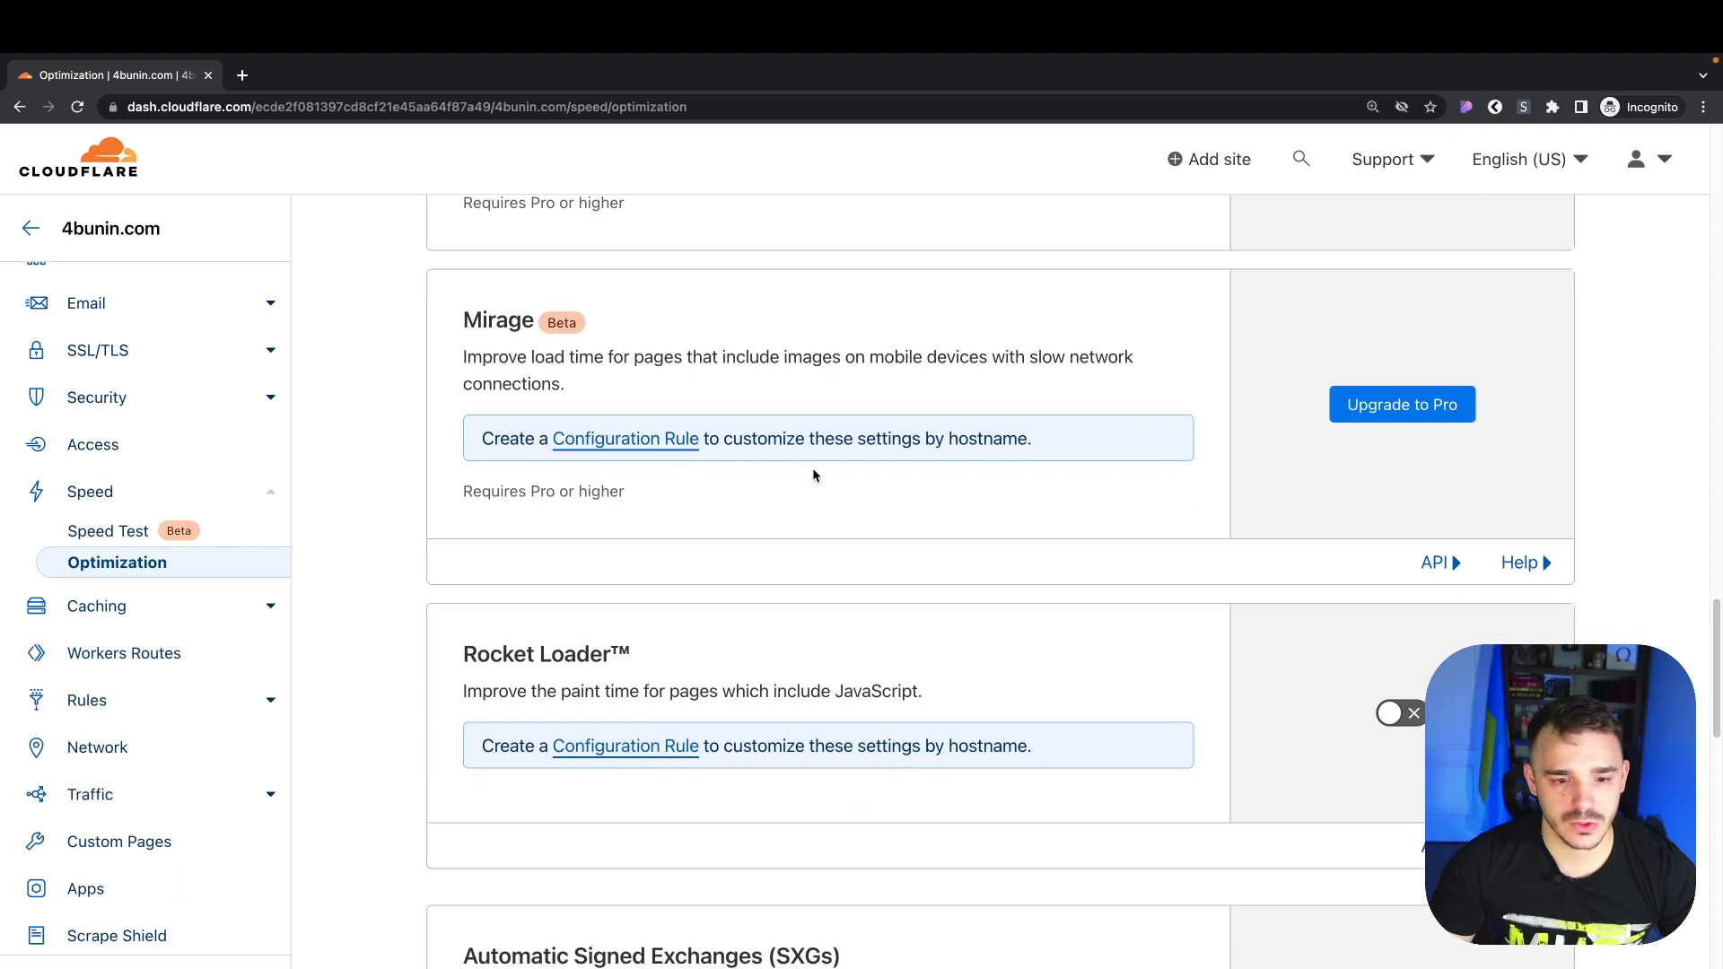
{"action": "left_click_drag", "start_coordinate": [468, 654], "coordinate": [624, 655]}
{"action": "left_click", "coordinate": [630, 660]}
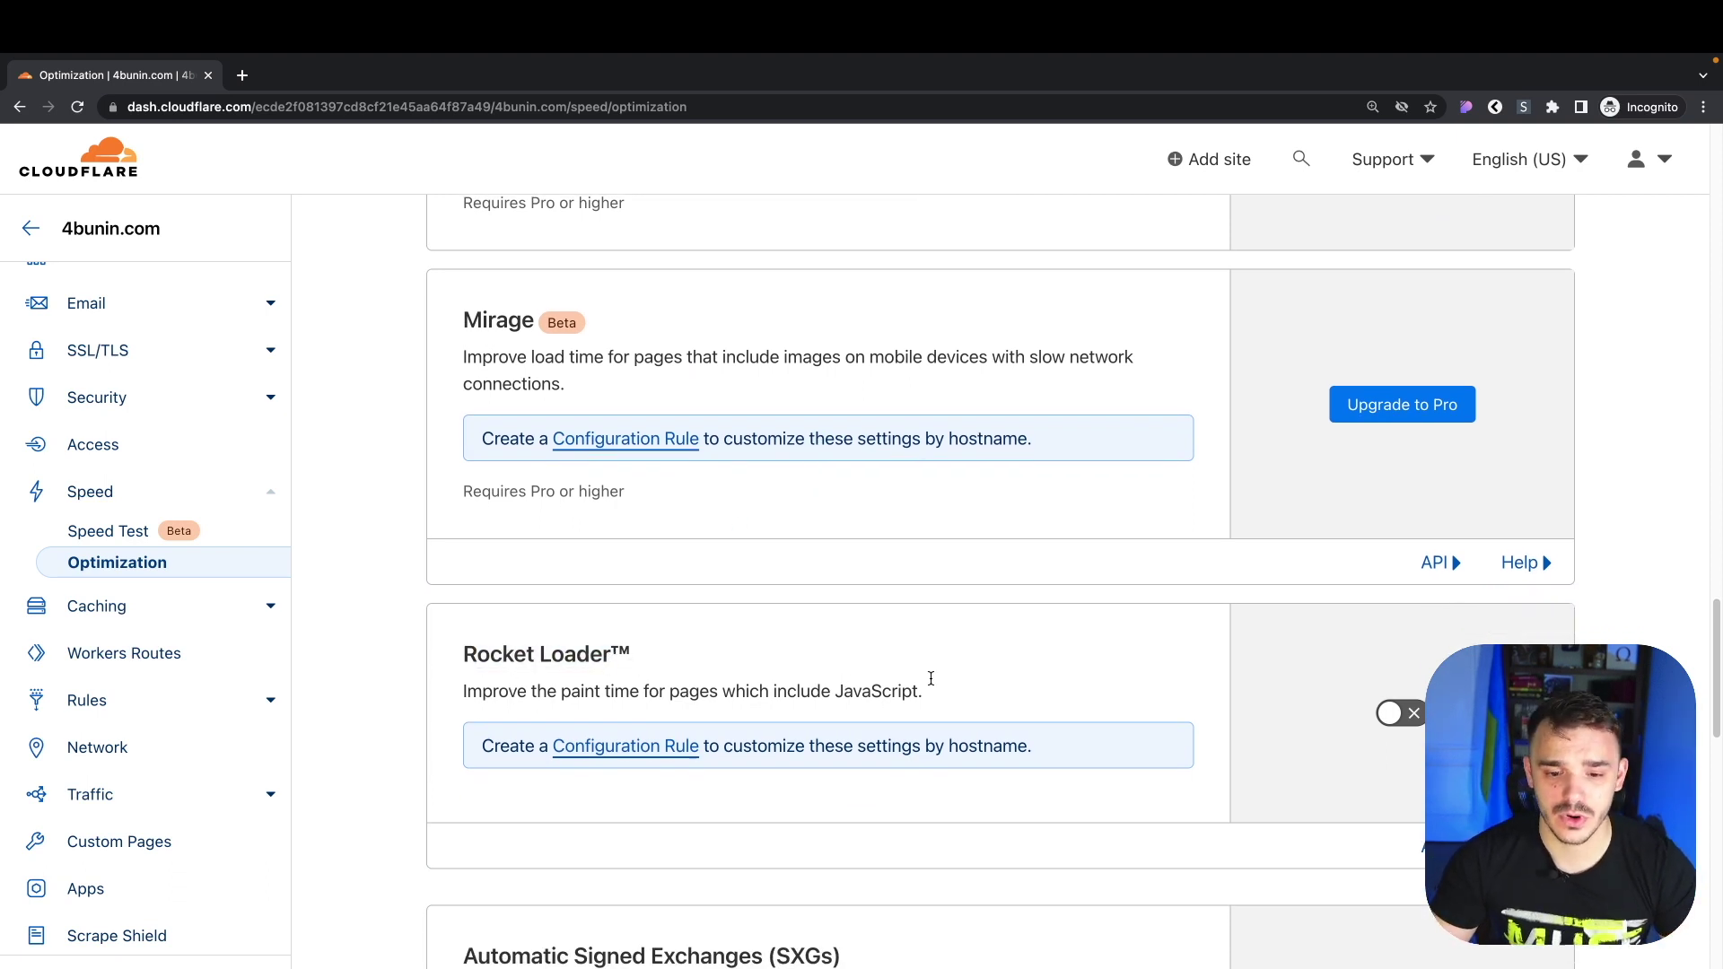
{"action": "left_click", "coordinate": [1400, 713]}
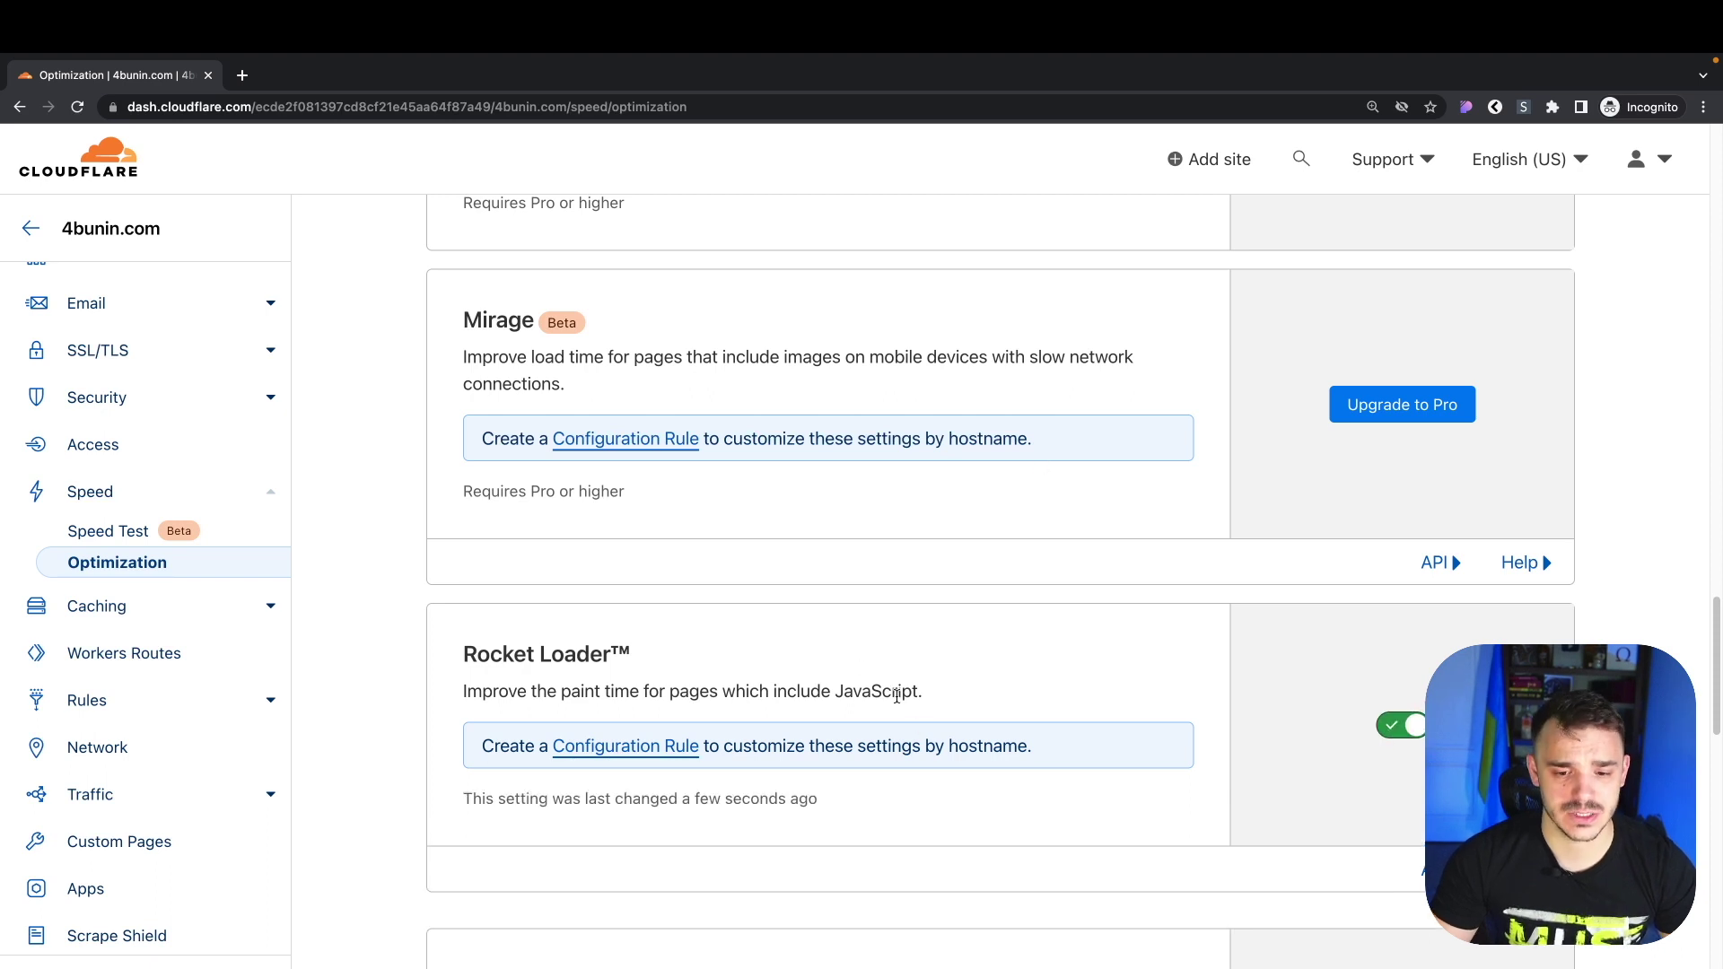
{"action": "scroll", "coordinate": [880, 682], "scroll_direction": "up", "scroll_amount": 5}
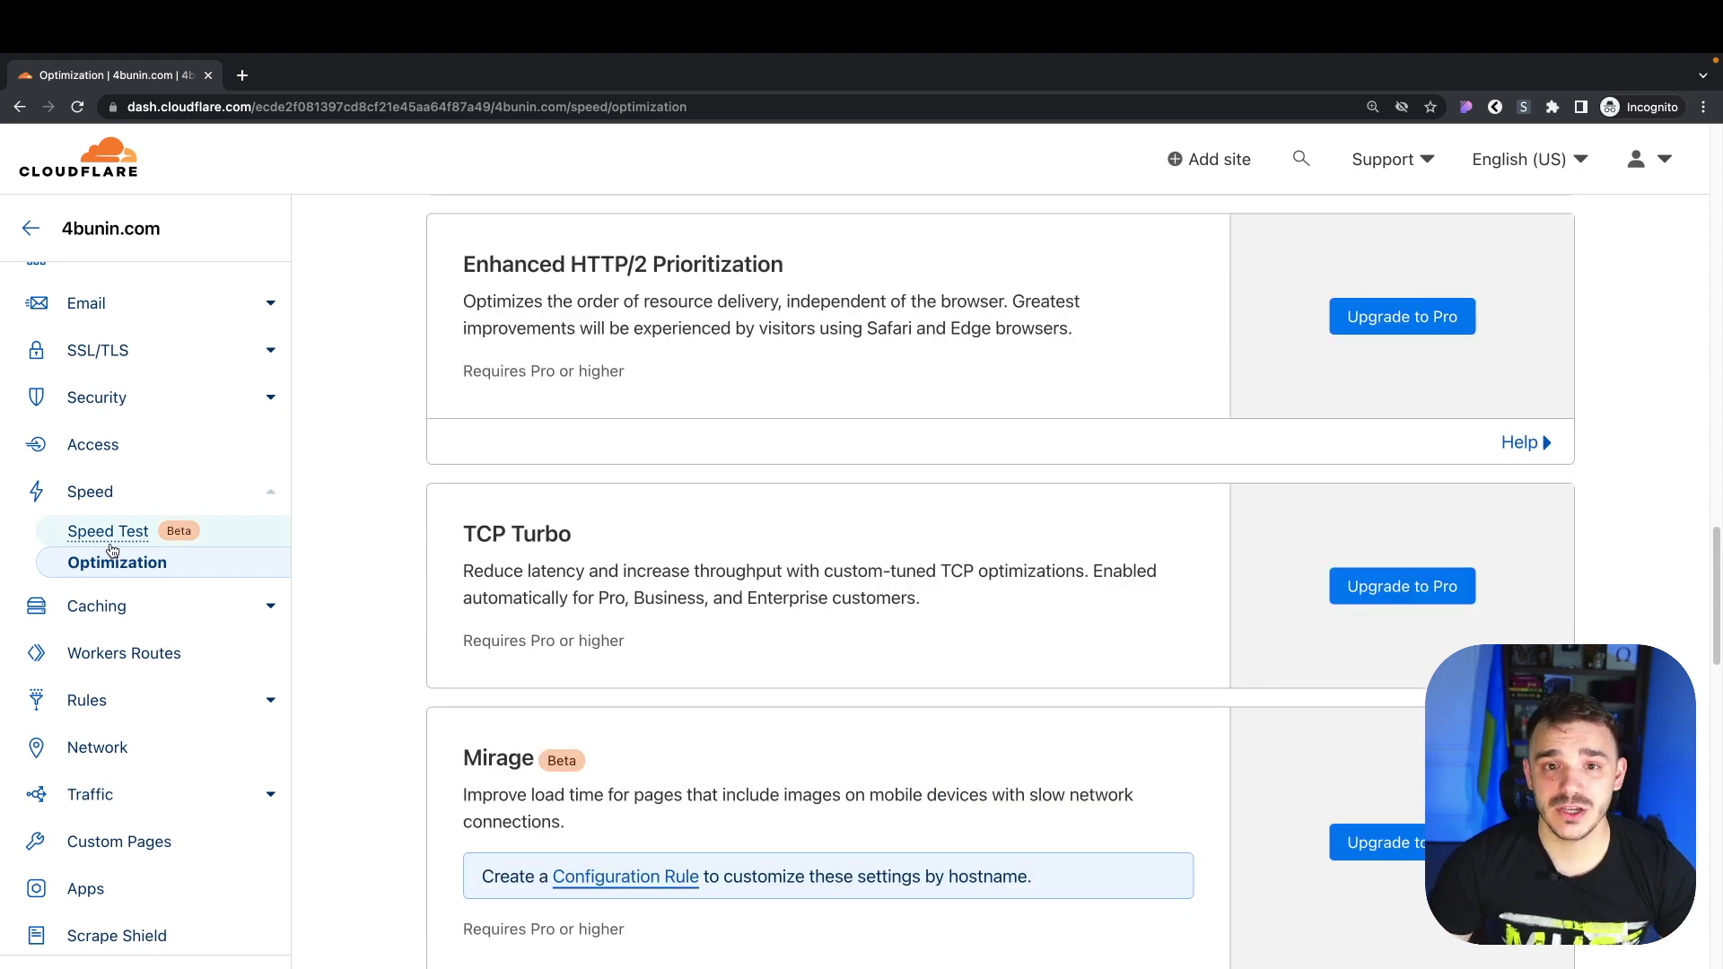
Load 4bunin.com in a new Chrome tab and scroll through the homepage and back to the top
{"action": "key", "text": "ctrl+t"}
{"action": "type", "text": "4bunin.com"}
{"action": "key", "text": "Return"}
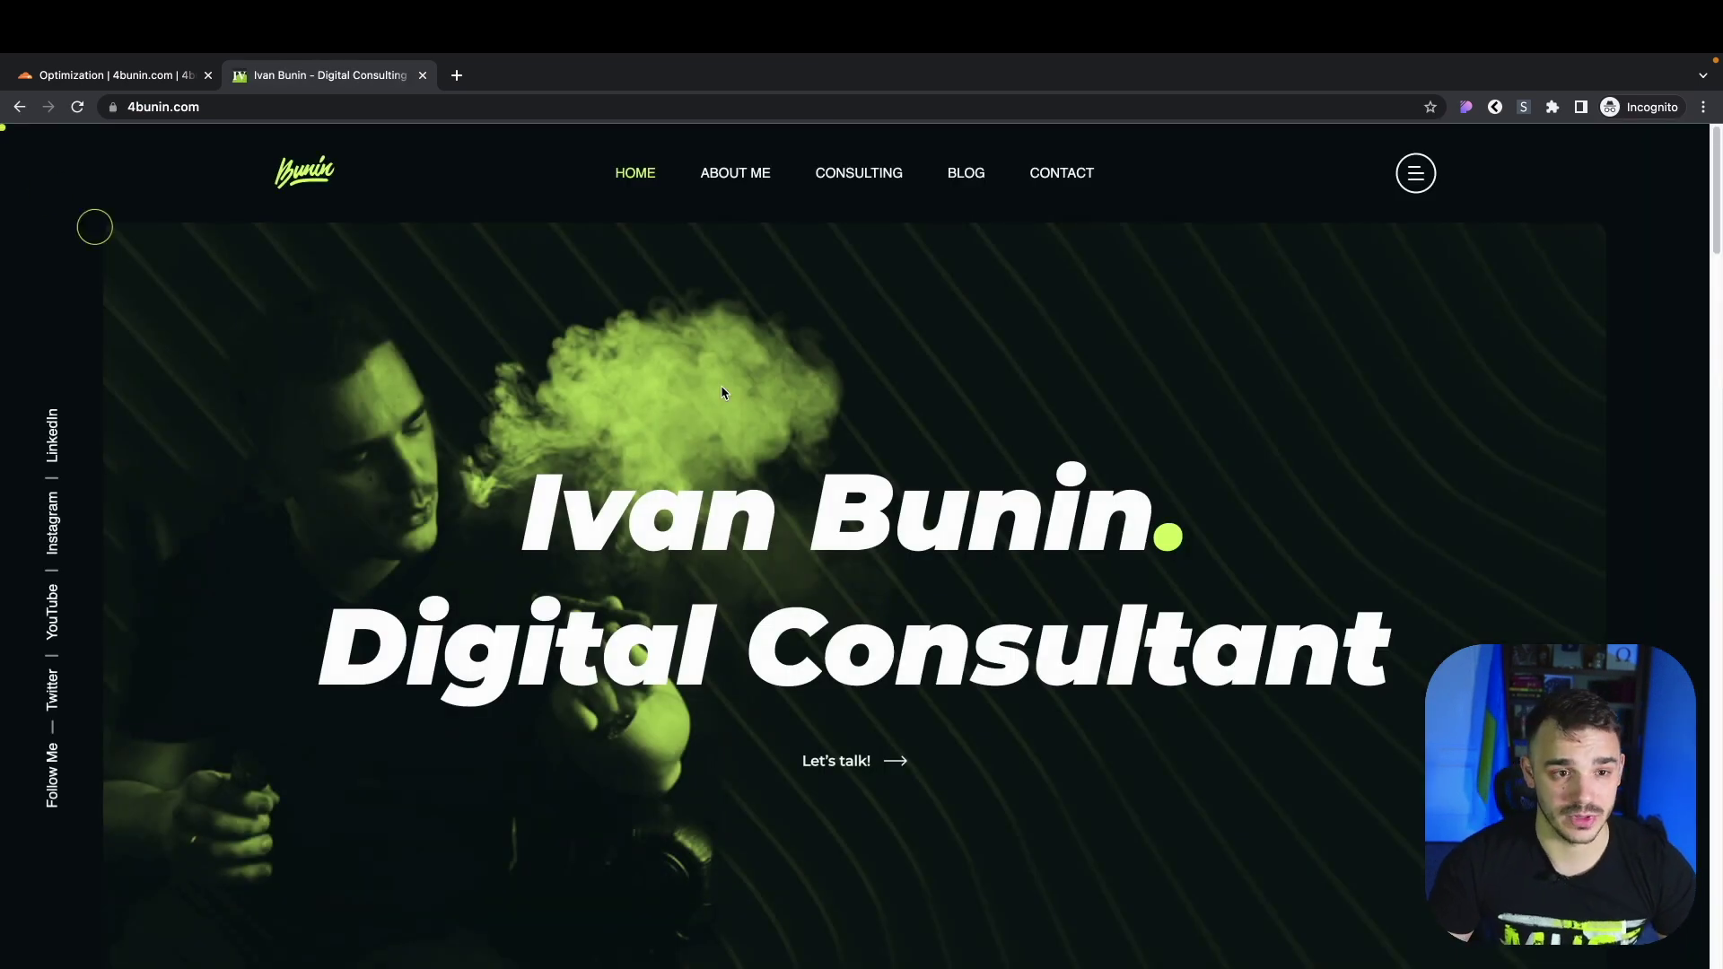
{"action": "scroll", "coordinate": [914, 486], "scroll_direction": "down", "scroll_amount": 10}
{"action": "scroll", "coordinate": [914, 486], "scroll_direction": "down", "scroll_amount": 15}
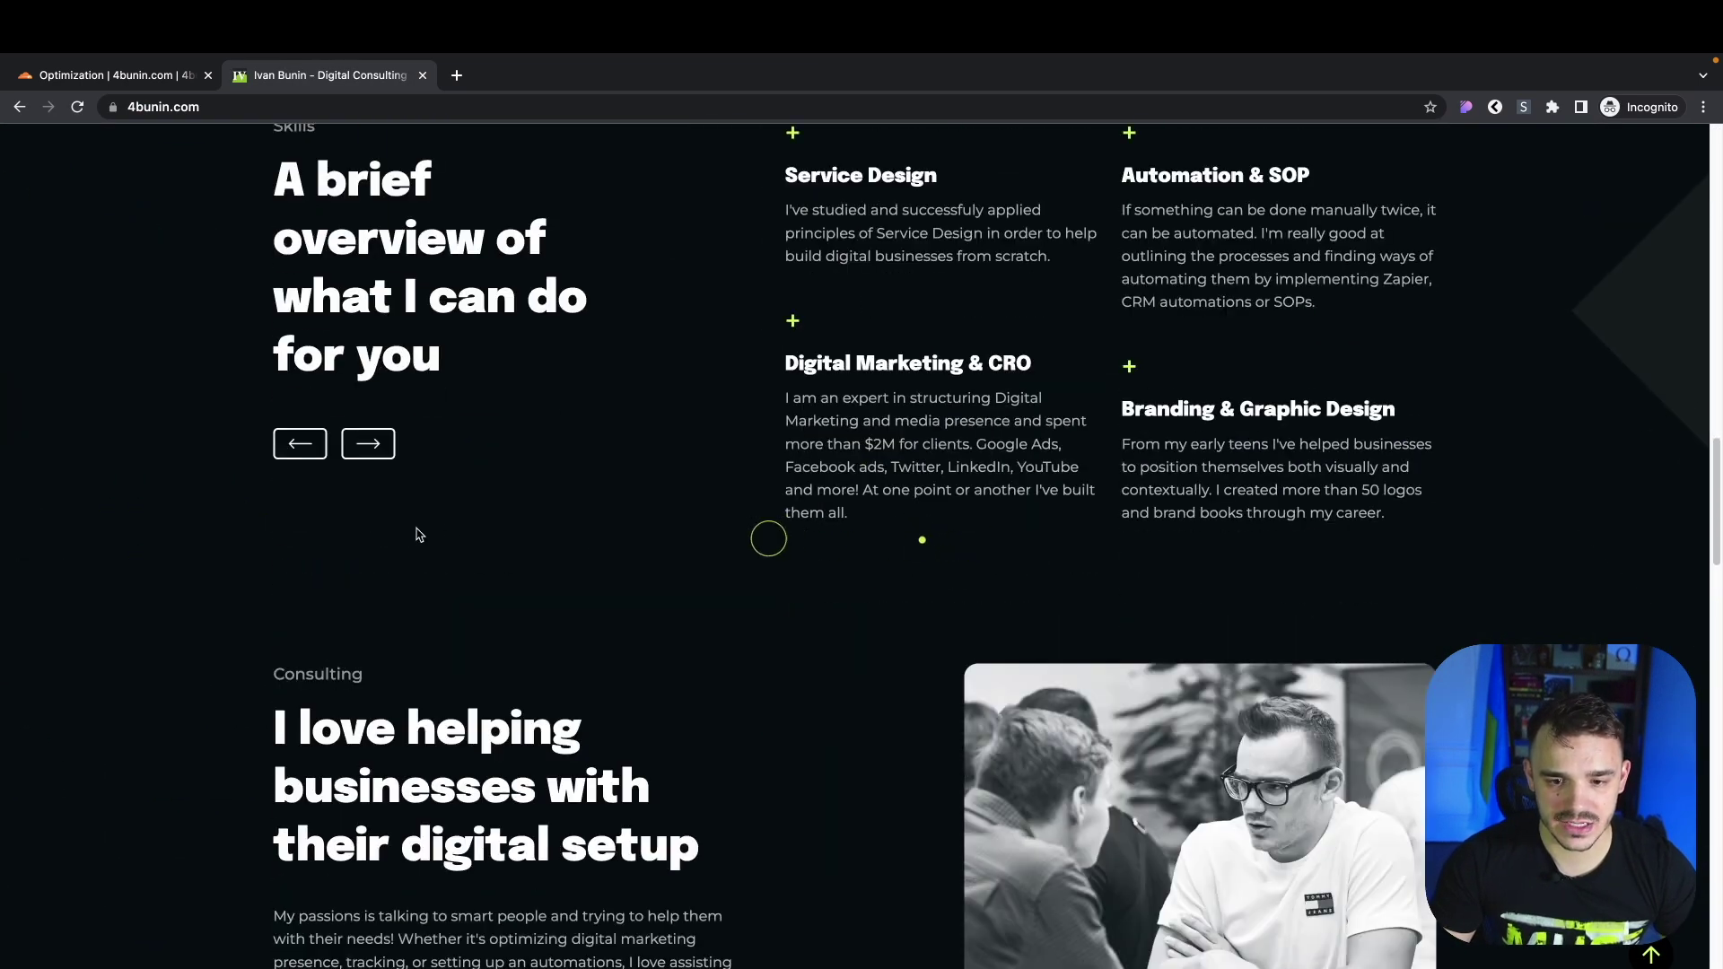
{"action": "scroll", "coordinate": [427, 536], "scroll_direction": "down", "scroll_amount": 8}
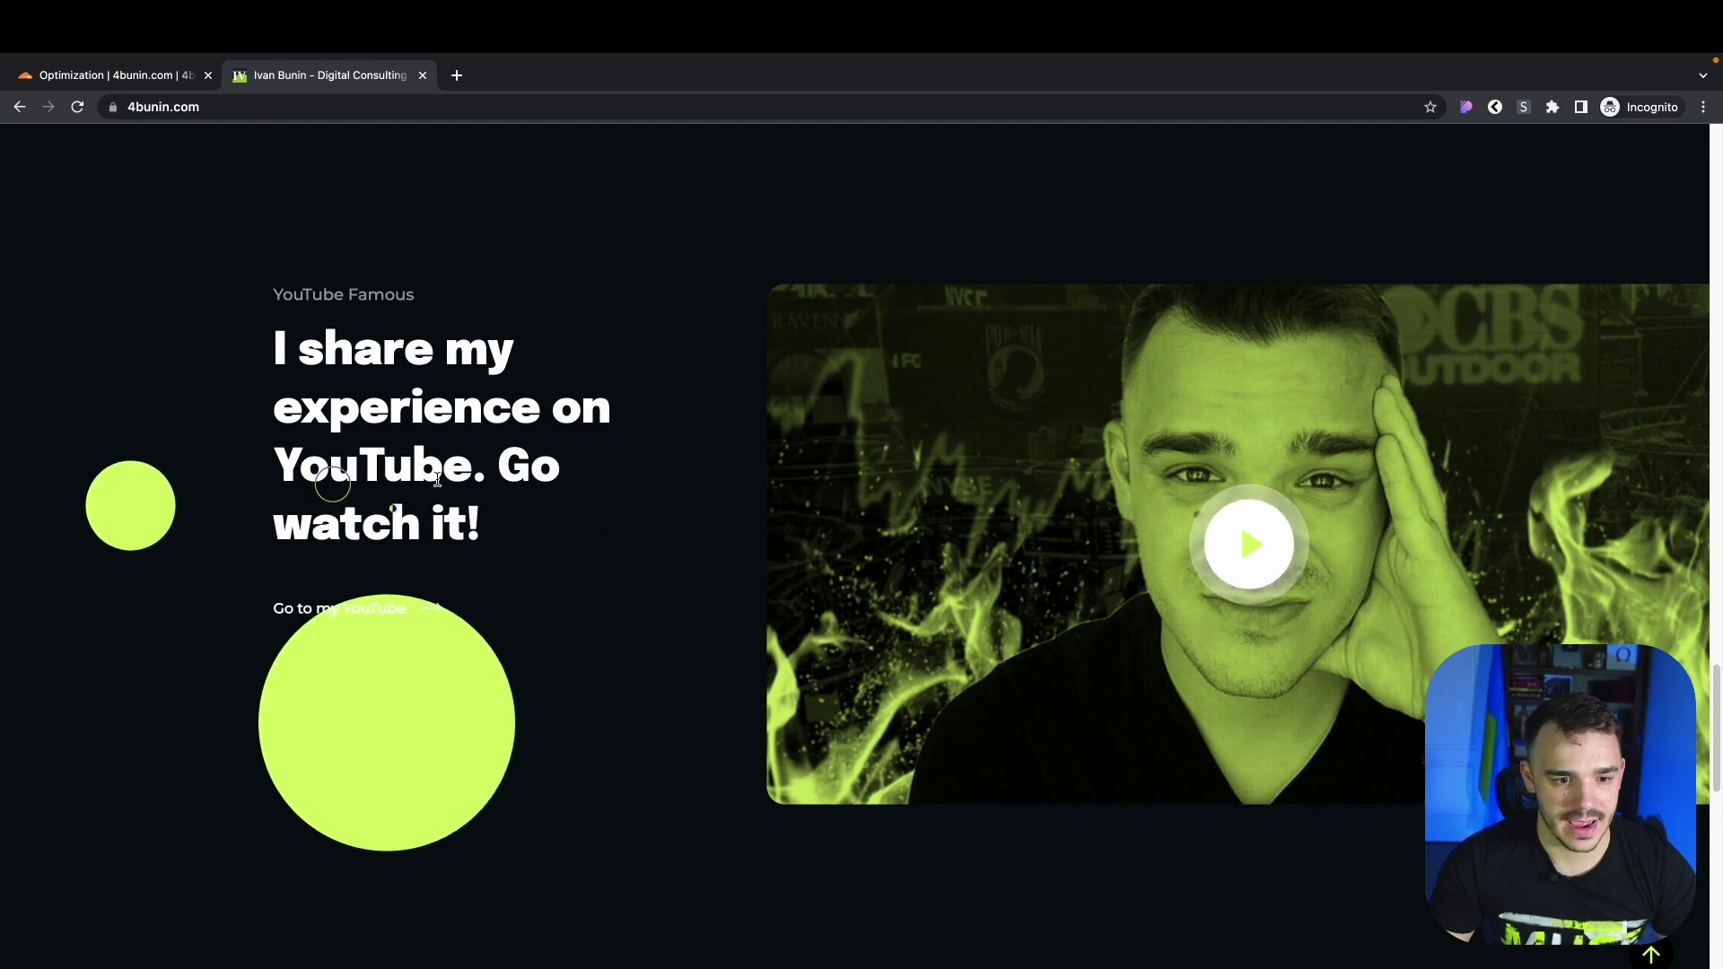
{"action": "scroll", "coordinate": [430, 480], "scroll_direction": "up", "scroll_amount": 20}
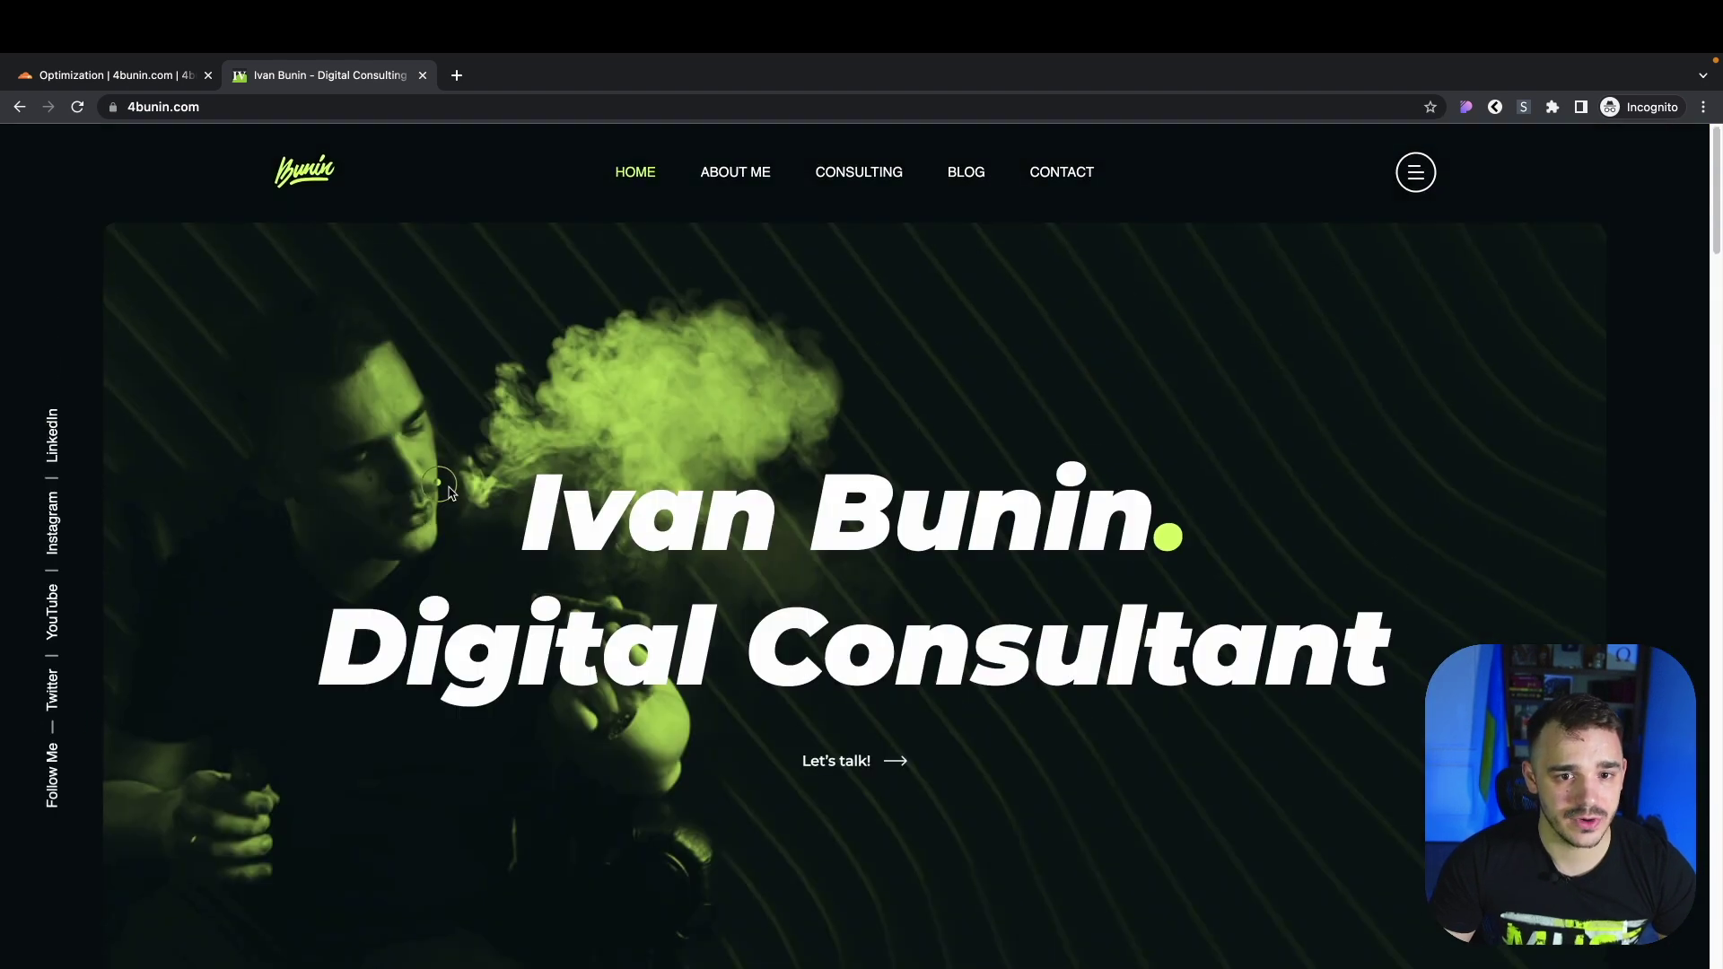
Return to the Cloudflare tab and go to 4bunin.com's Caching Configuration page
{"action": "left_click", "coordinate": [108, 75]}
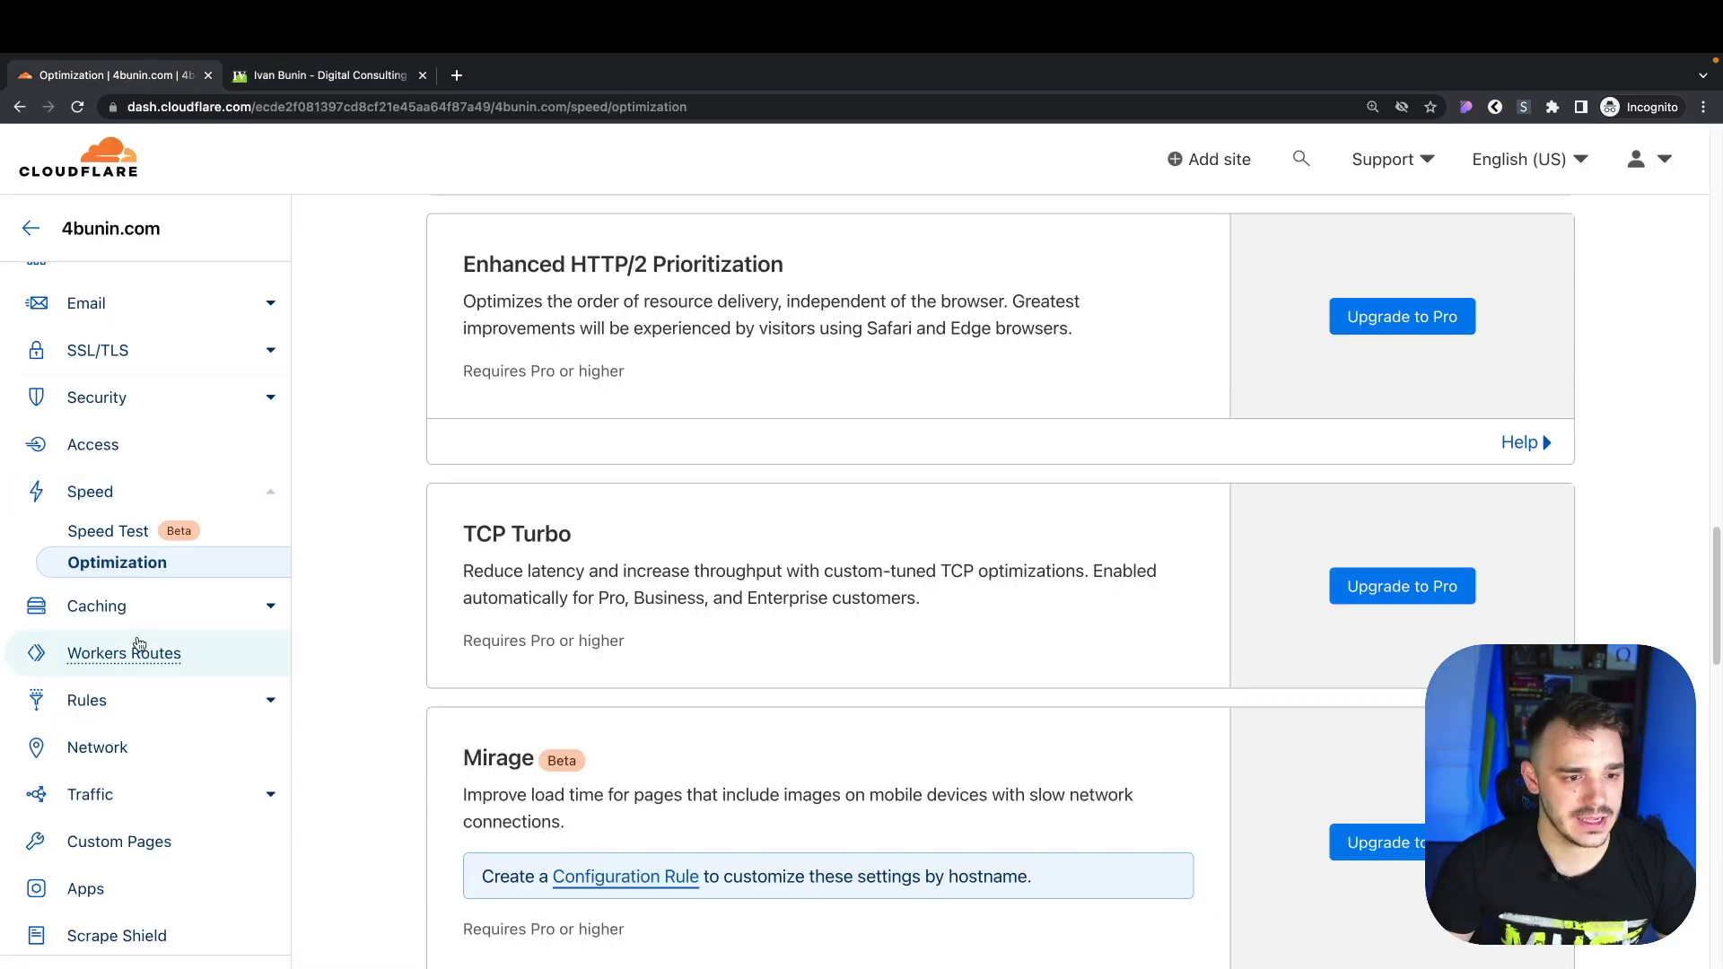
{"action": "left_click", "coordinate": [108, 531]}
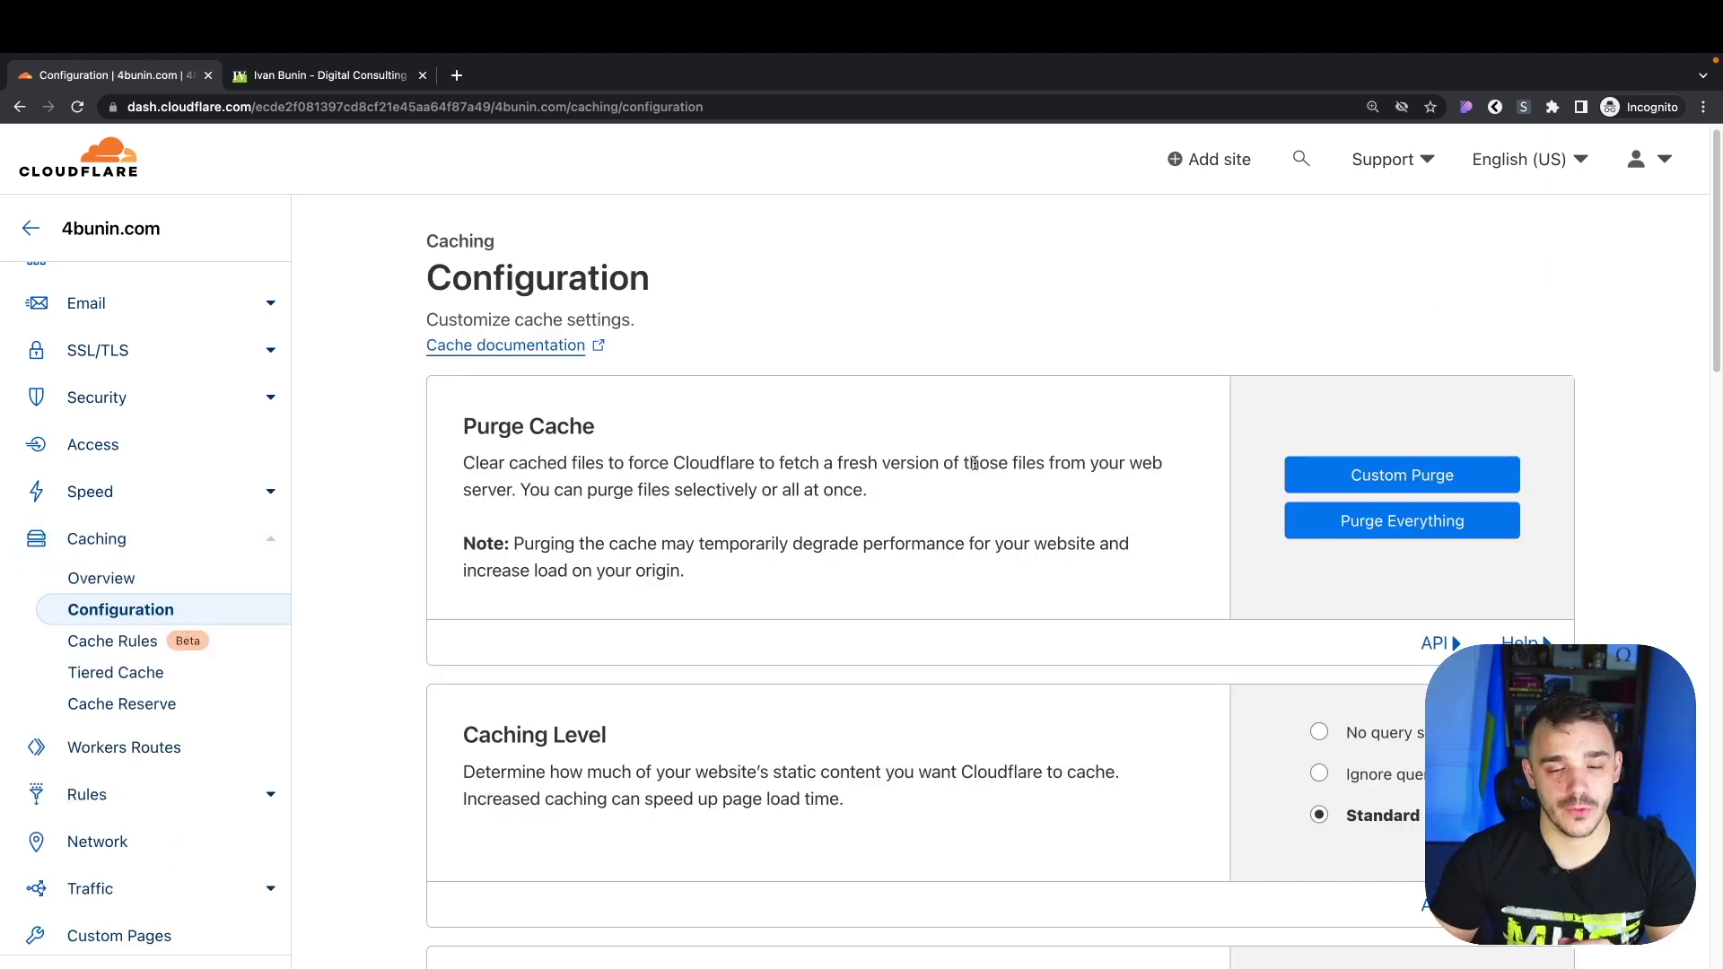
Turn on Crawler Hints in 4bunin.com's caching configuration, leaving Always Online off
{"action": "scroll", "coordinate": [975, 463], "scroll_direction": "down", "scroll_amount": 15}
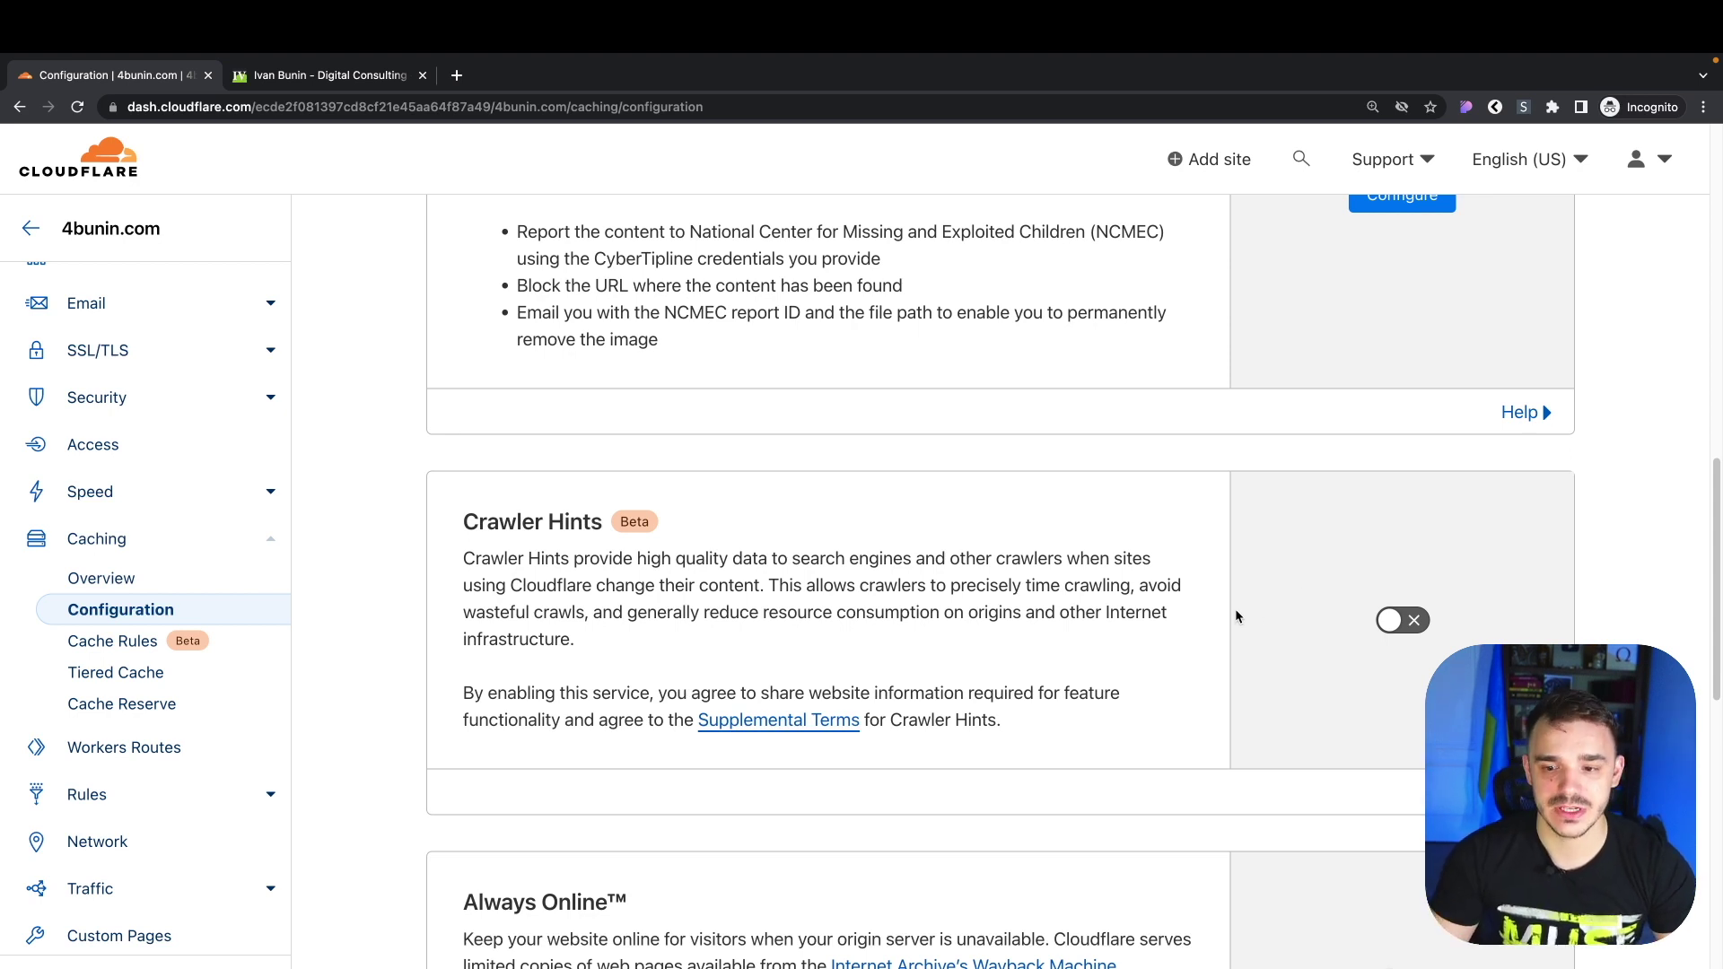
{"action": "left_click", "coordinate": [1400, 620]}
{"action": "scroll", "coordinate": [919, 602], "scroll_direction": "down", "scroll_amount": 6}
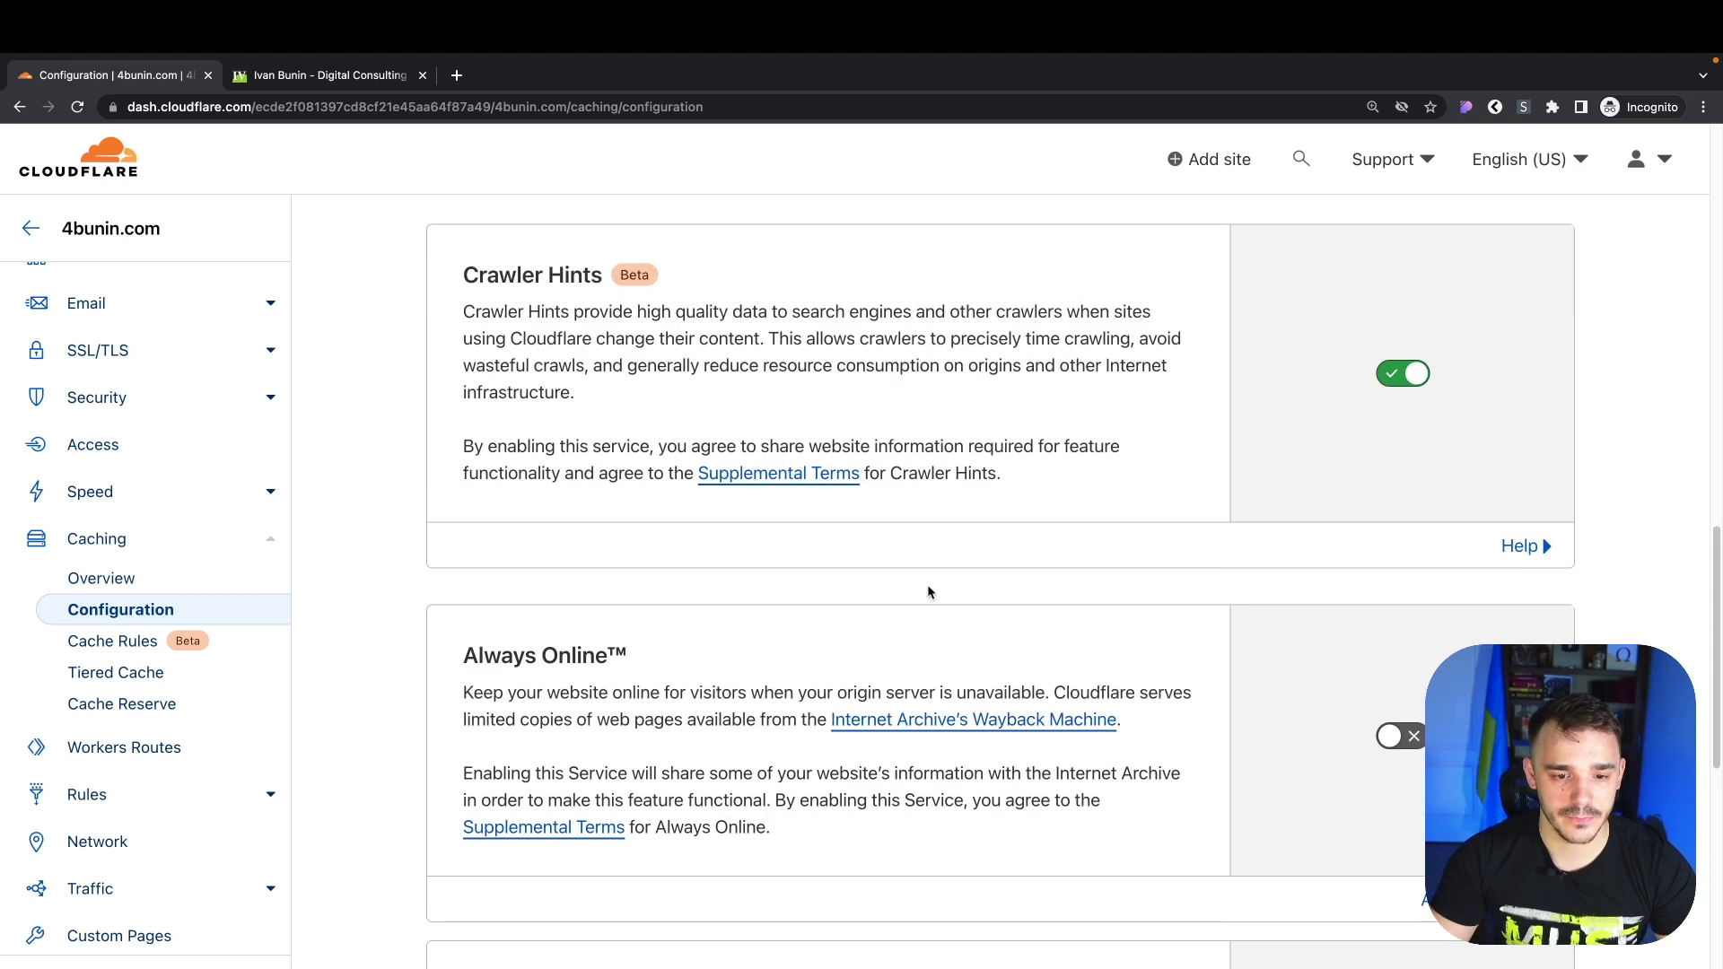